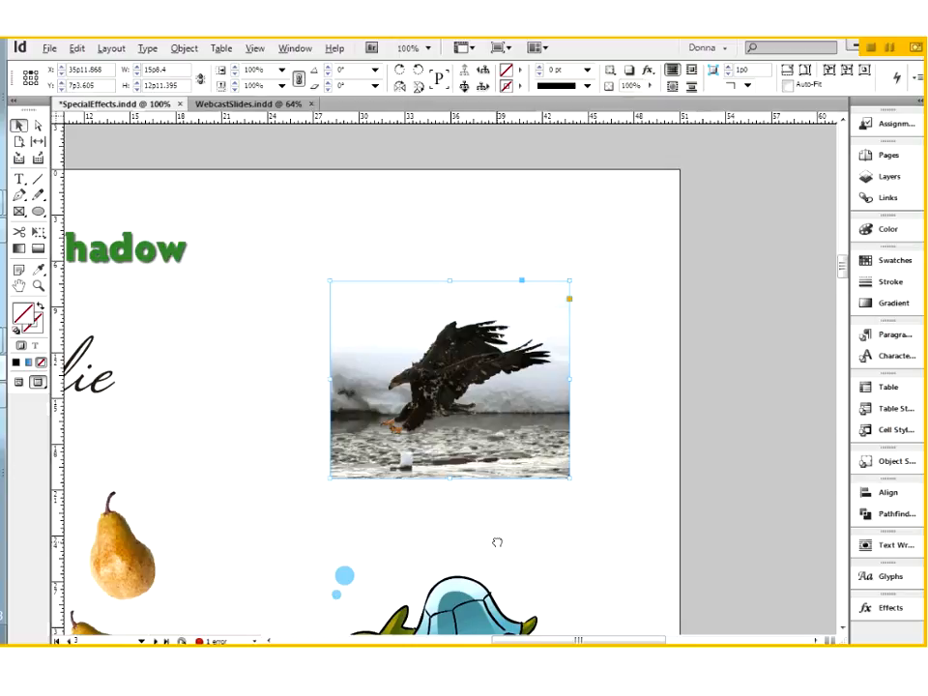
# Add a Drop Shadow effect to the eagle photo from the Effects panel's fx menu.
pyautogui.moveTo(497, 542); pyautogui.dragTo(712, 533)
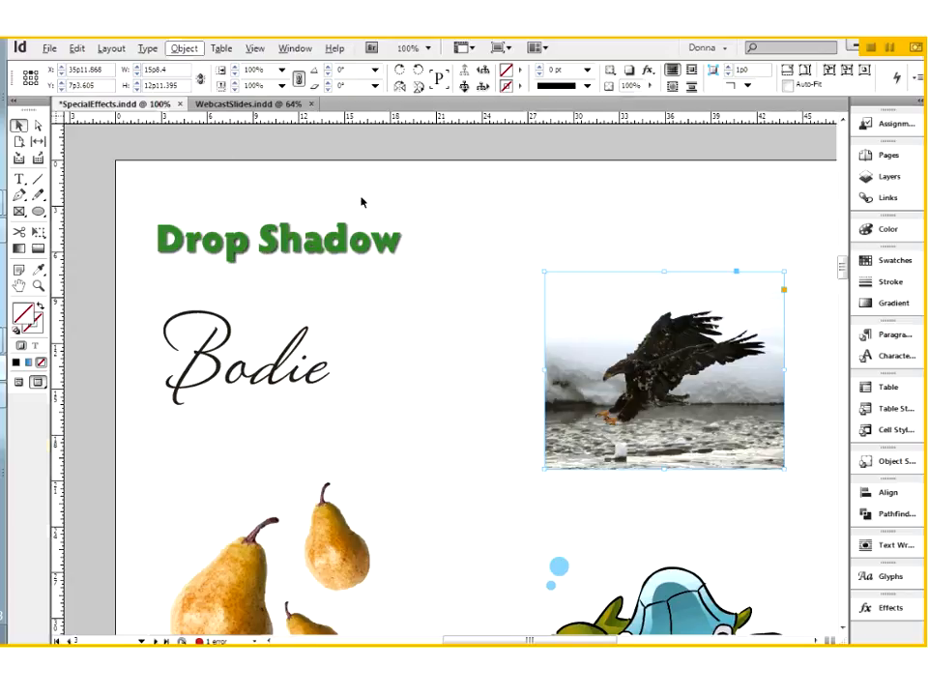
pyautogui.click(890, 607)
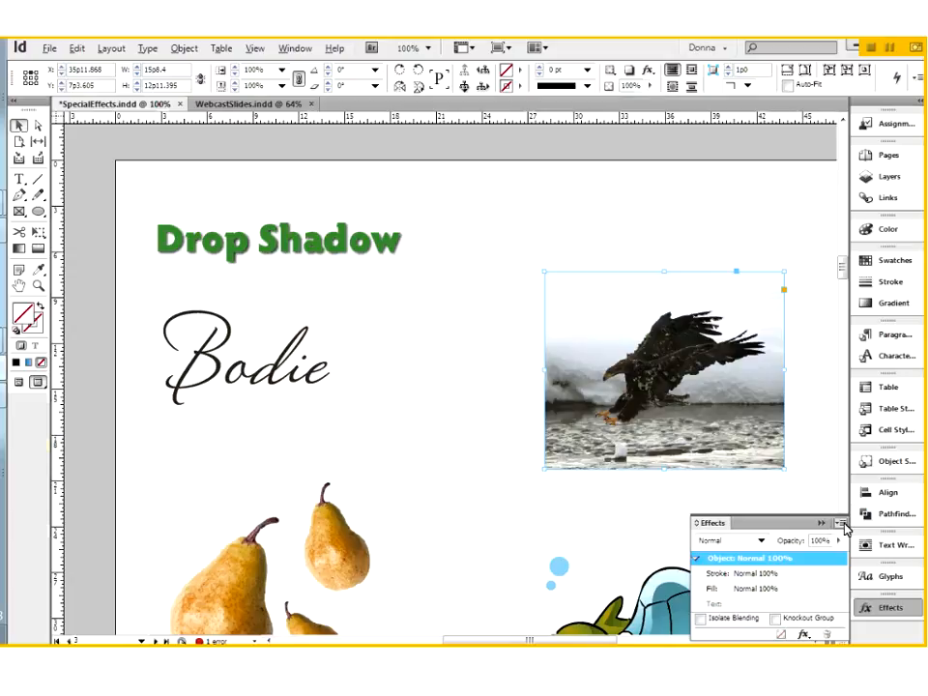
pyautogui.click(805, 634)
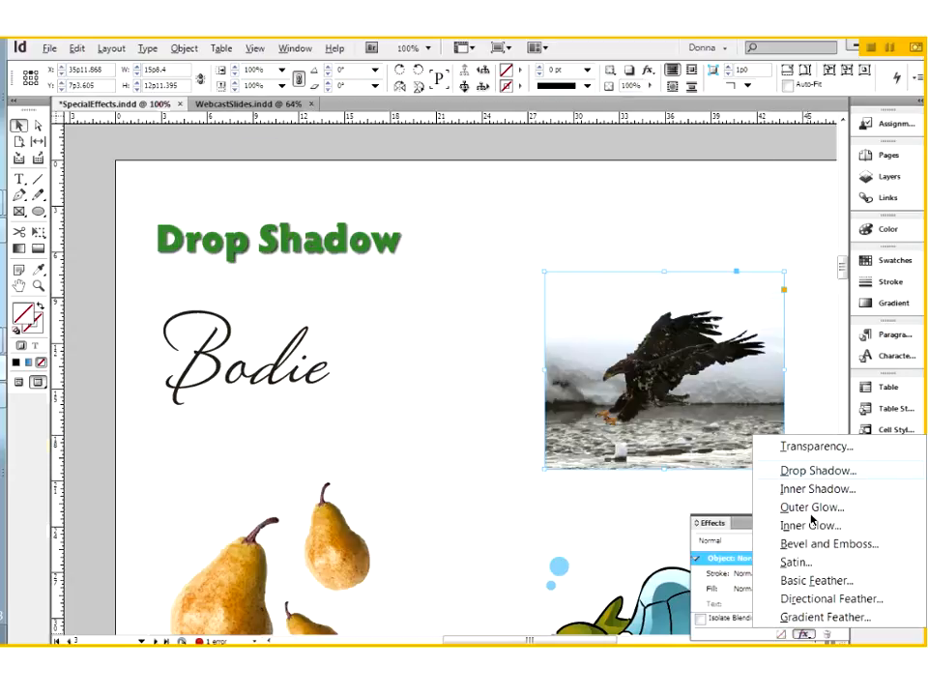
pyautogui.click(818, 470)
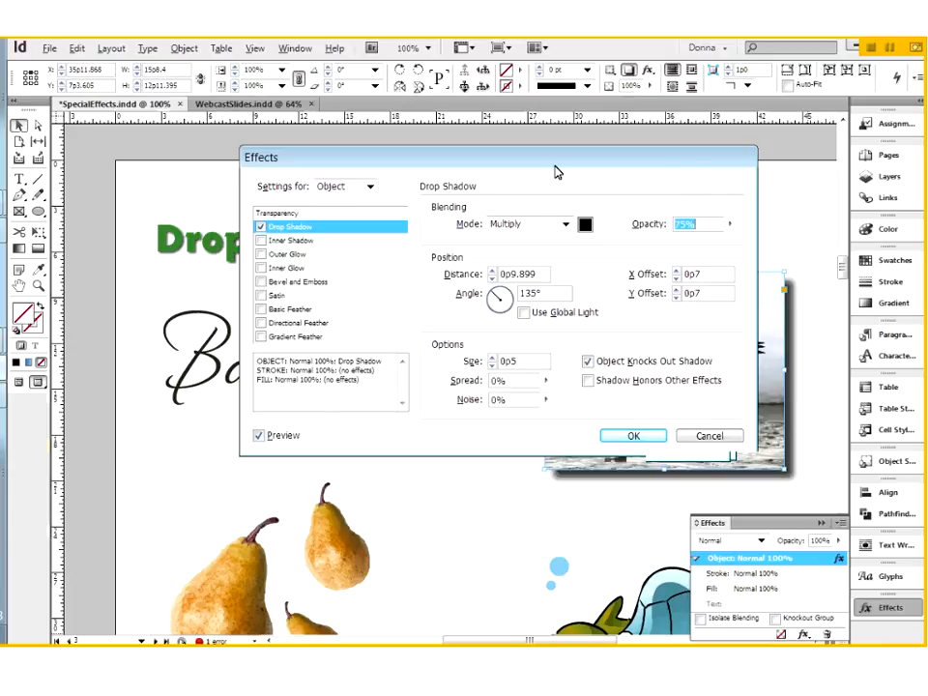
# Move the Effects dialog aside and enable Bevel and Emboss on the eagle photo.
pyautogui.moveTo(556, 172); pyautogui.dragTo(396, 168)
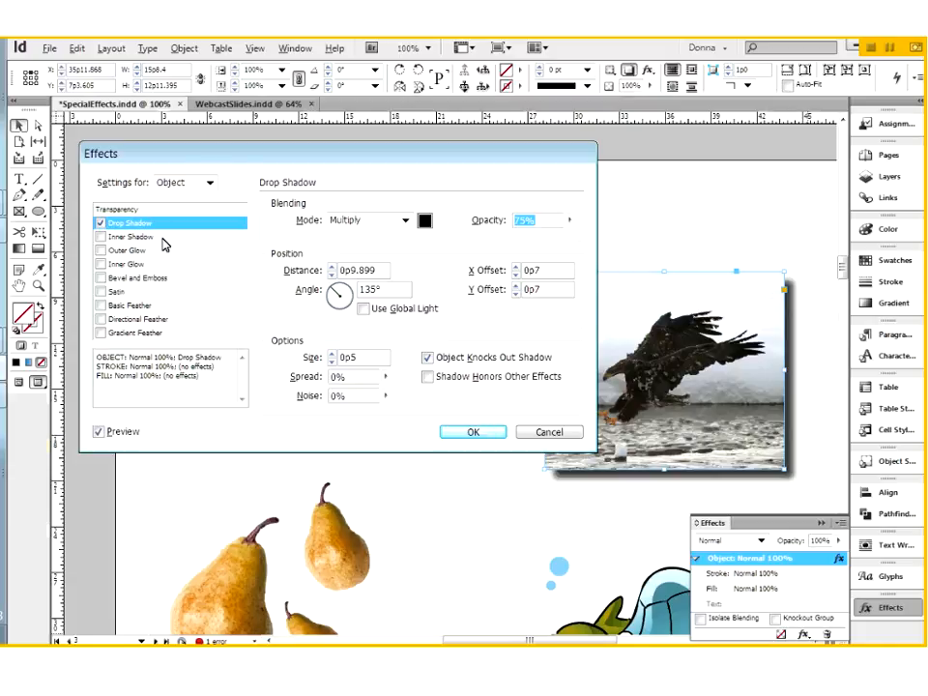
pyautogui.click(102, 280)
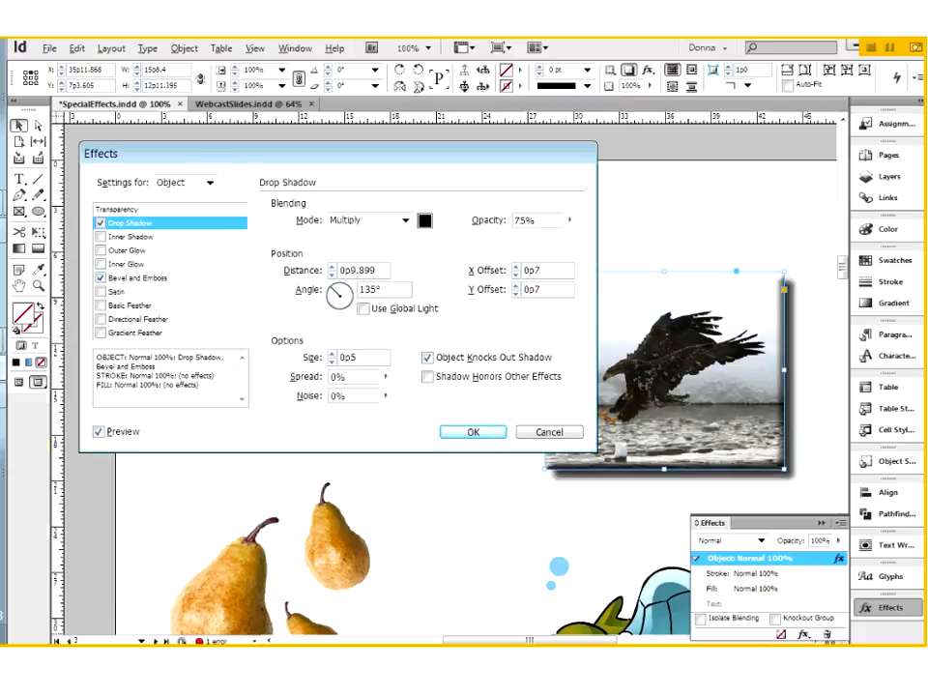
# Turn Bevel and Emboss off and apply only the eagle photo's Drop Shadow (Multiply, 75%).
pyautogui.click(161, 283)
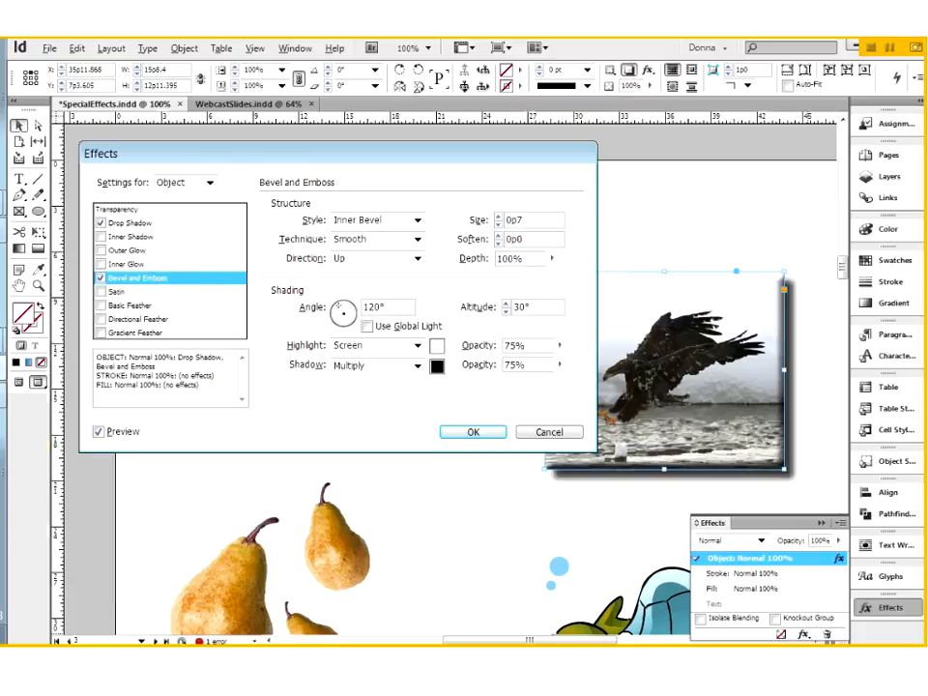
pyautogui.click(99, 278)
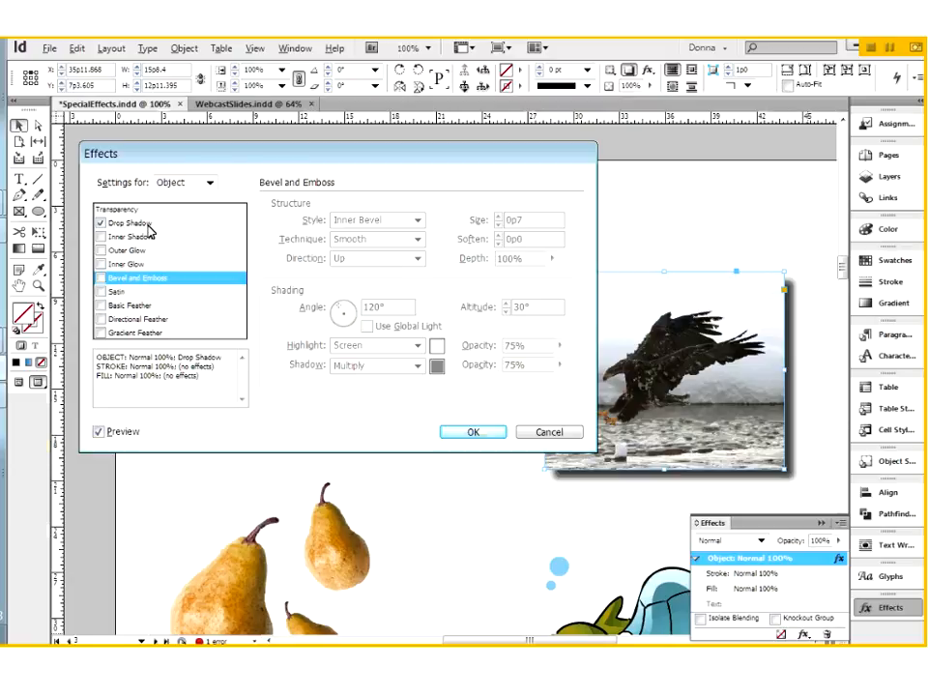
pyautogui.click(235, 224)
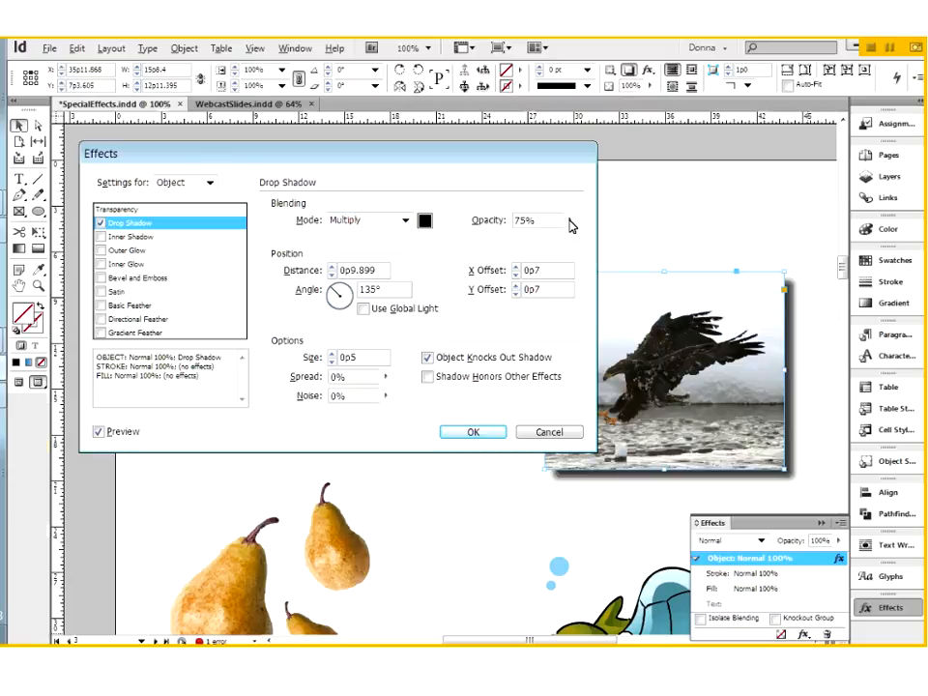
pyautogui.click(473, 432)
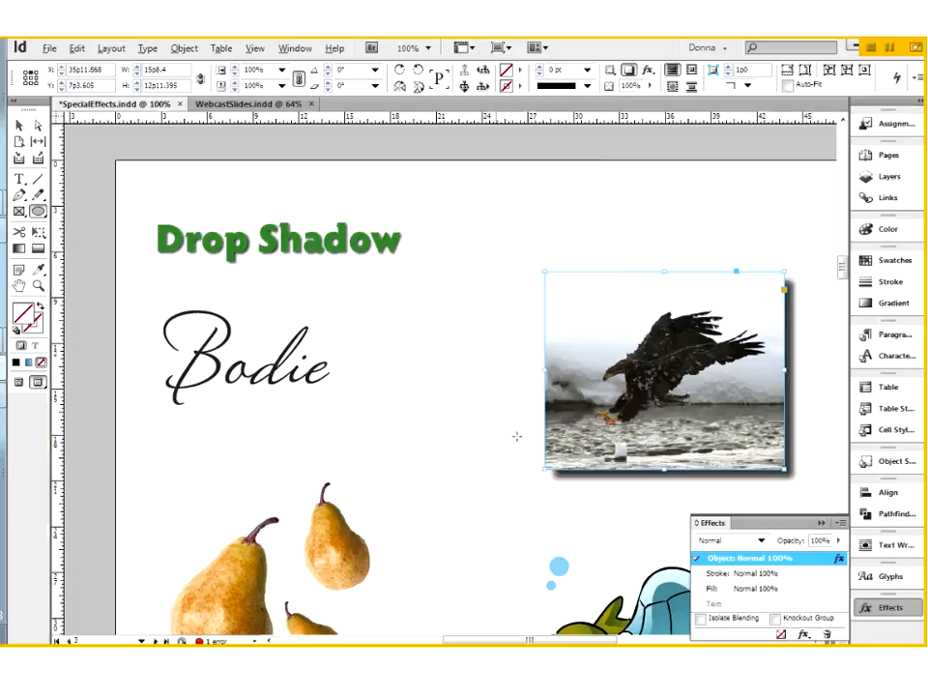
# Draw a circle at the eagle photo's lower-left corner and fill it from Swatches.
pyautogui.moveTo(486, 410)
pyautogui.mouseDown()
pyautogui.moveTo(506, 450)
pyautogui.moveTo(588, 514)
pyautogui.mouseUp()
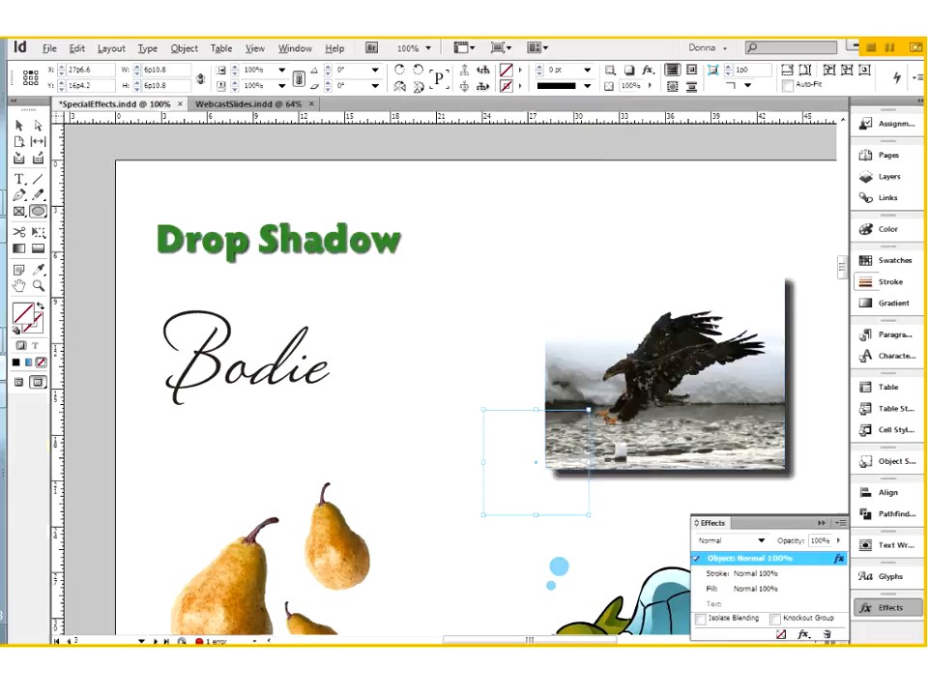
pyautogui.click(893, 260)
pyautogui.click(727, 221)
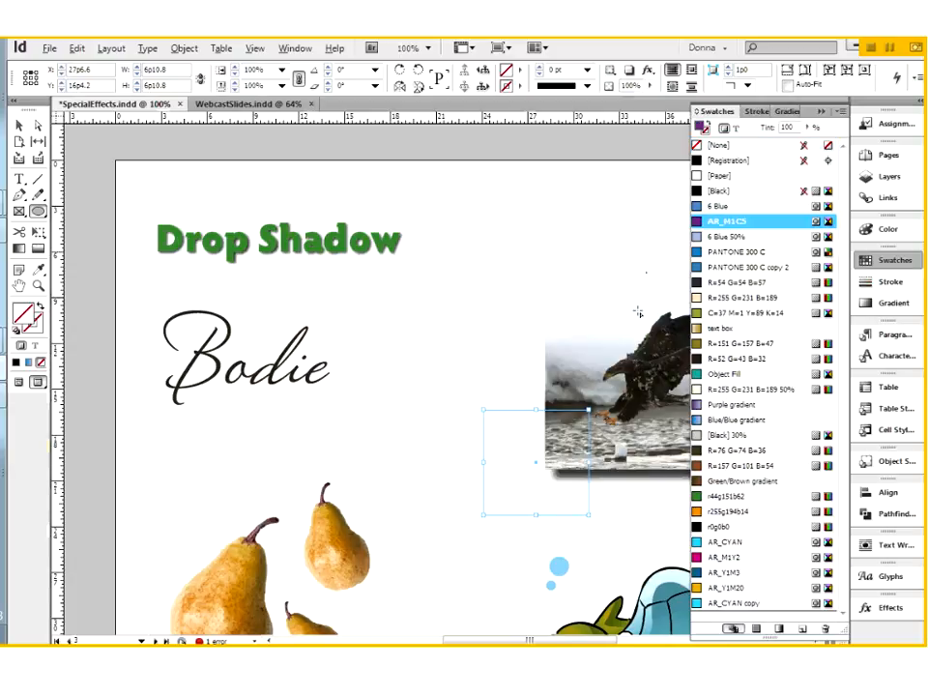
# Send the circle behind the eagle photo and check where the two overlap.
pyautogui.click(19, 125)
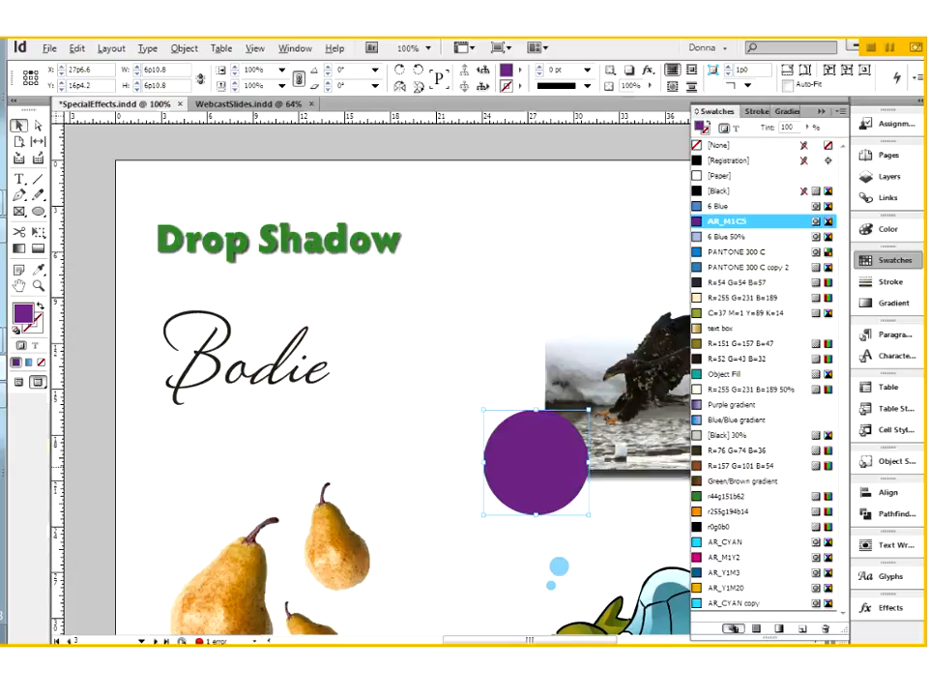
pyautogui.rightClick(532, 473)
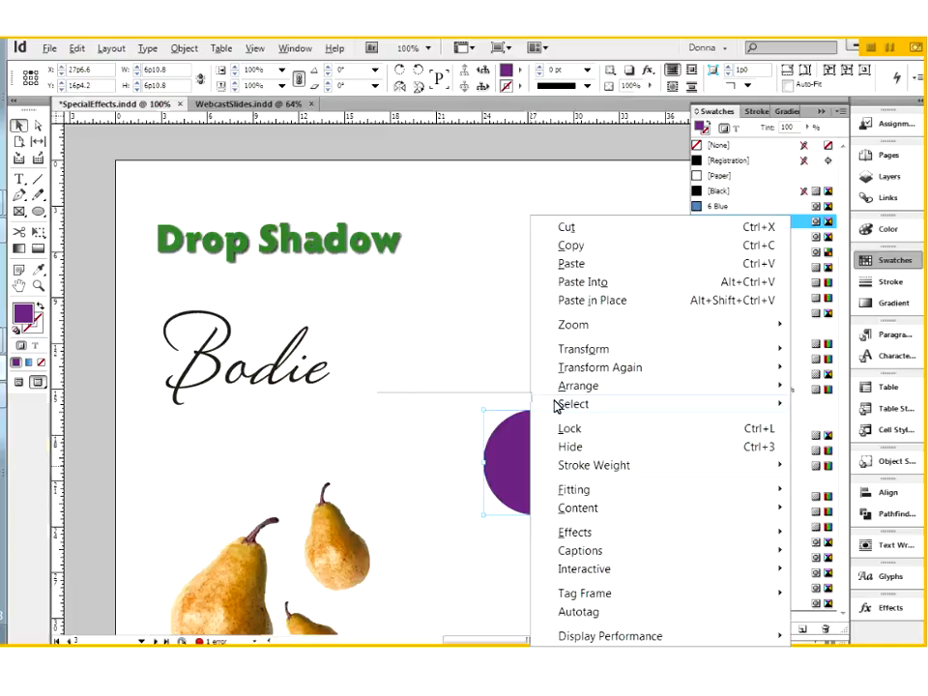
pyautogui.moveTo(570, 390)
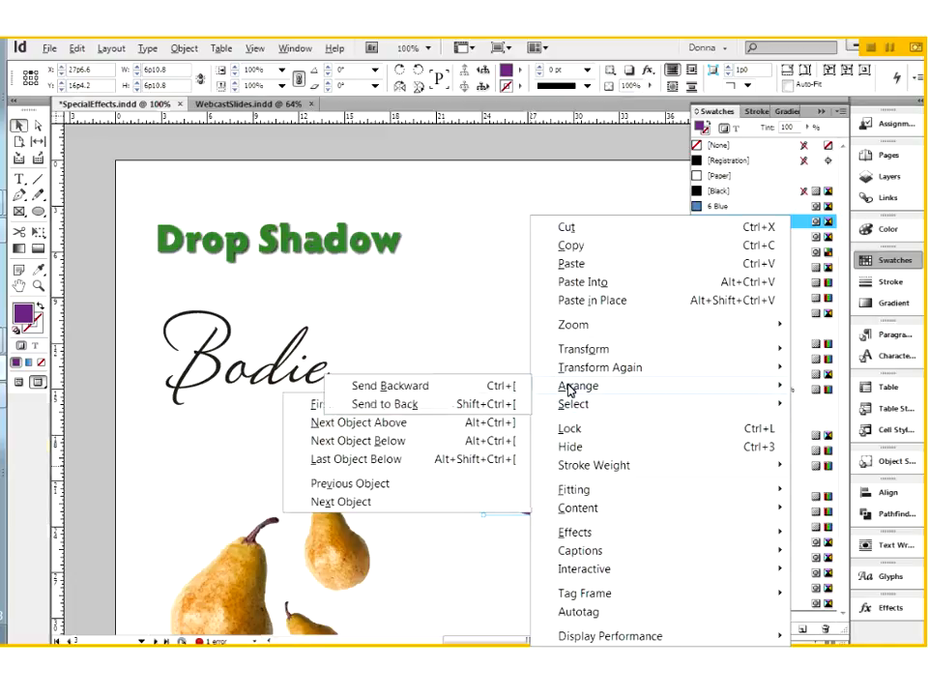
pyautogui.click(441, 410)
pyautogui.click(641, 546)
pyautogui.moveTo(515, 434); pyautogui.dragTo(599, 498)
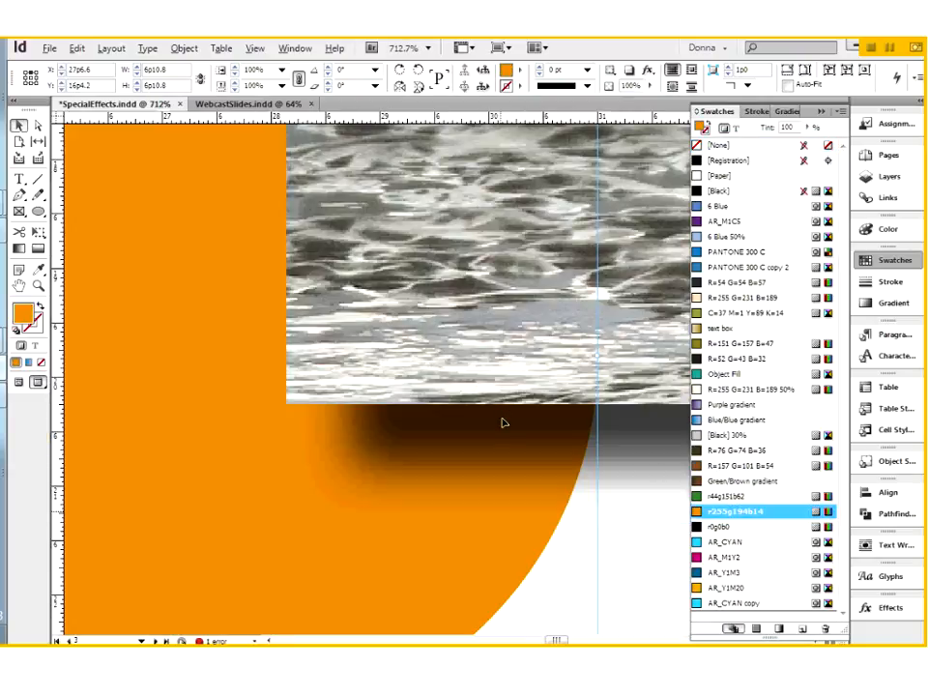
pyautogui.click(823, 113)
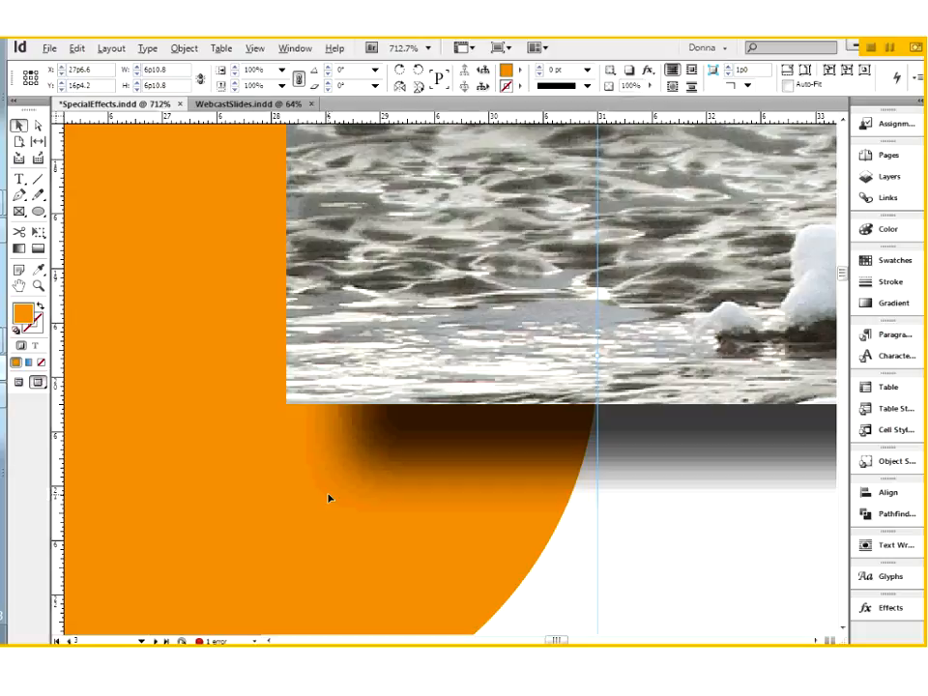
pyautogui.hotkey('ctrl', '0')
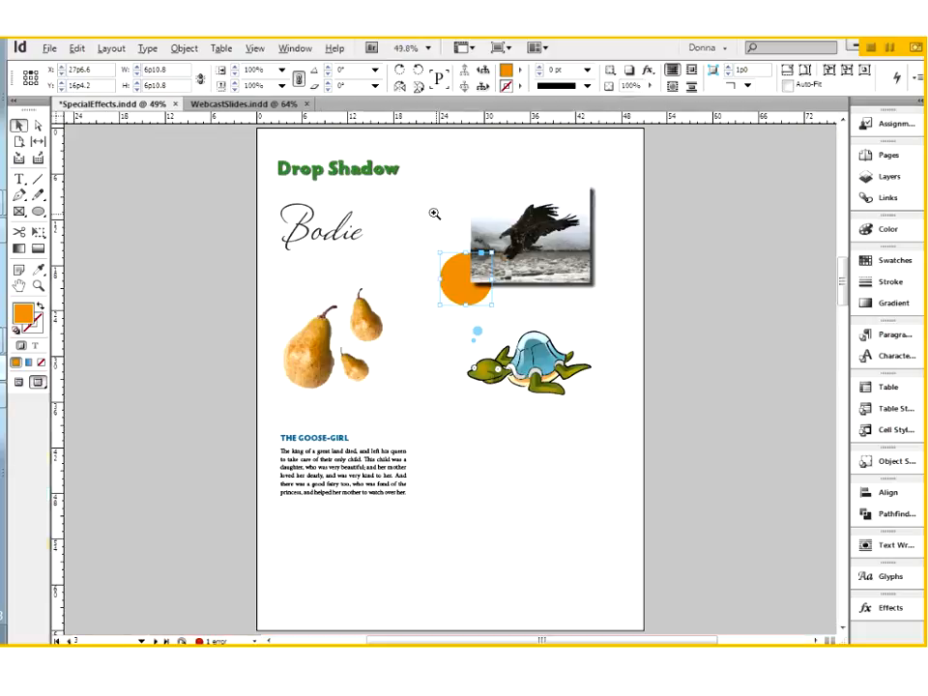
# Untick Drop Shadow in the orange circle's Effects dialog and confirm.
pyautogui.moveTo(412, 175); pyautogui.dragTo(622, 337)
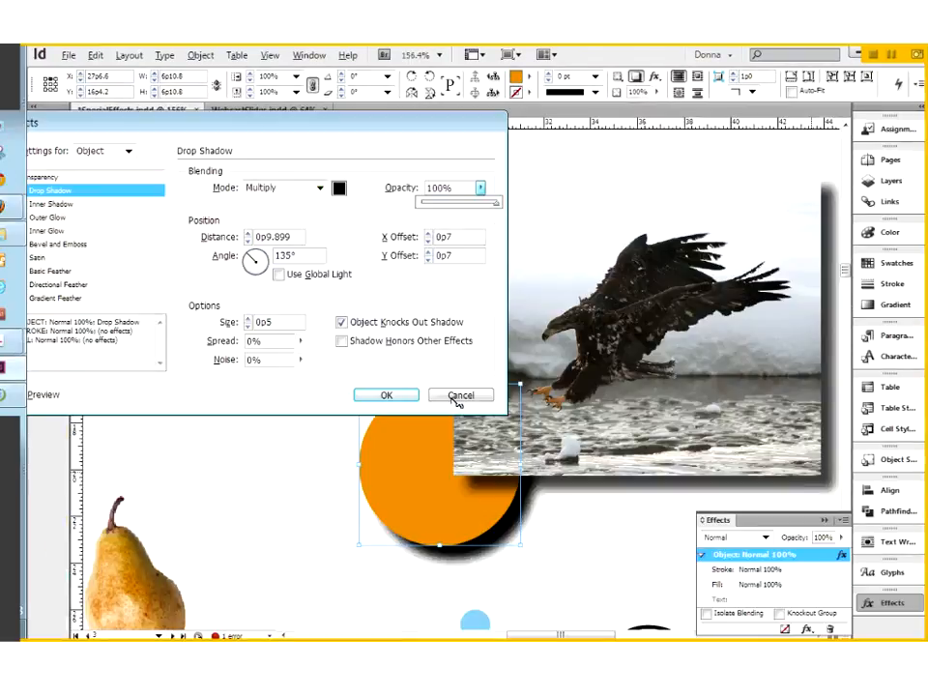
pyautogui.click(398, 370)
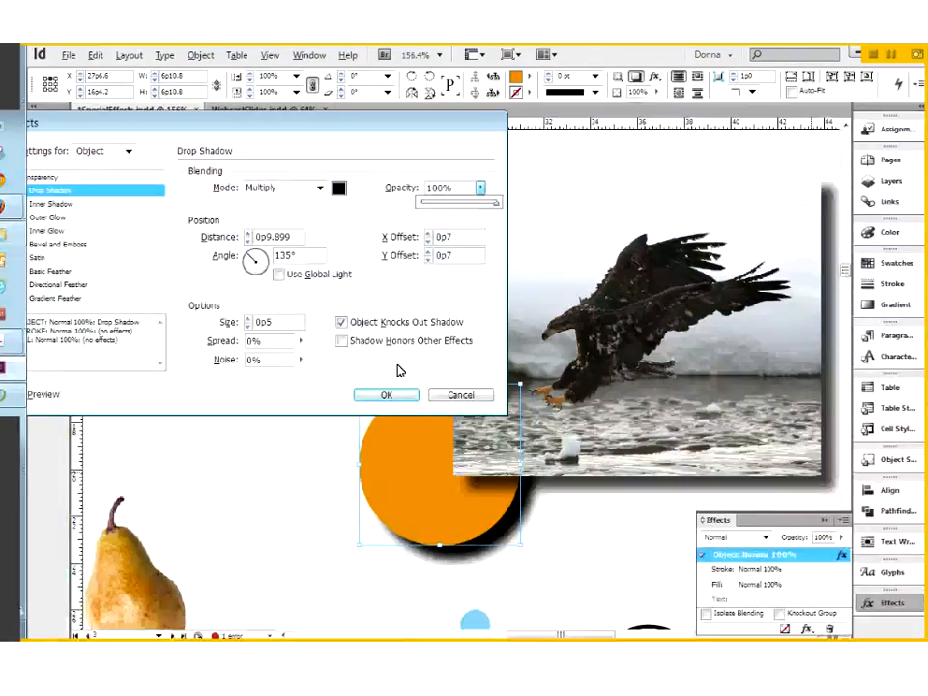
pyautogui.moveTo(374, 123); pyautogui.dragTo(467, 175)
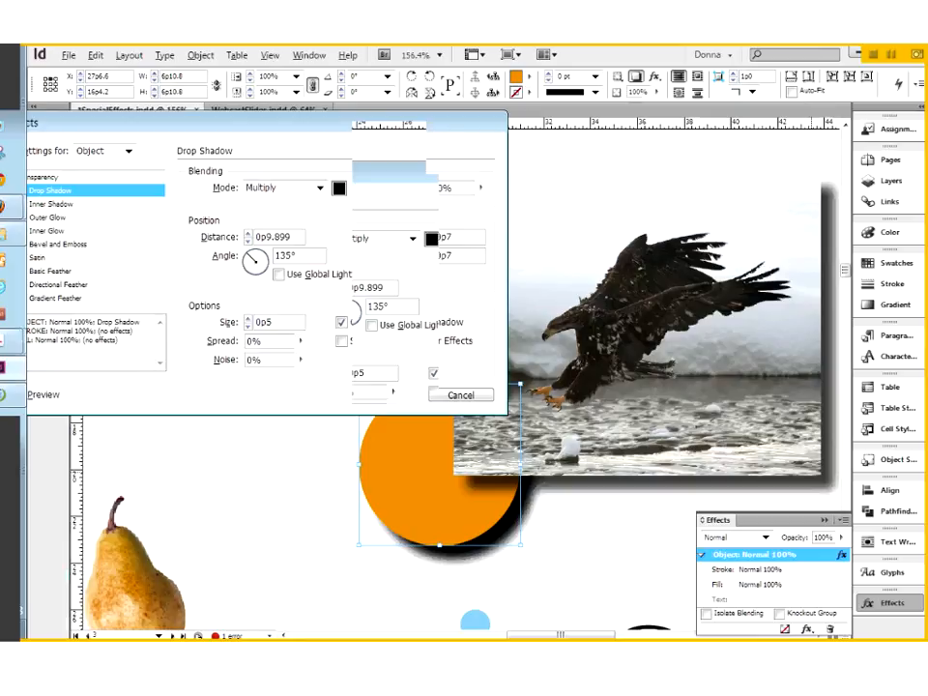
pyautogui.click(114, 242)
pyautogui.click(496, 446)
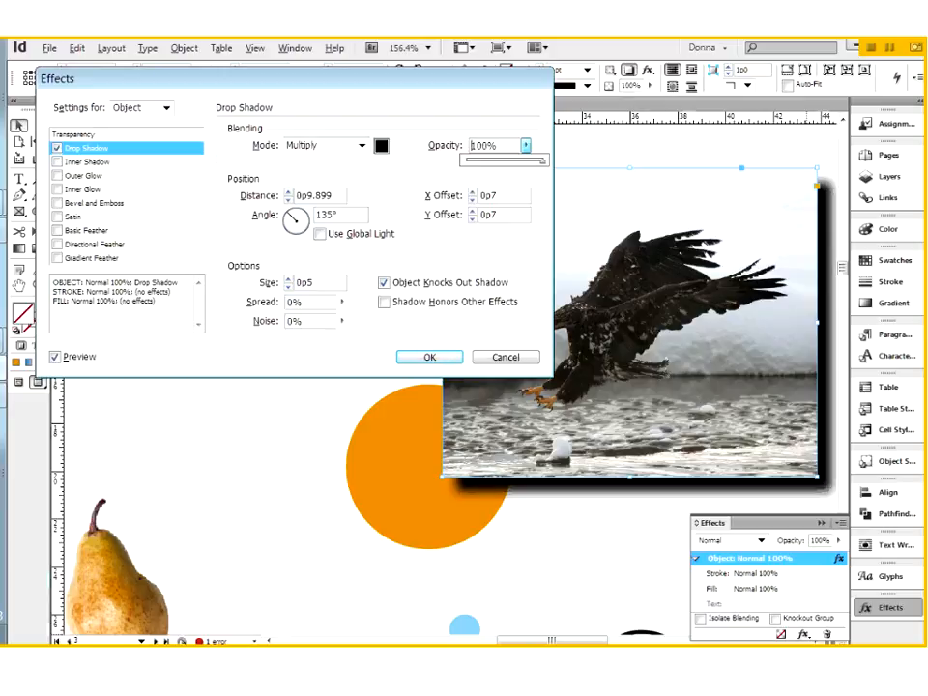
# Adjust the eagle photo's shadow Opacity slider, then enter exactly 75%.
pyautogui.press('Down')
pyautogui.press('Down')
pyautogui.moveTo(542, 162); pyautogui.dragTo(464, 178)
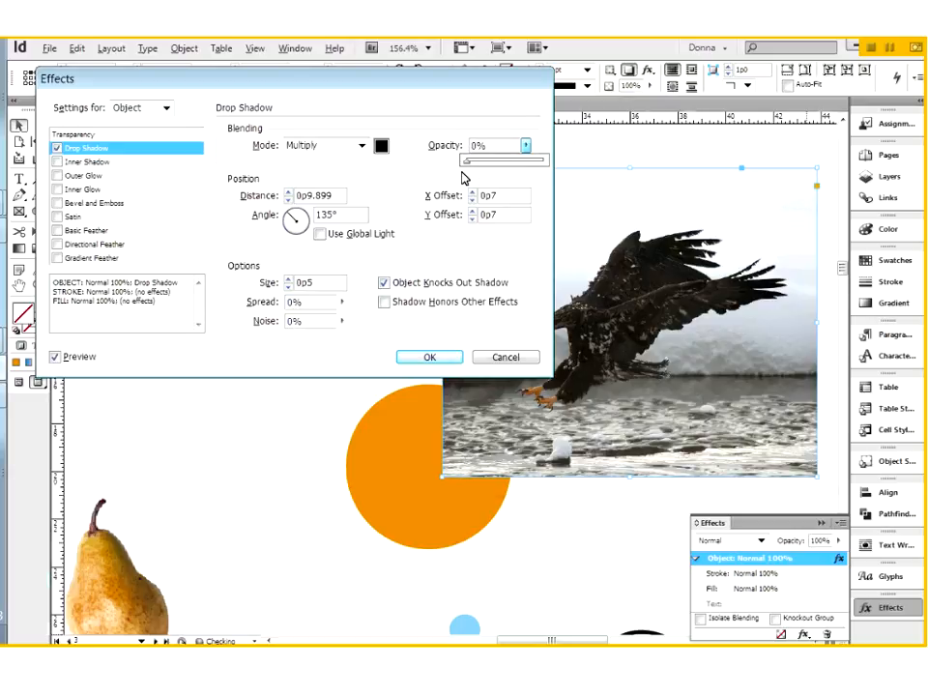
pyautogui.moveTo(463, 177); pyautogui.dragTo(523, 172)
pyautogui.click(502, 146)
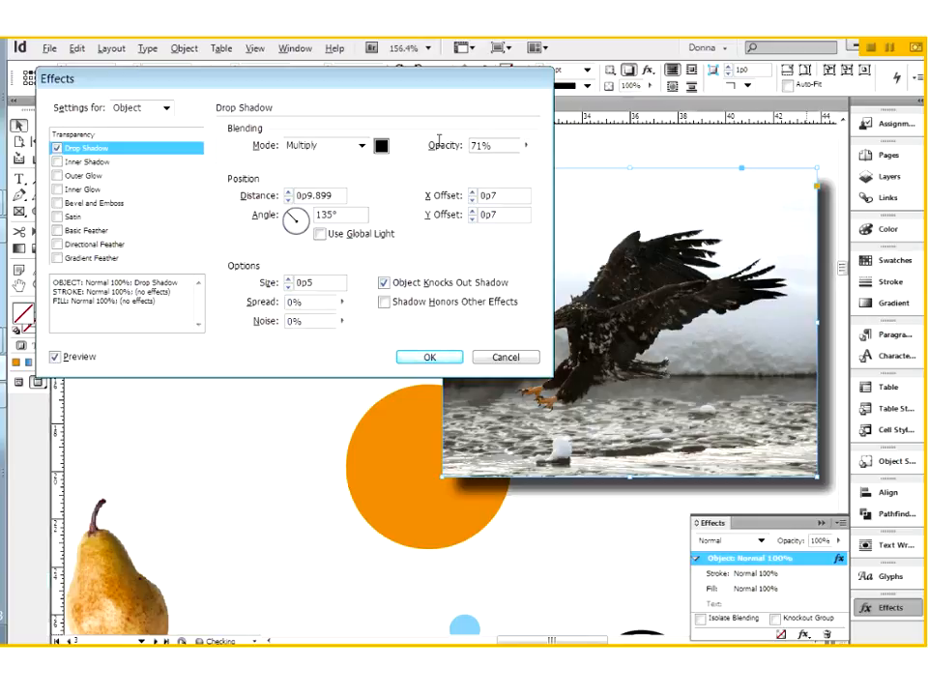
pyautogui.doubleClick(499, 145)
pyautogui.write('75')
pyautogui.press('Tab')
pyautogui.press('Tab')
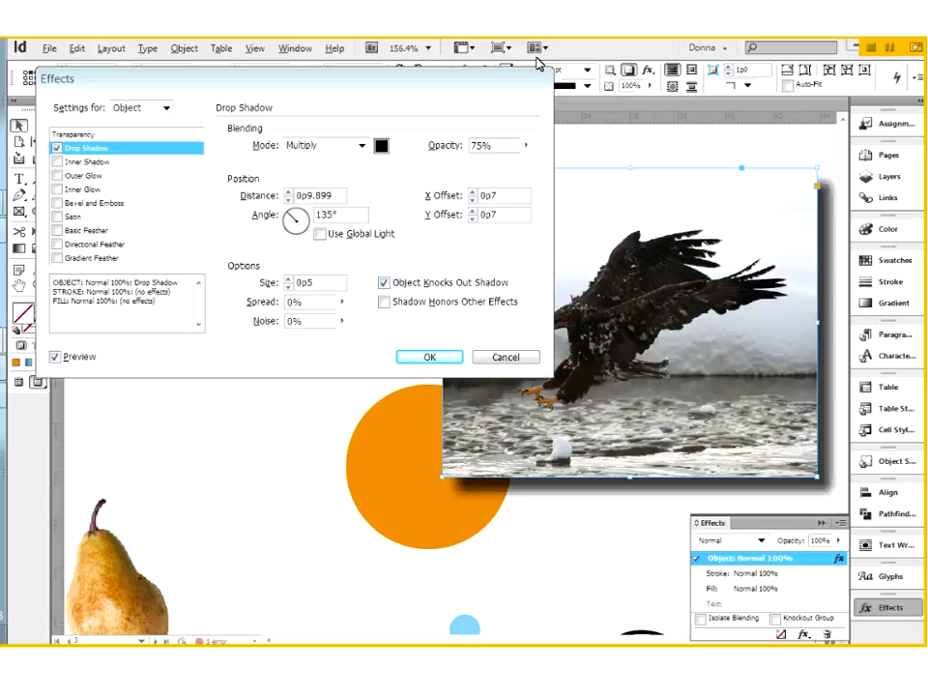
# Swing the shadow angle toward the lower right and reduce its distance to 0p4.
pyautogui.moveTo(485, 78); pyautogui.dragTo(381, 73)
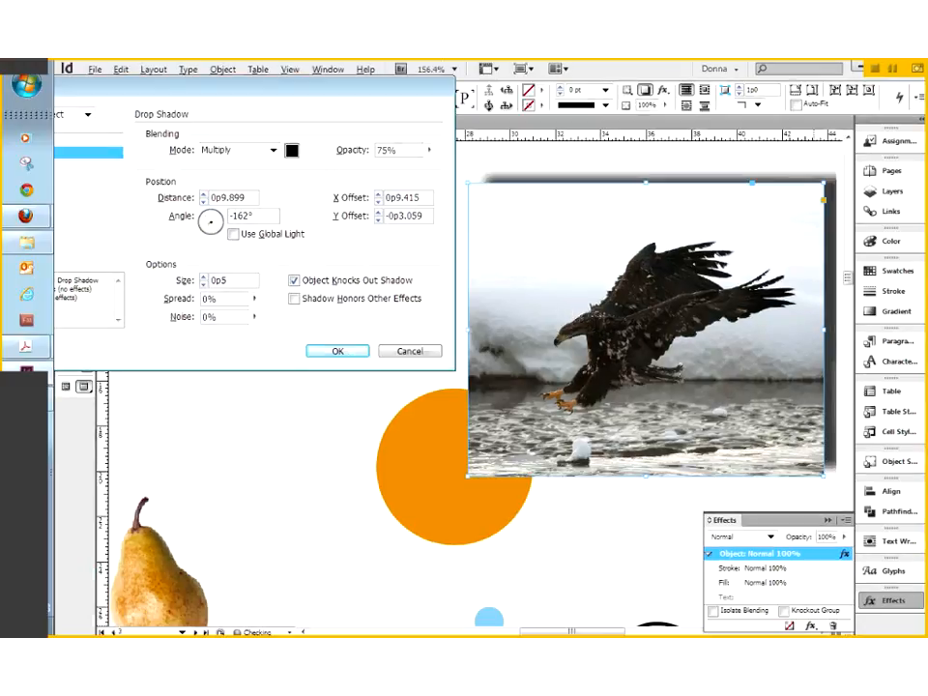
pyautogui.moveTo(201, 225); pyautogui.dragTo(201, 214)
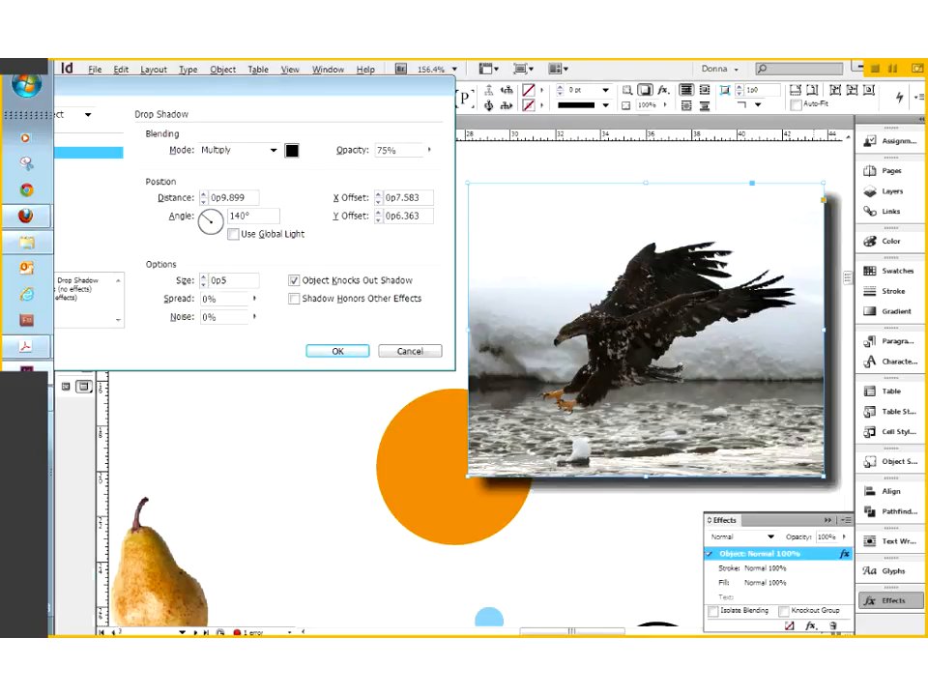
pyautogui.click(204, 202)
pyautogui.click(204, 202)
pyautogui.click(204, 202)
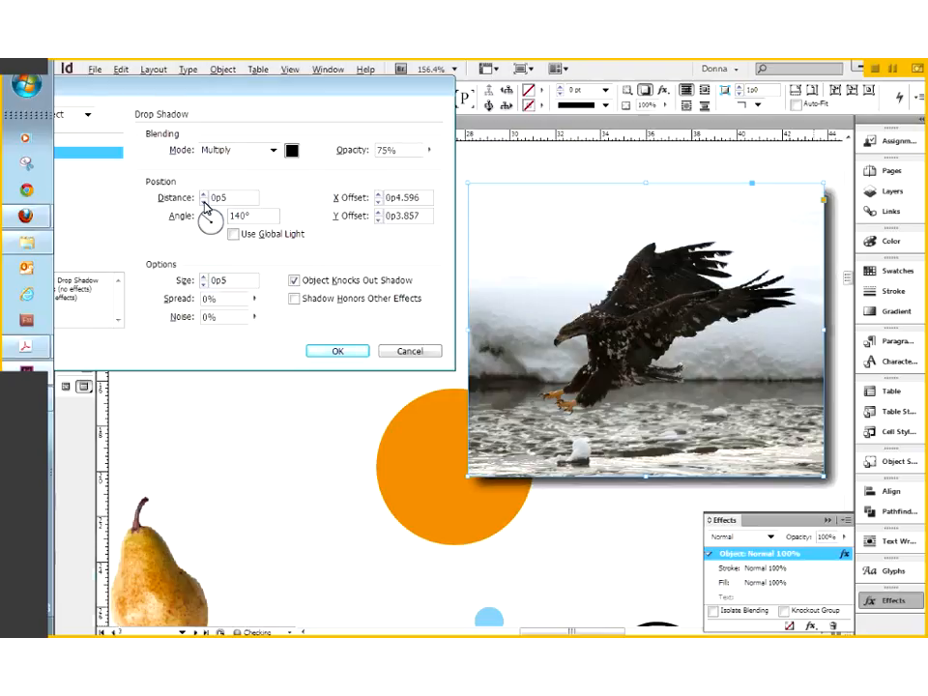
pyautogui.click(204, 202)
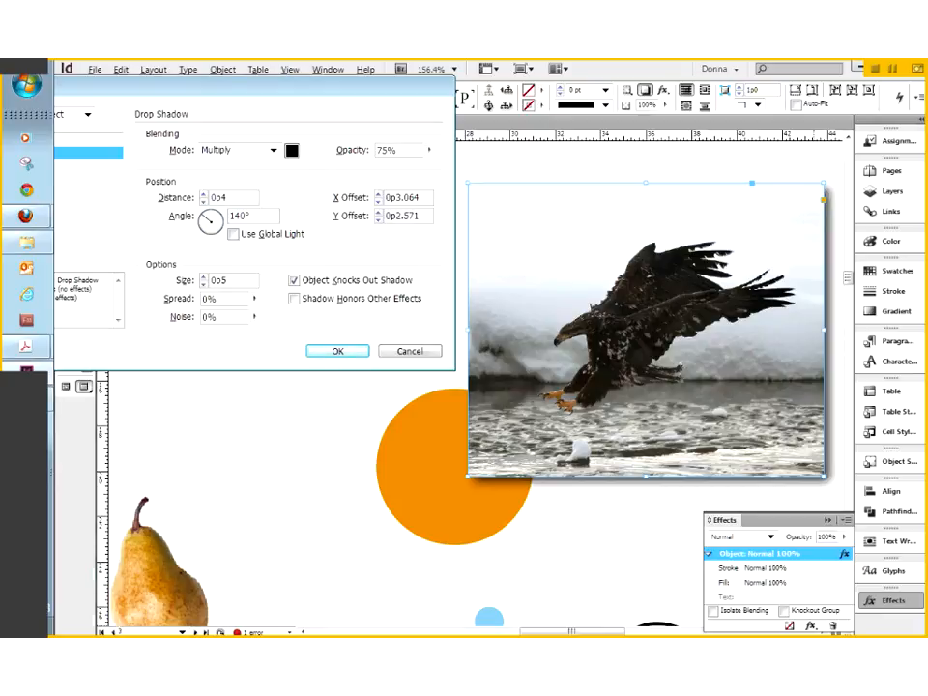
# Set the shadow's X Offset and Y Offset both to 0p3.
pyautogui.doubleClick(384, 196)
pyautogui.write('0p3')
pyautogui.press('Tab')
pyautogui.write('p4')
pyautogui.press('BackSpace')
pyautogui.press('BackSpace')
pyautogui.write('0p3')
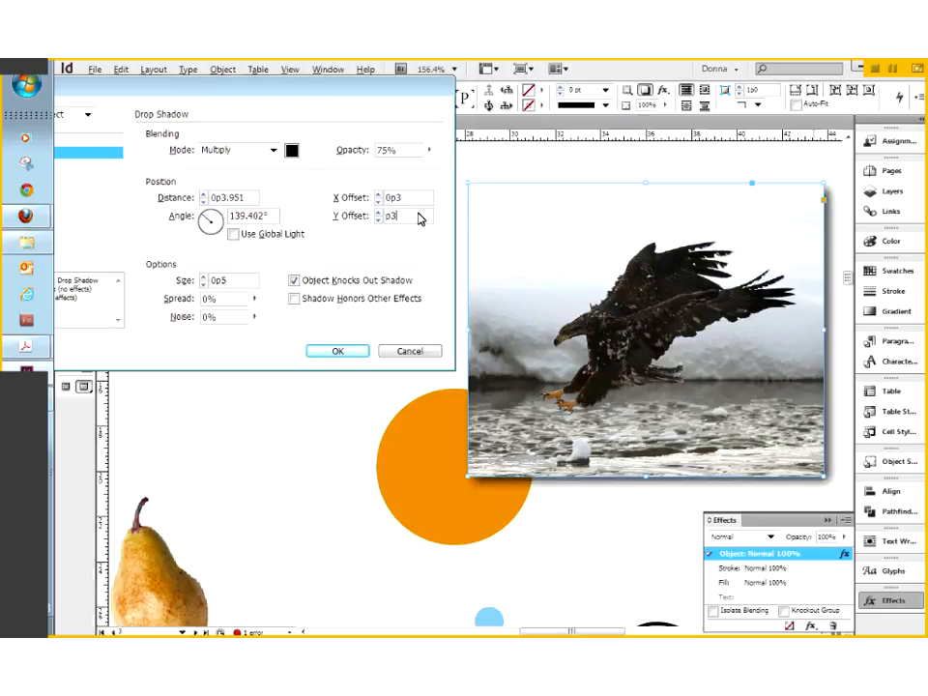
pyautogui.press('Tab')
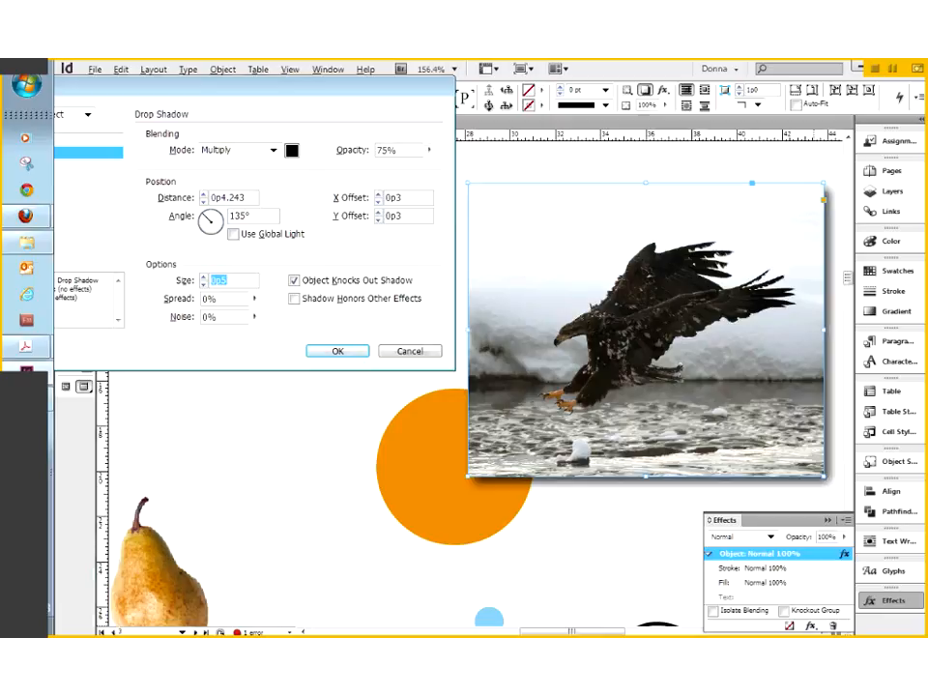
pyautogui.click(292, 151)
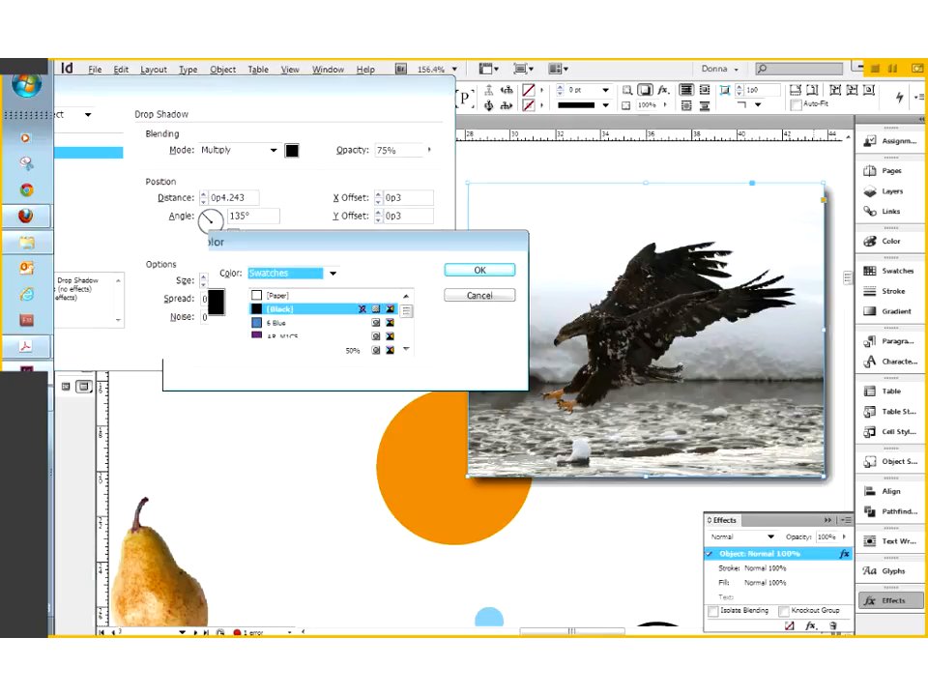
pyautogui.scroll(-3, 406, 331)
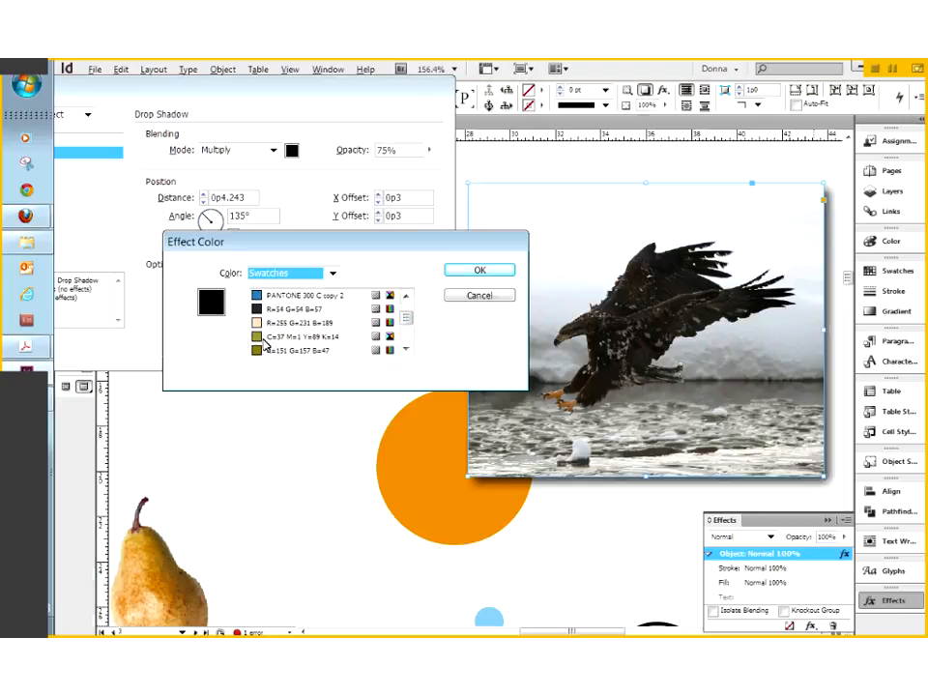
pyautogui.click(259, 338)
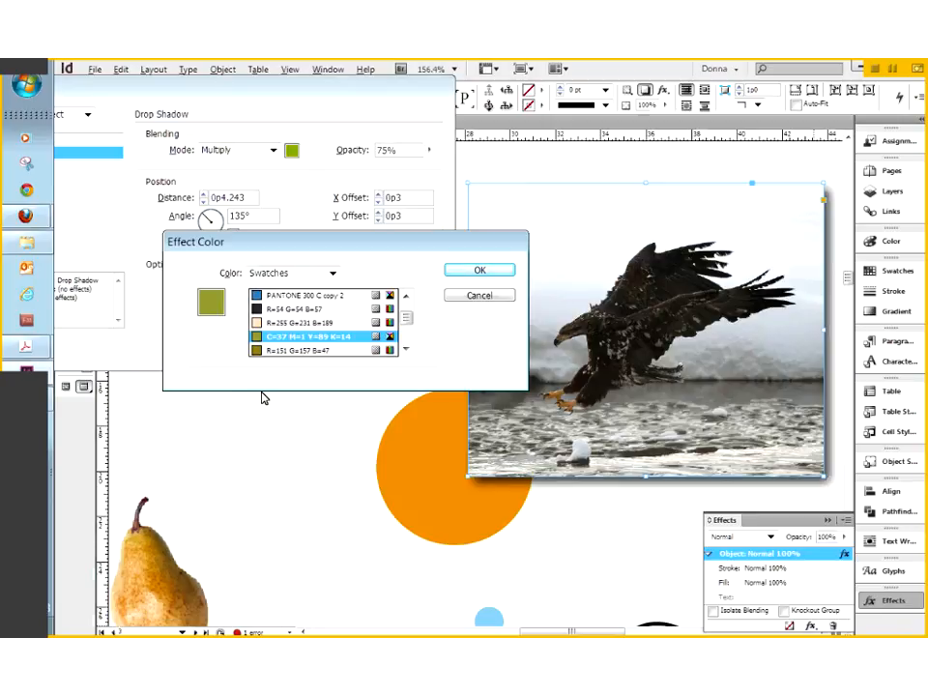
pyautogui.click(274, 311)
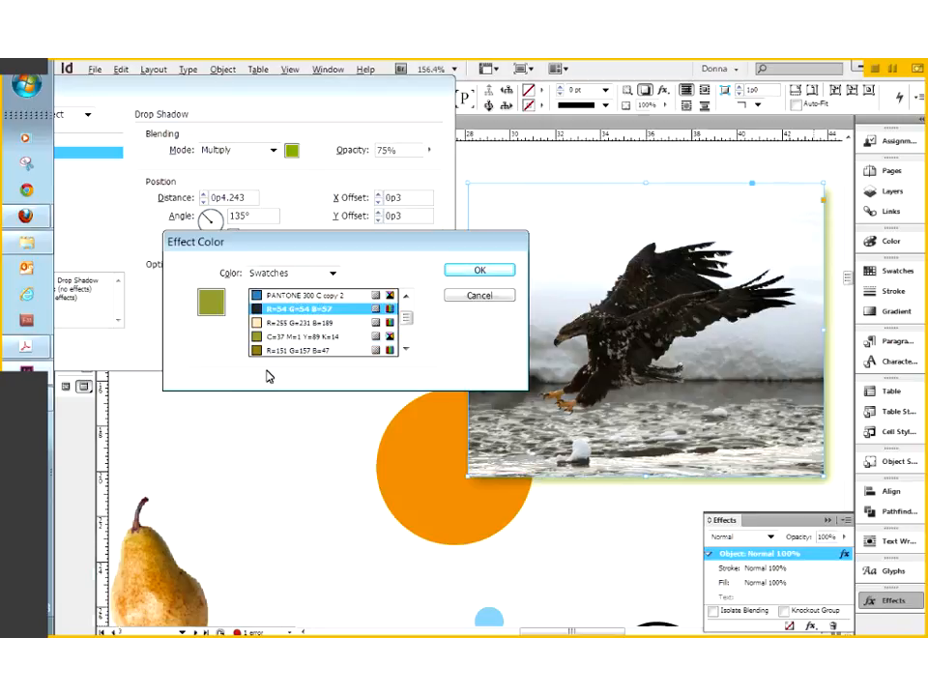
pyautogui.click(407, 351)
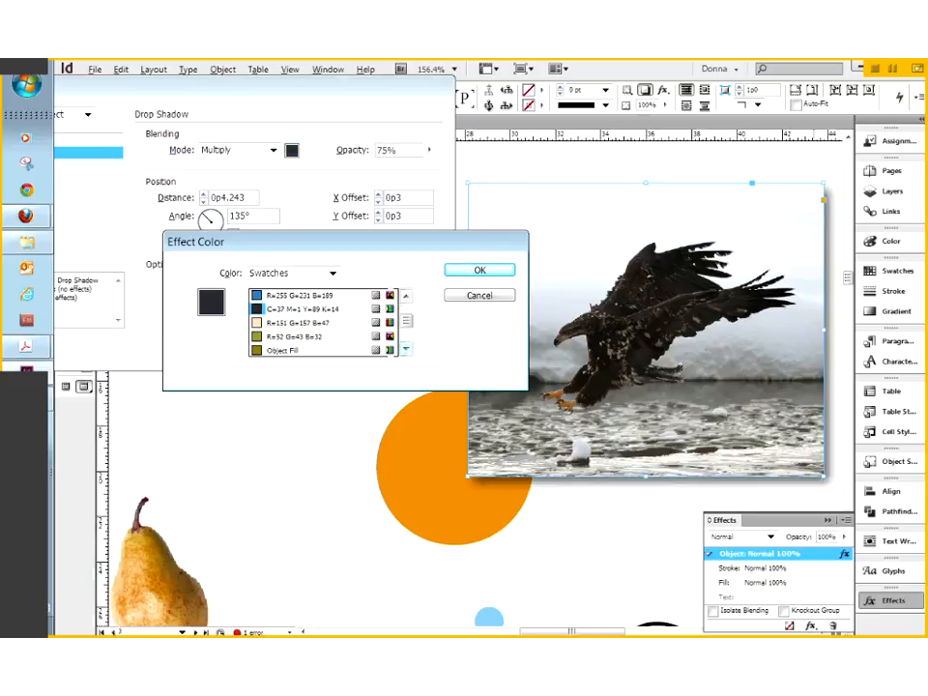
pyautogui.click(258, 337)
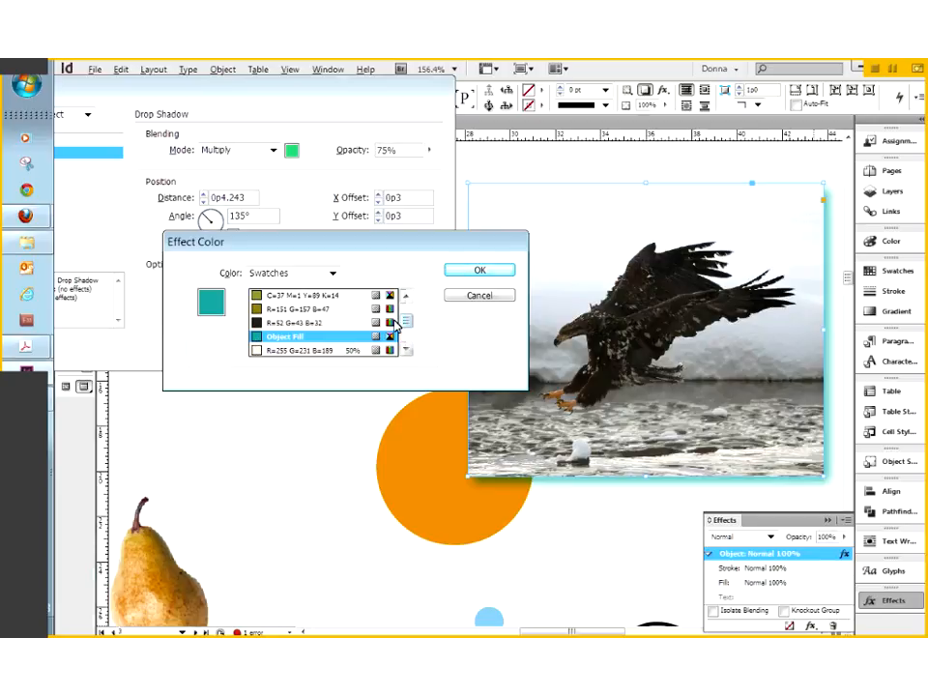
pyautogui.click(266, 322)
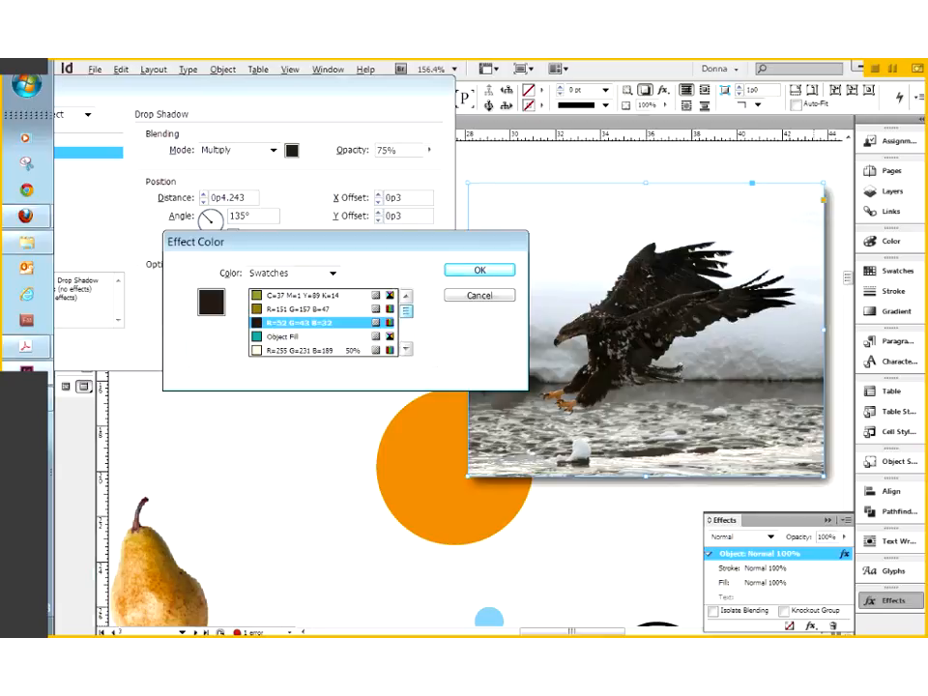
pyautogui.click(279, 309)
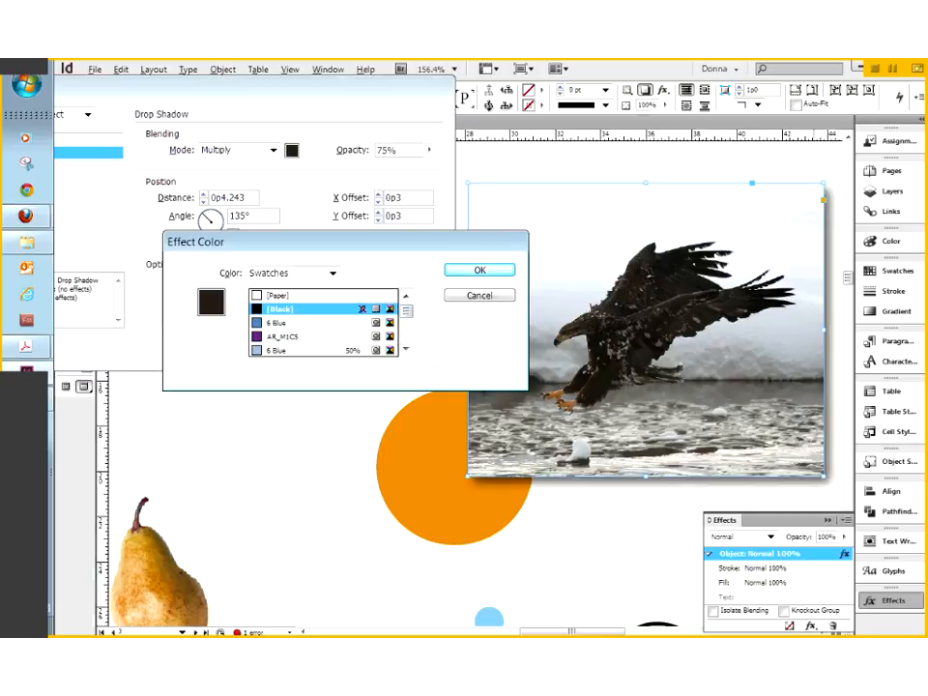
pyautogui.click(473, 271)
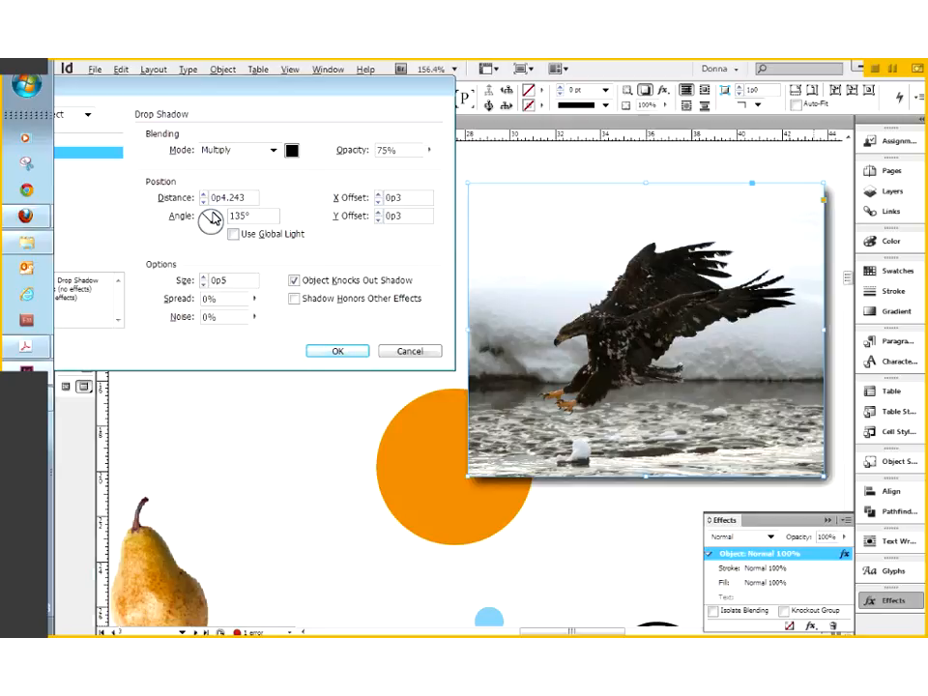
pyautogui.click(203, 284)
pyautogui.click(203, 285)
pyautogui.click(203, 286)
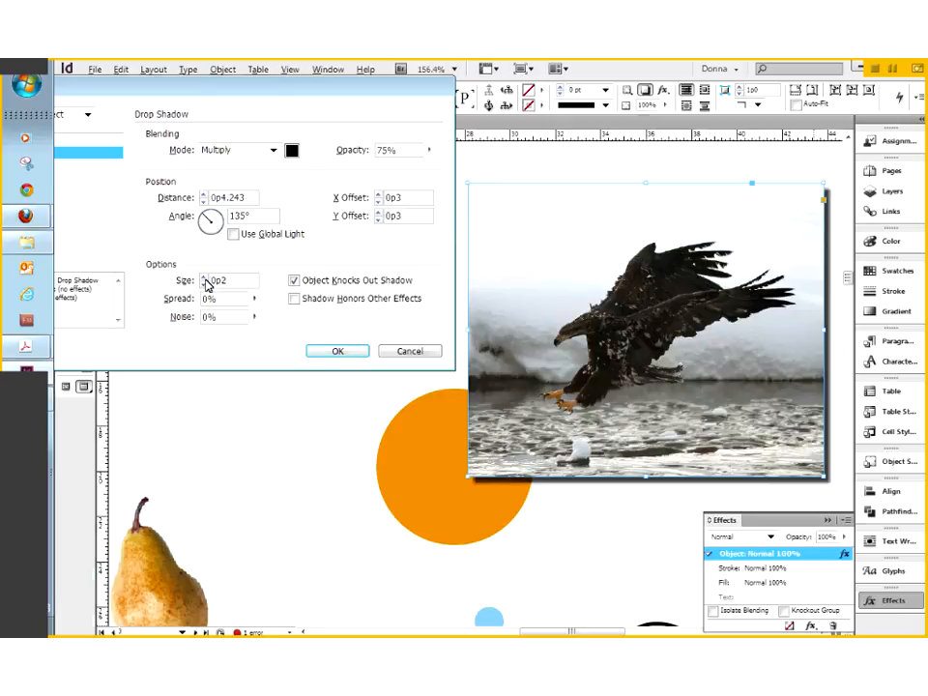
pyautogui.click(204, 279)
pyautogui.click(204, 279)
pyautogui.click(204, 278)
pyautogui.click(204, 279)
pyautogui.click(204, 279)
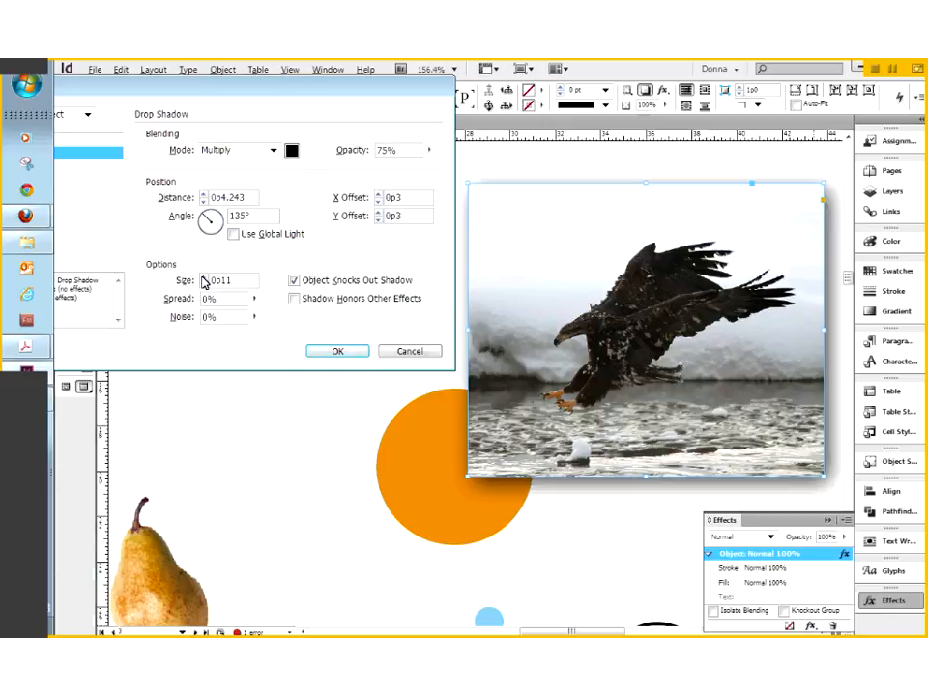
pyautogui.click(203, 282)
pyautogui.click(254, 301)
pyautogui.moveTo(256, 315); pyautogui.dragTo(311, 324)
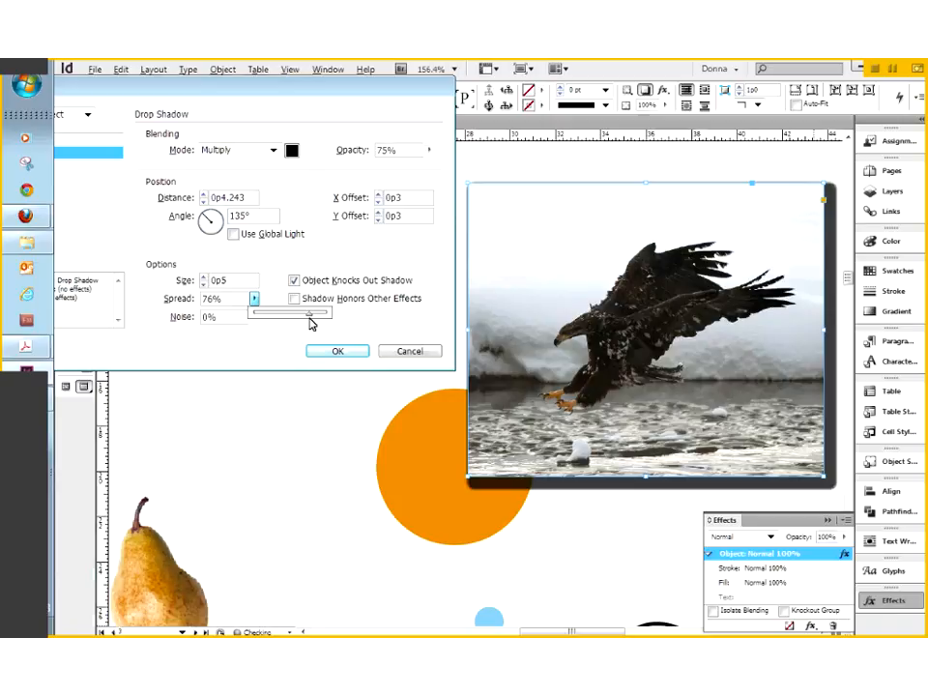
pyautogui.moveTo(310, 324); pyautogui.dragTo(332, 323)
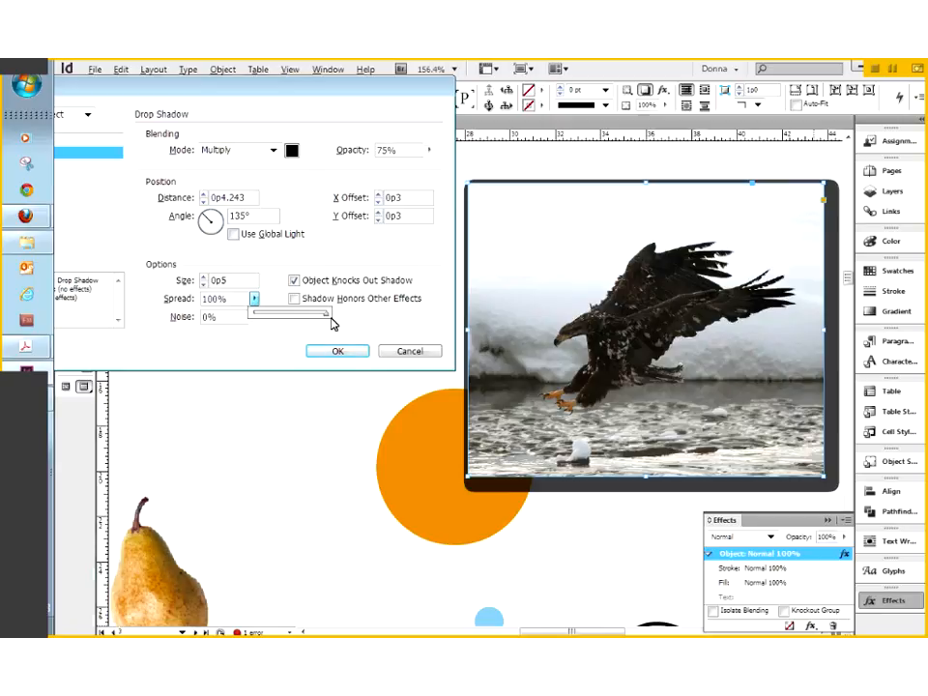
pyautogui.moveTo(327, 327); pyautogui.dragTo(325, 326)
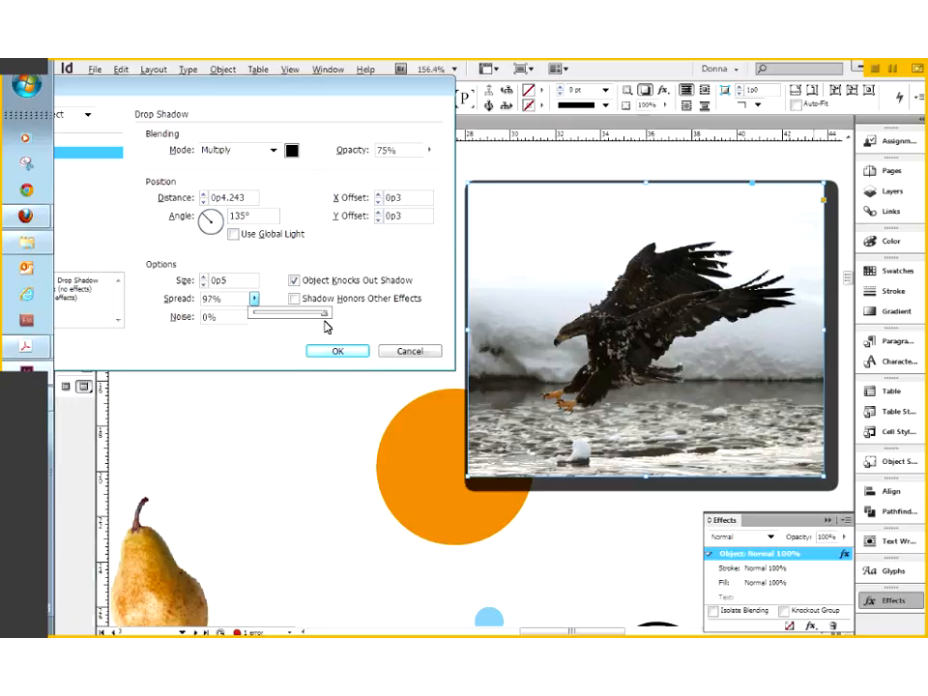
pyautogui.moveTo(324, 326); pyautogui.dragTo(245, 317)
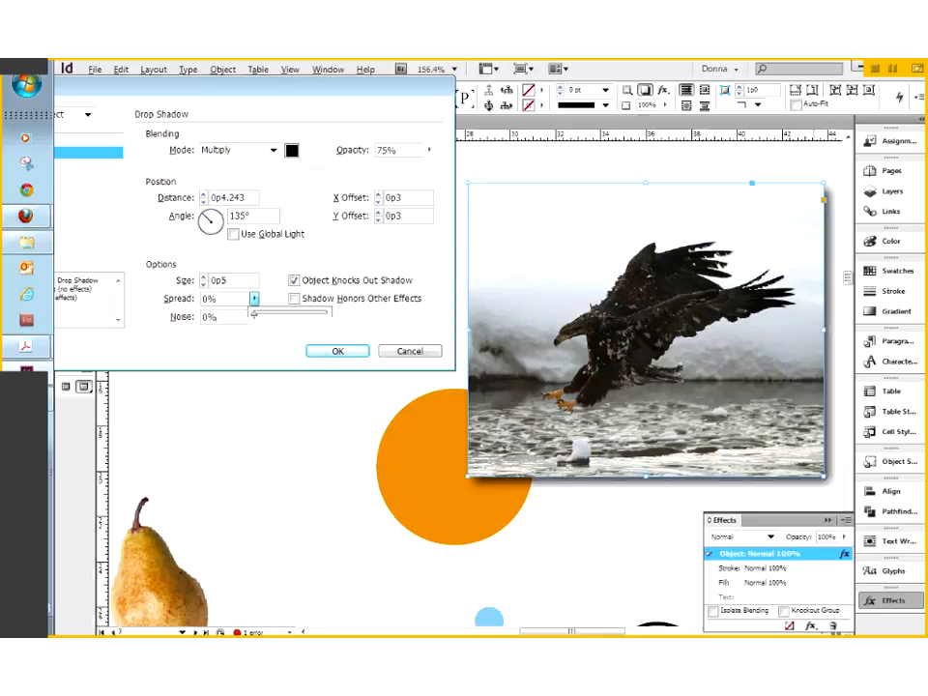
# Try out the Noise slider, then set the eagle photo's shadow noise to 1%.
pyautogui.click(255, 319)
pyautogui.moveTo(257, 338); pyautogui.dragTo(332, 352)
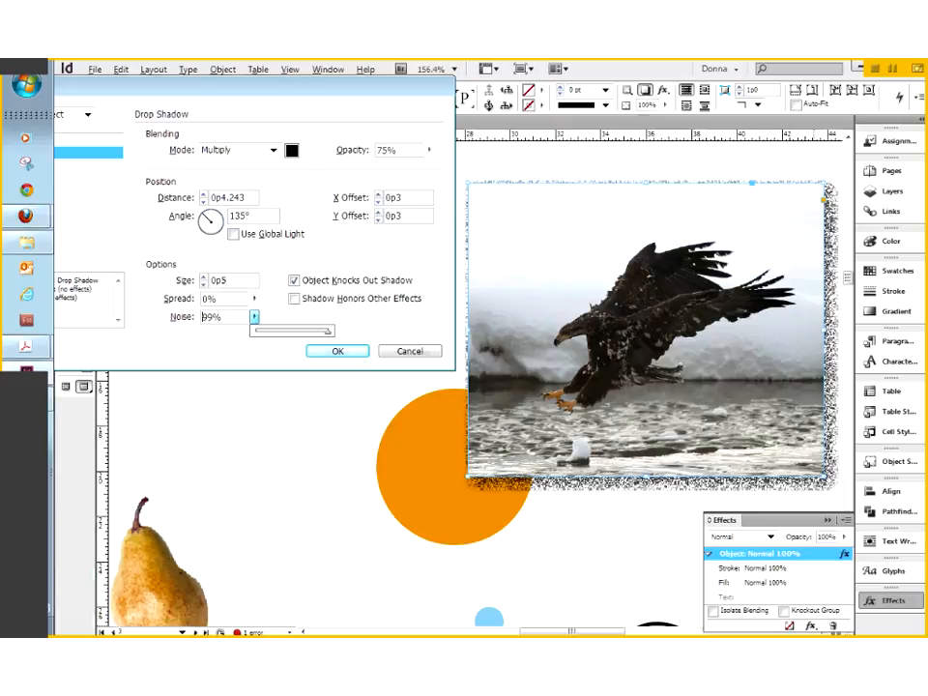
pyautogui.moveTo(328, 333); pyautogui.dragTo(270, 334)
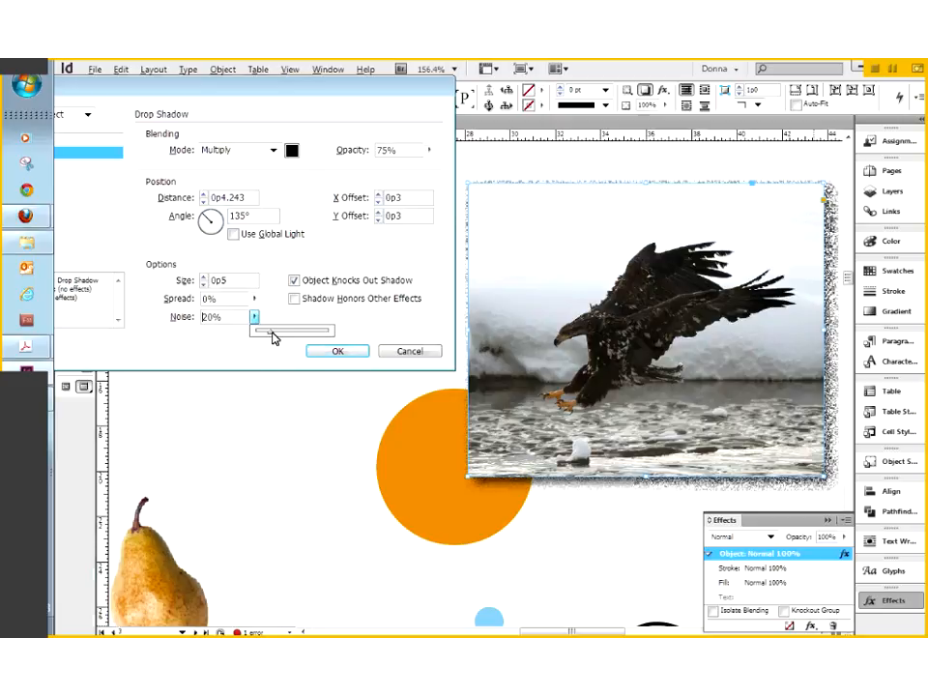
pyautogui.moveTo(274, 337); pyautogui.dragTo(228, 325)
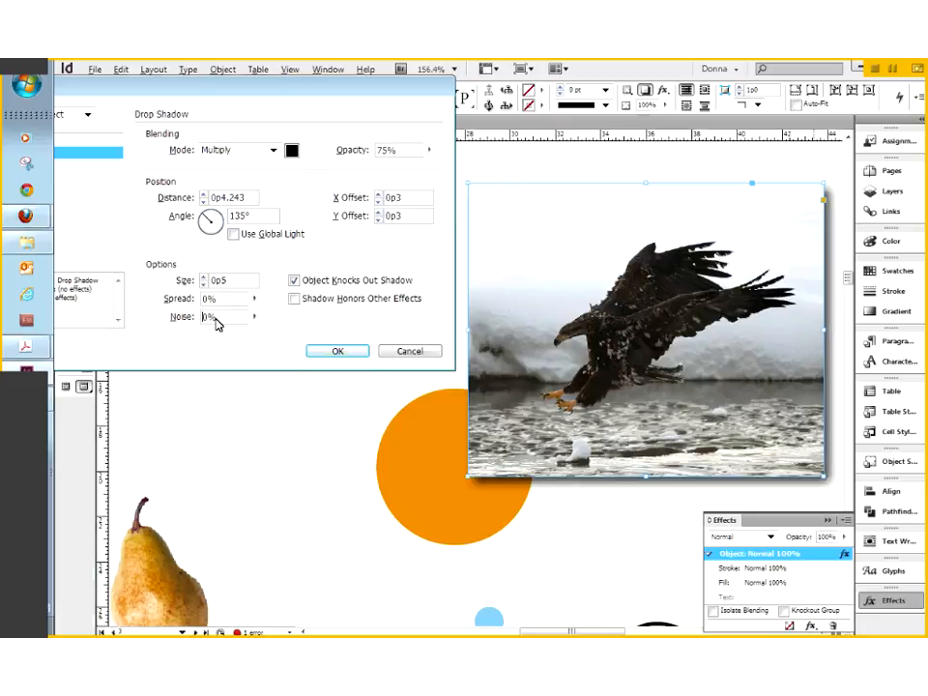
pyautogui.doubleClick(207, 317)
pyautogui.write('1')
# Confirm the eagle photo's drop shadow: Multiply 75%, 135°, 0p3 offsets, 1% noise.
pyautogui.click(362, 351)
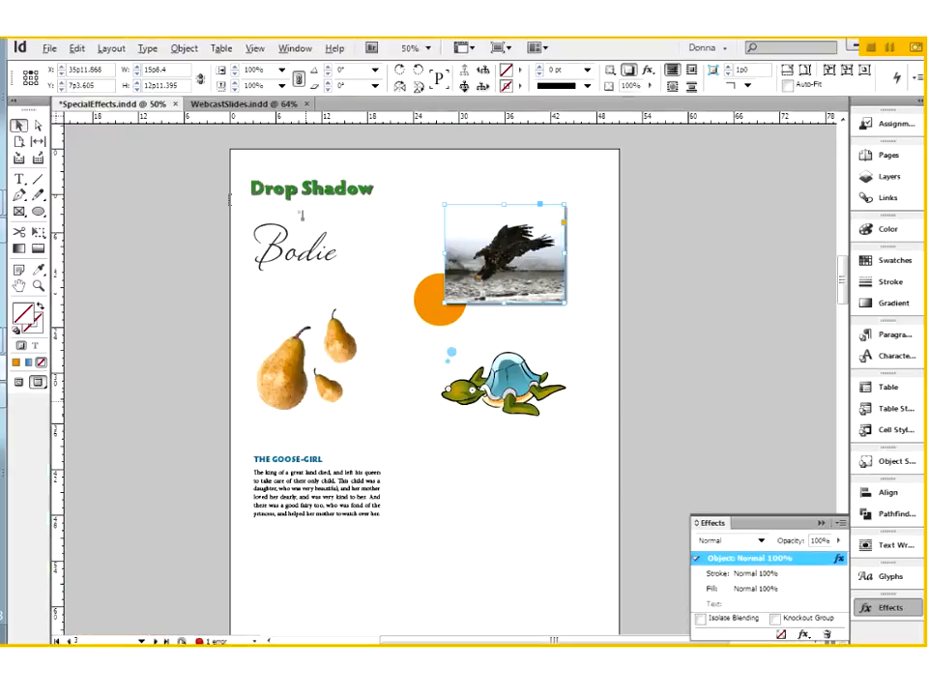
# Select the Bodie script text frame and zoom in on it near the page top.
pyautogui.press('t')
pyautogui.moveTo(317, 242); pyautogui.dragTo(251, 246)
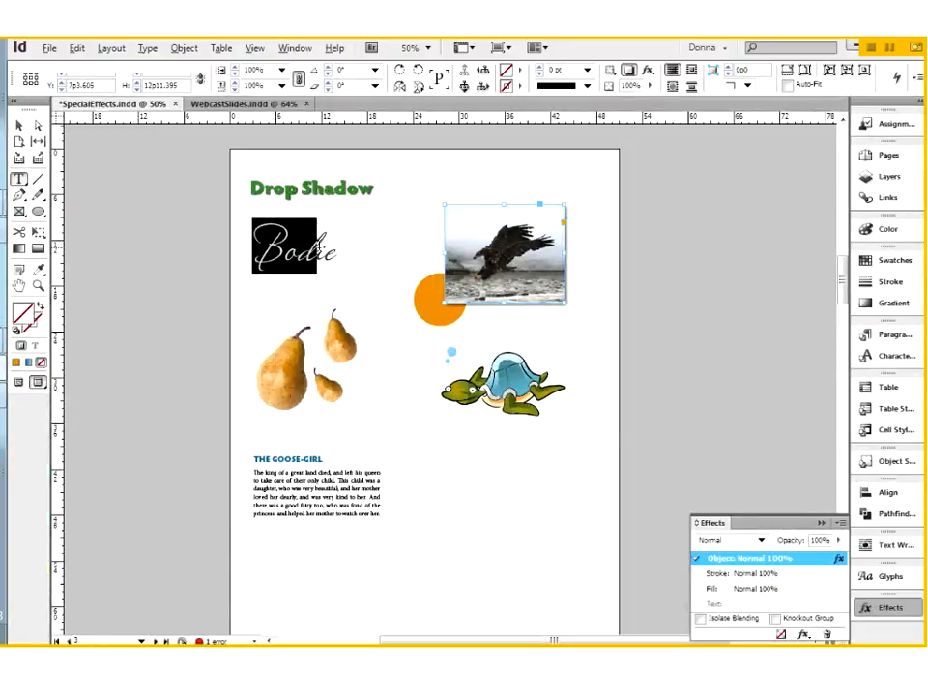
pyautogui.moveTo(319, 246); pyautogui.dragTo(339, 244)
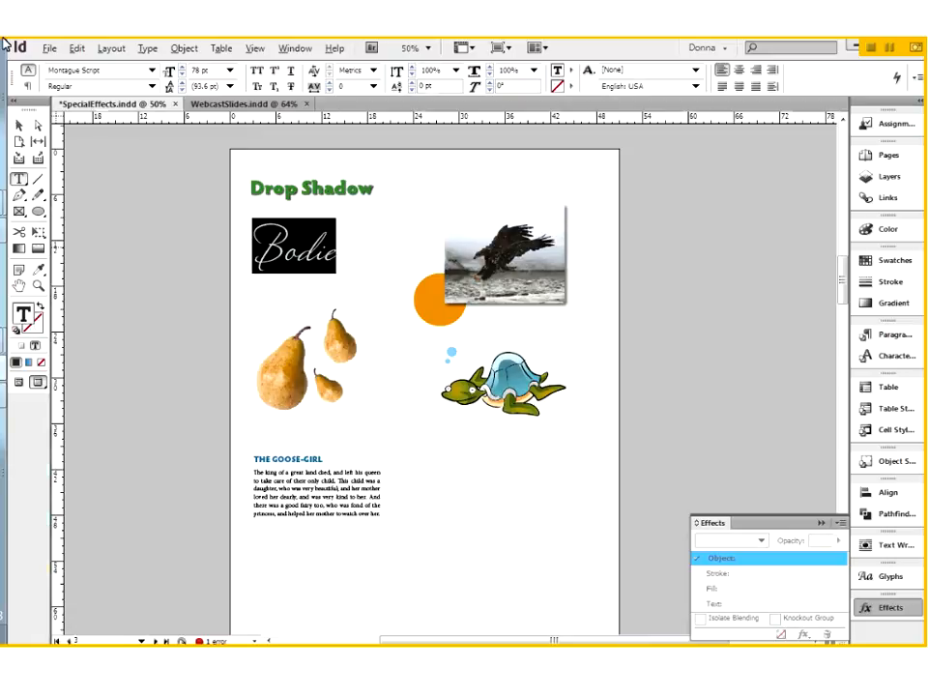
pyautogui.click(19, 128)
pyautogui.click(416, 383)
pyautogui.click(331, 269)
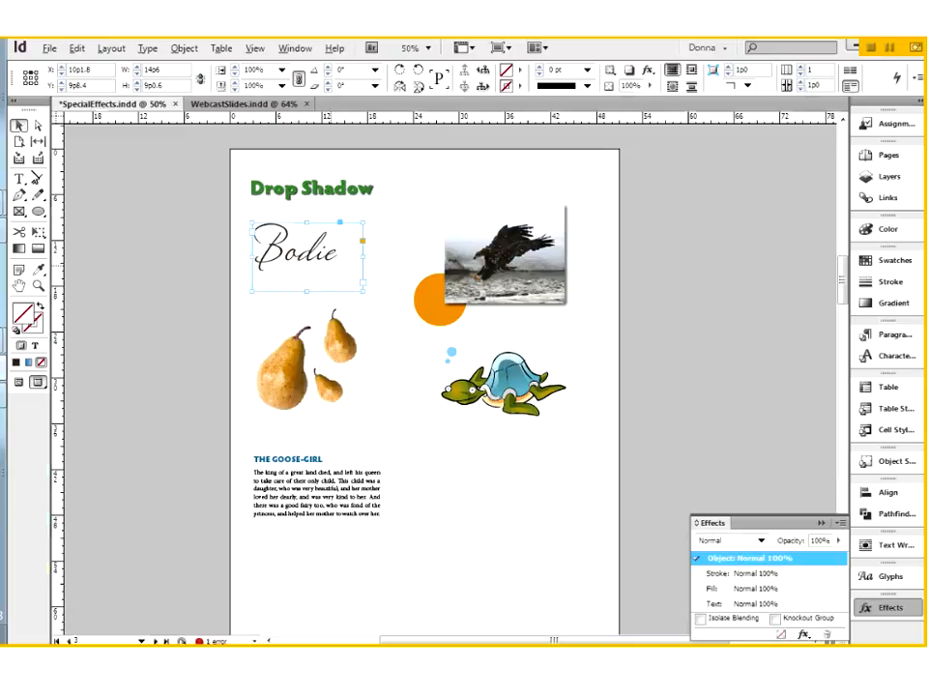
pyautogui.click(20, 181)
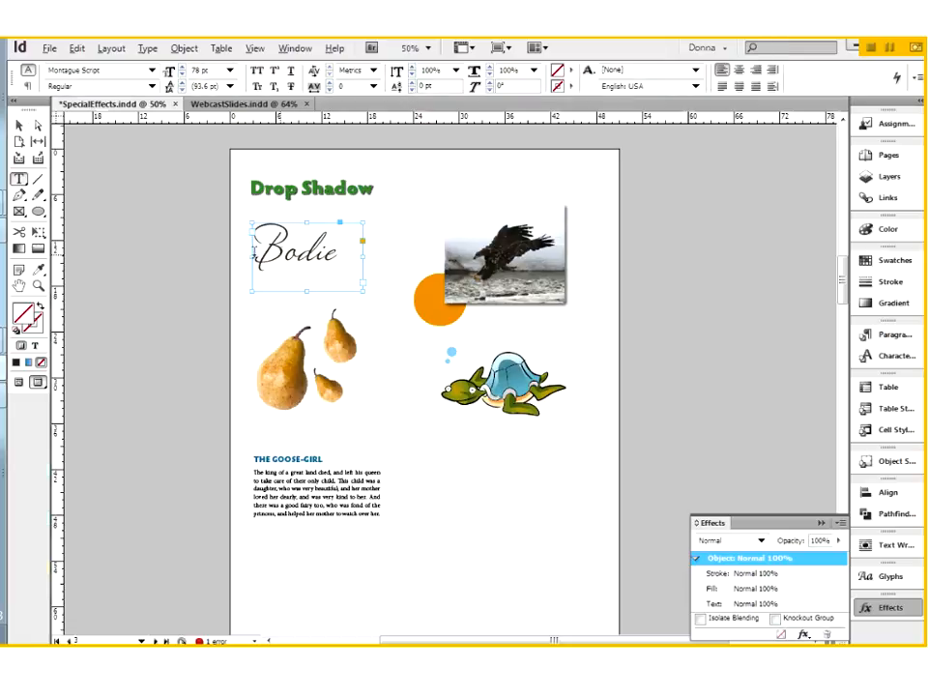
pyautogui.moveTo(253, 249); pyautogui.dragTo(285, 250)
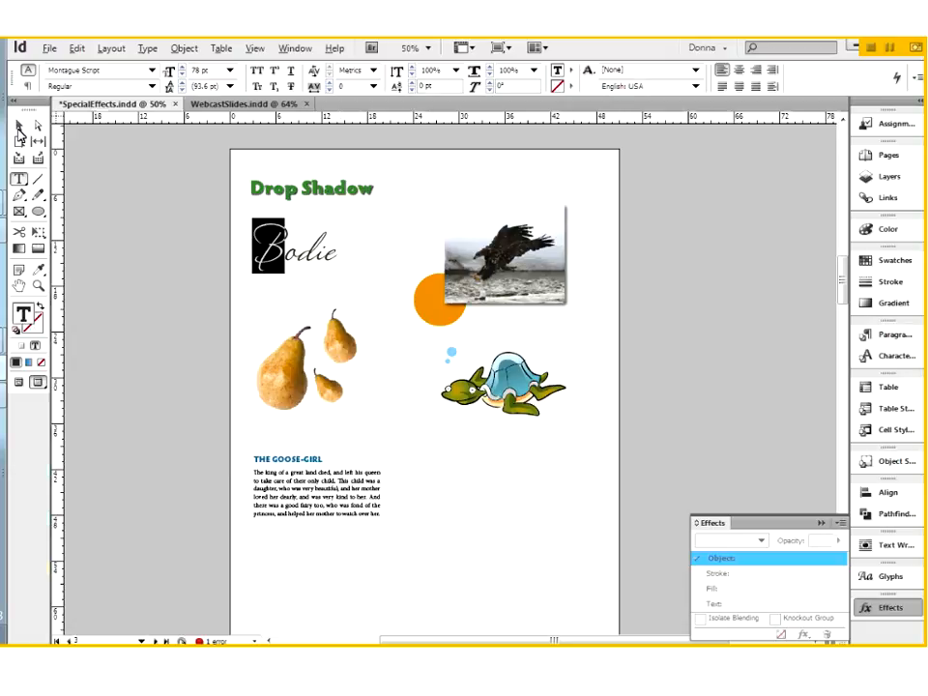
pyautogui.press('Escape')
pyautogui.moveTo(172, 170); pyautogui.dragTo(494, 362)
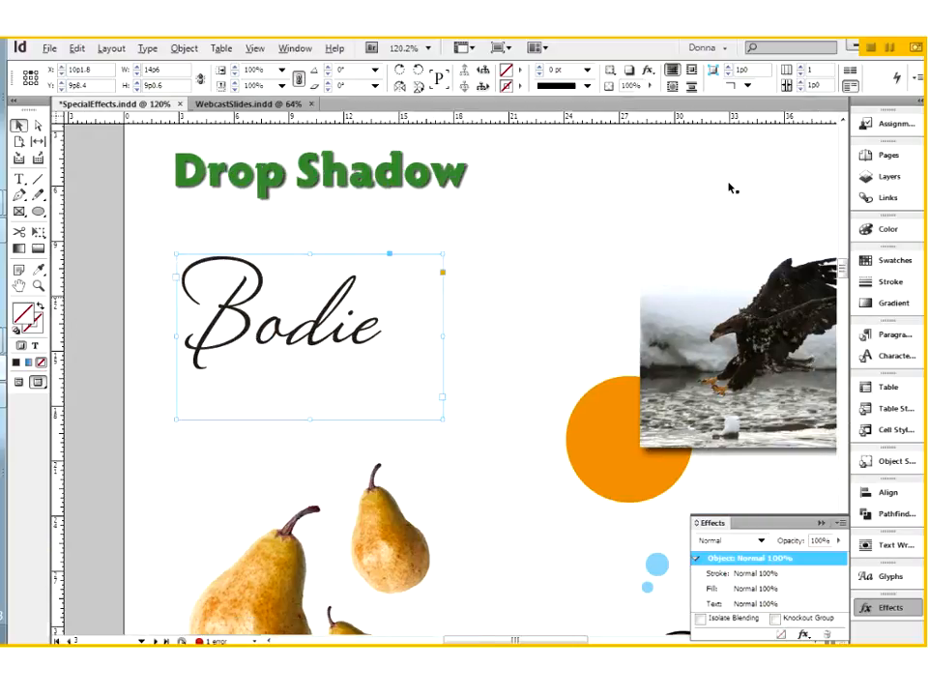
# Add a drop shadow to the Bodie frame and reduce its offsets to a 0p4 distance.
pyautogui.click(648, 70)
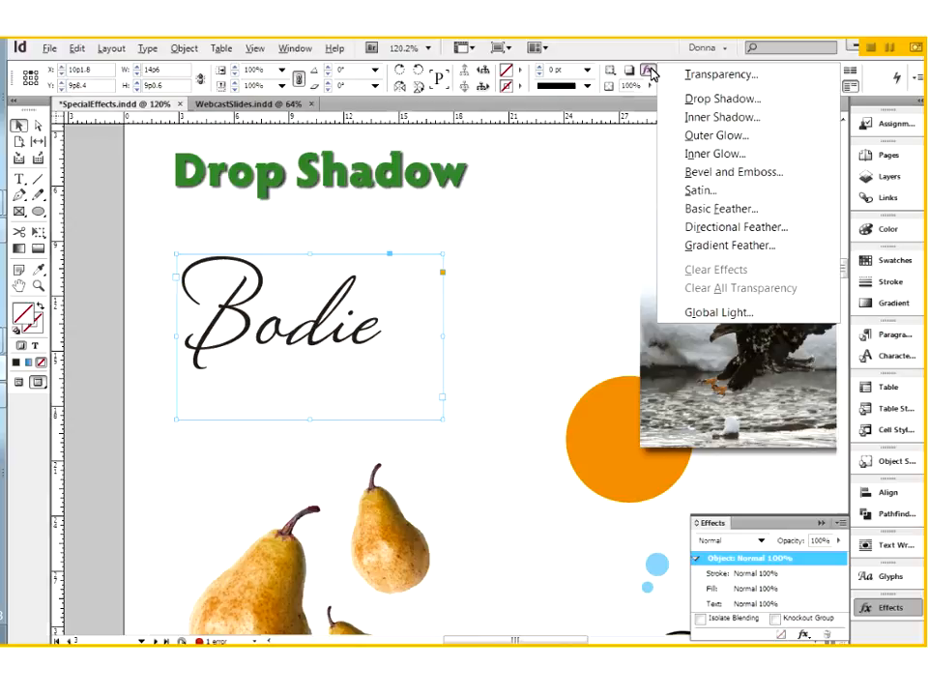
pyautogui.click(697, 100)
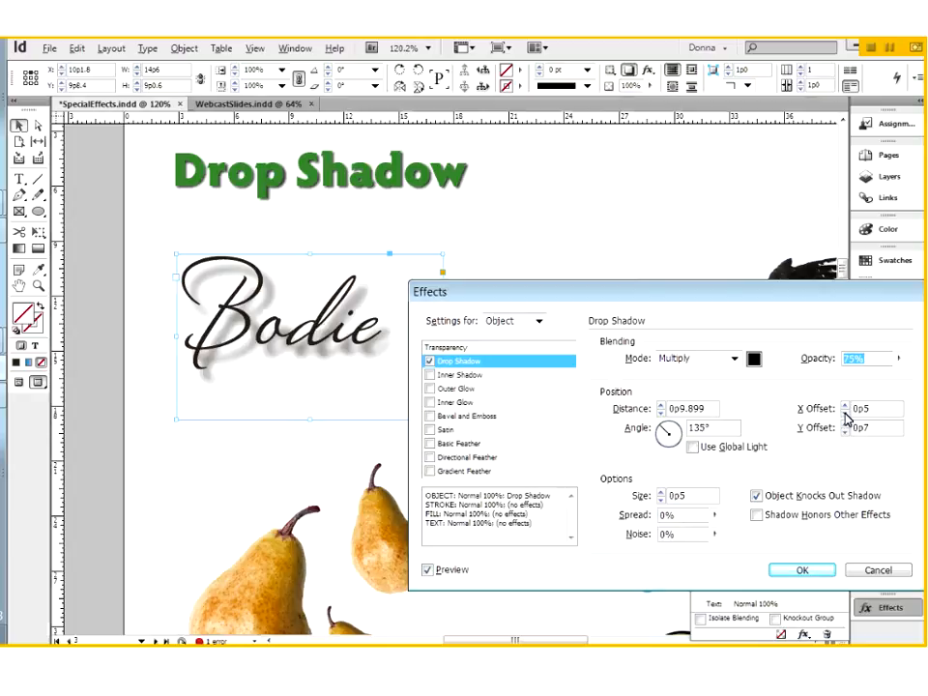
pyautogui.click(845, 412)
pyautogui.click(845, 412)
pyautogui.click(845, 431)
pyautogui.click(844, 431)
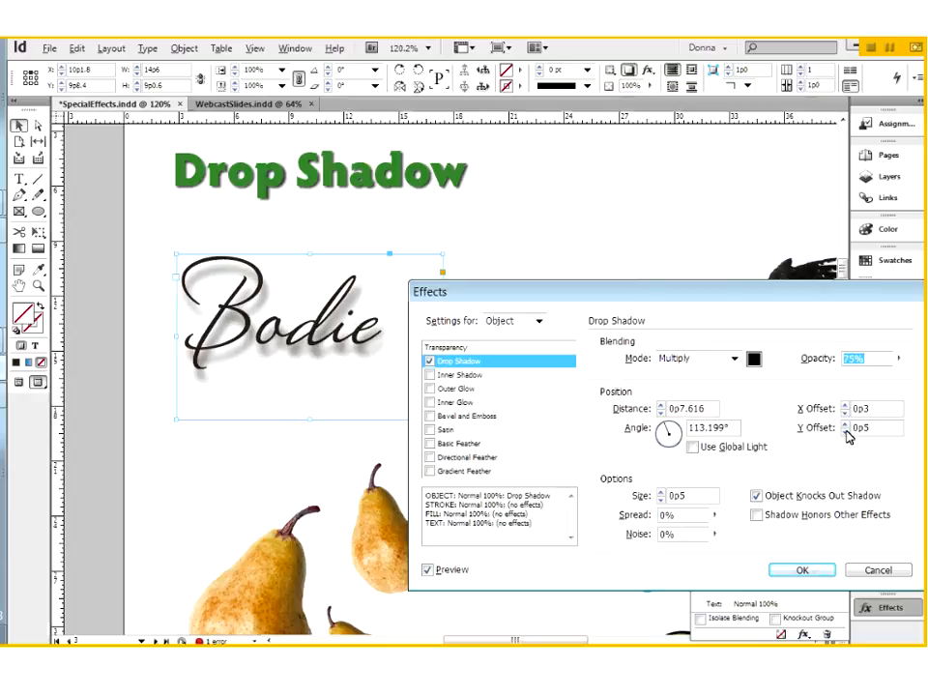
pyautogui.click(845, 431)
pyautogui.click(845, 431)
pyautogui.click(661, 413)
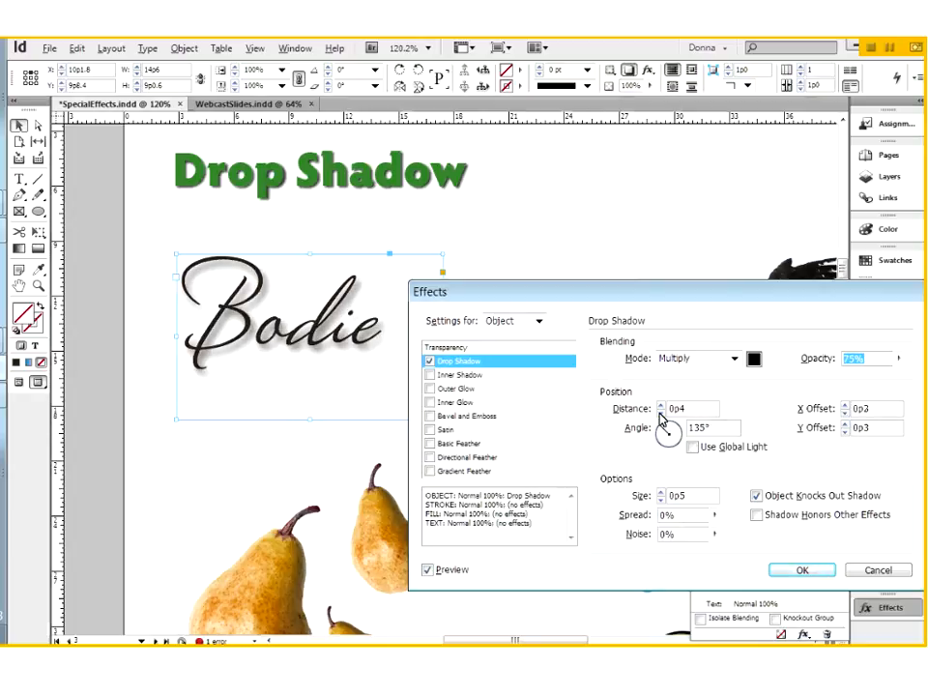
# Set the shadow noise to 1% and the angle to 143°, then apply the shadow.
pyautogui.click(667, 534)
pyautogui.press('Up')
pyautogui.press('Tab')
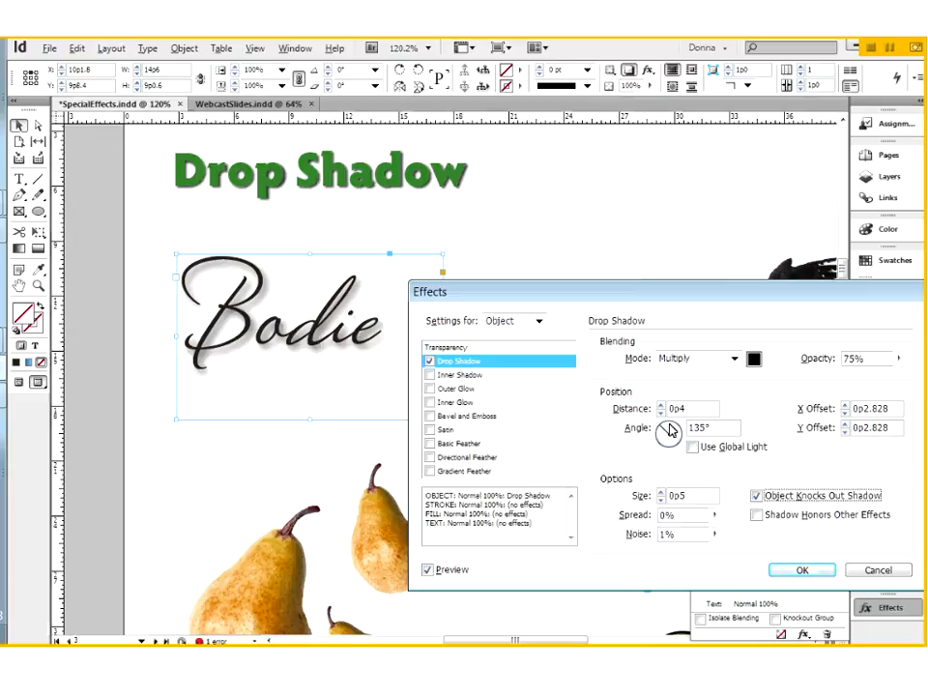
pyautogui.moveTo(665, 433); pyautogui.dragTo(687, 468)
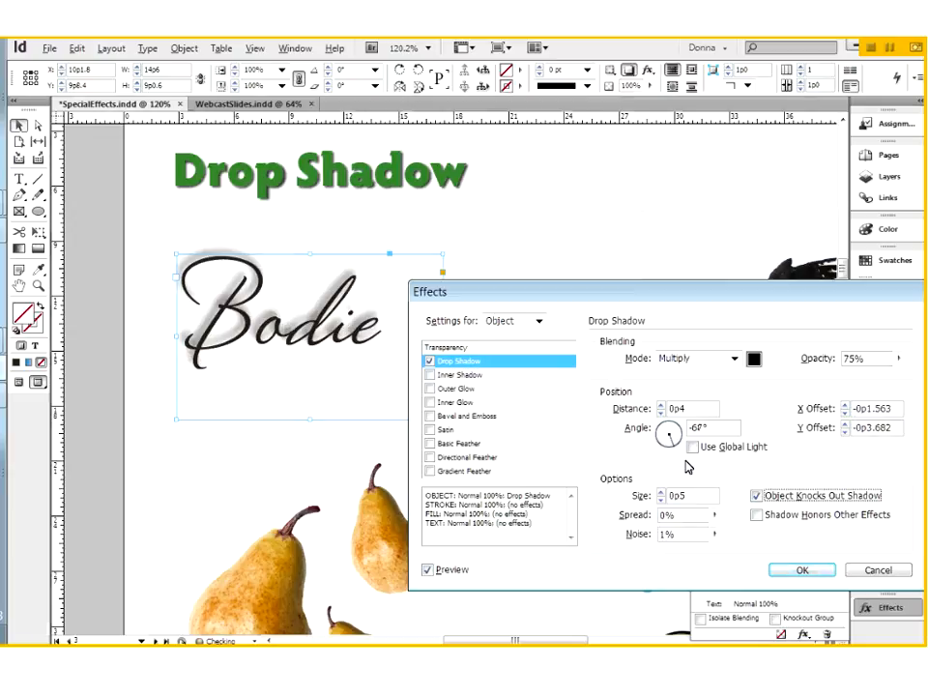
pyautogui.moveTo(687, 468); pyautogui.dragTo(617, 408)
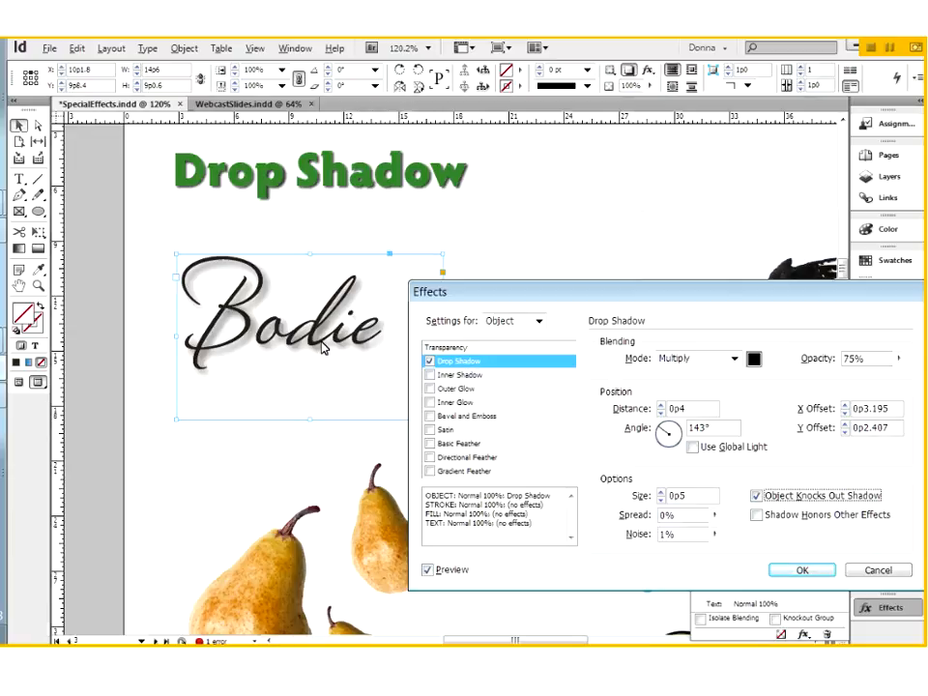
pyautogui.press('Return')
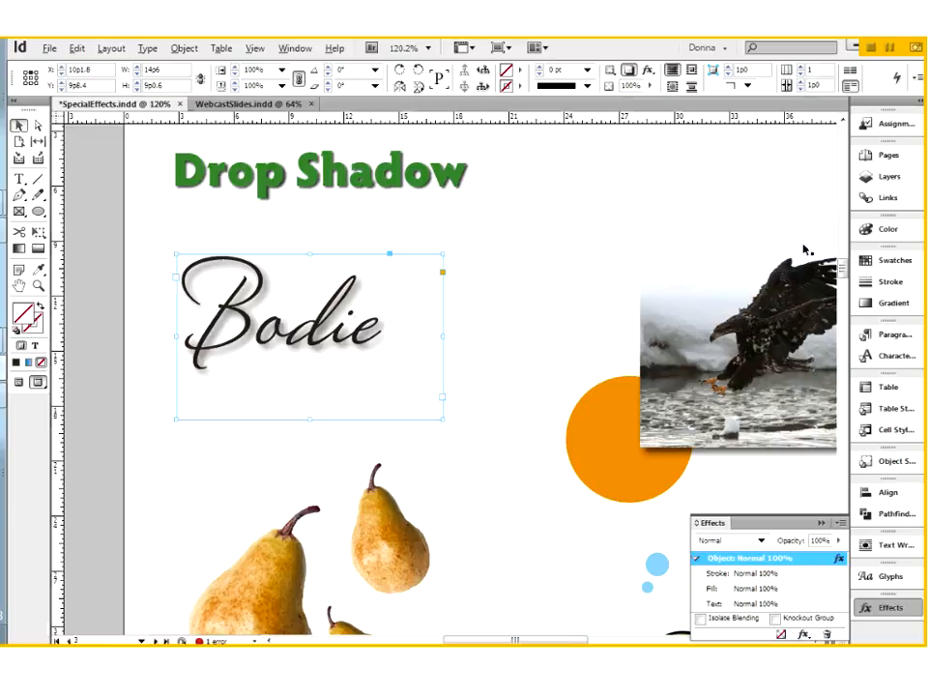
# Fill the selected Bodie frame with the orange r255g194b14 swatch.
pyautogui.click(891, 262)
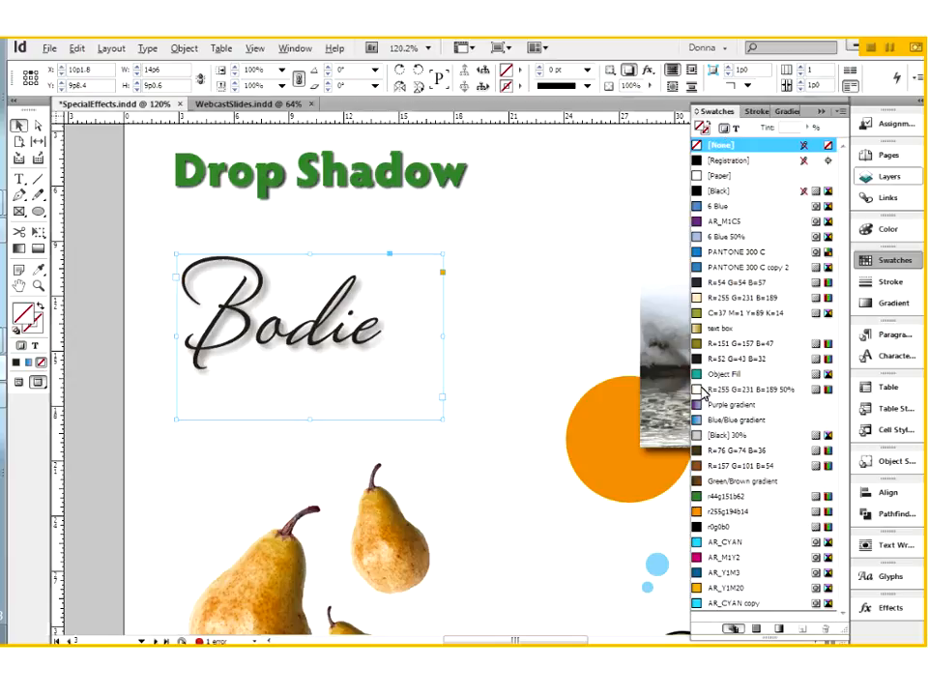
pyautogui.click(697, 513)
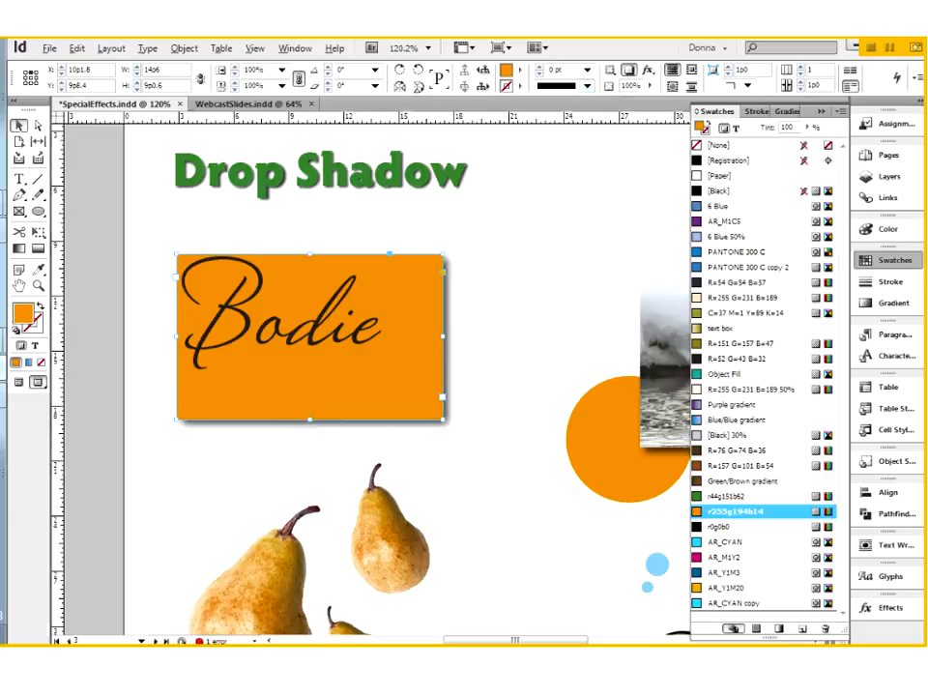
pyautogui.click(648, 70)
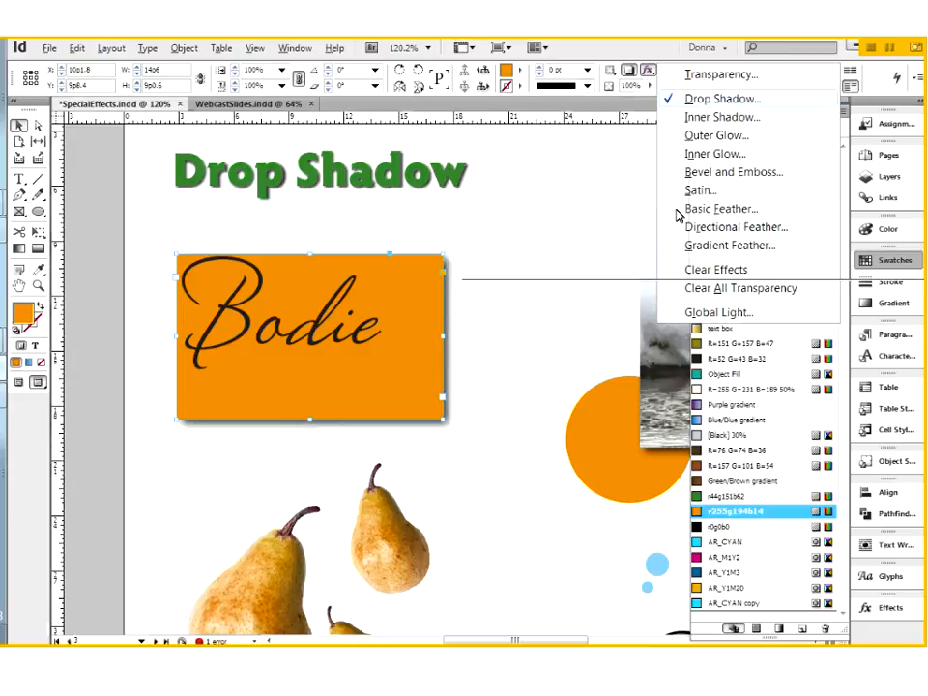
# Switch effect settings to Text and give the lettering a drop shadow with smaller X/Y offsets.
pyautogui.click(716, 99)
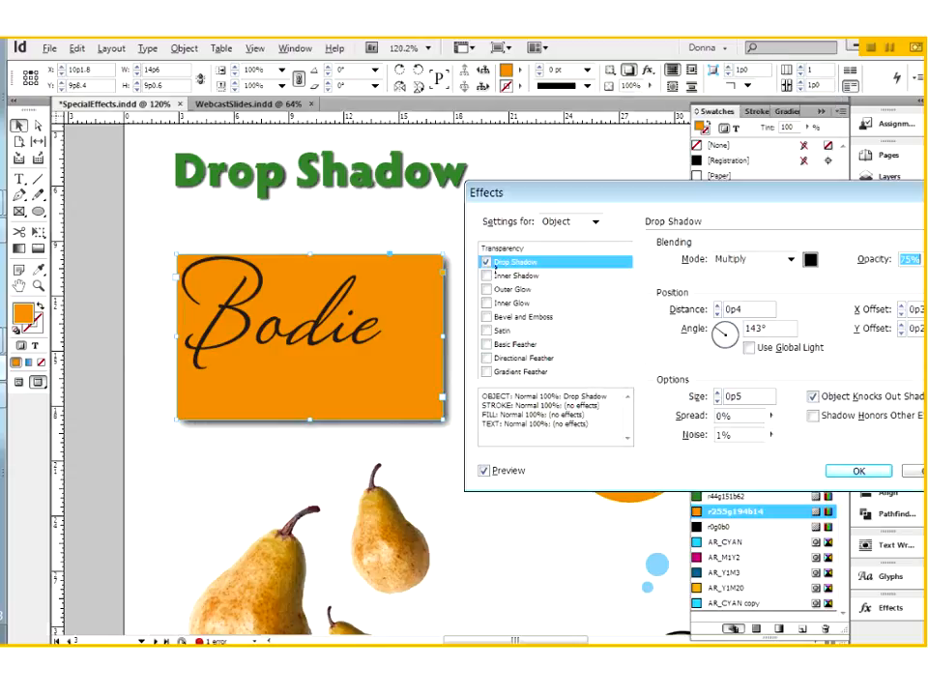
pyautogui.click(486, 262)
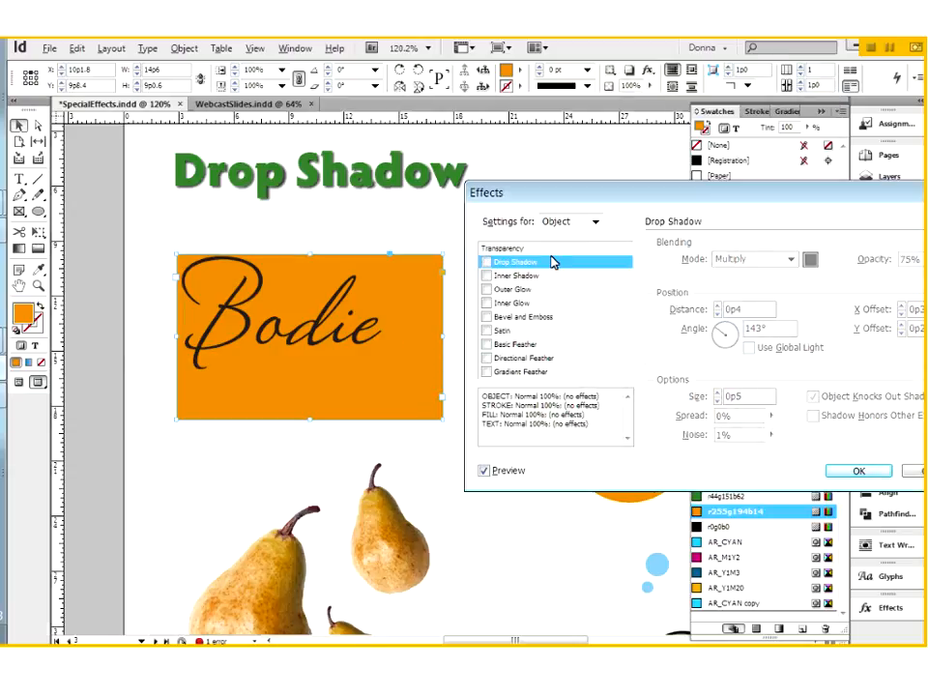
pyautogui.click(596, 223)
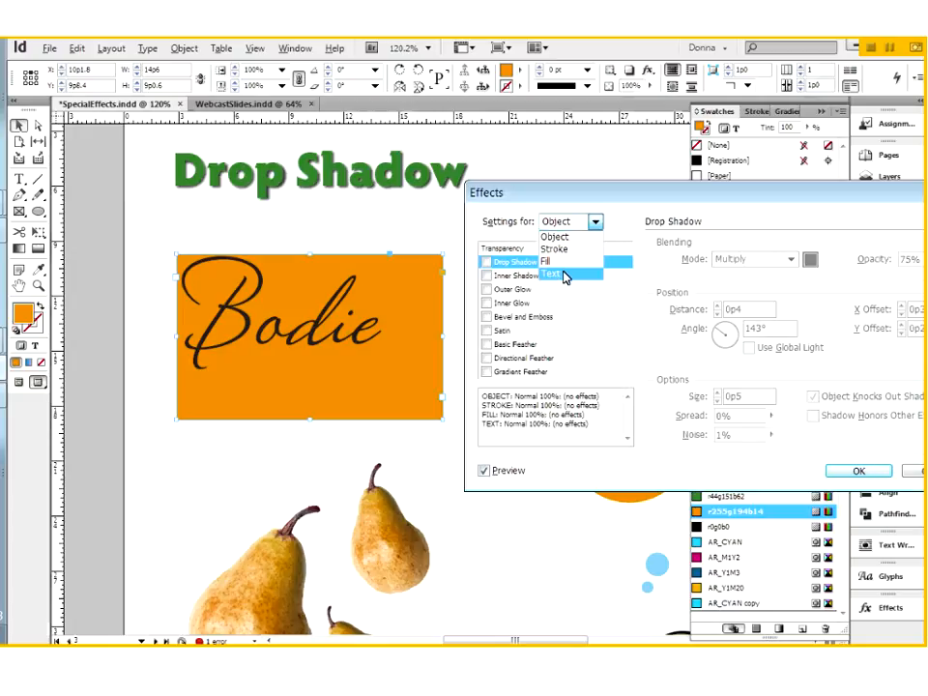
pyautogui.click(566, 276)
pyautogui.click(485, 262)
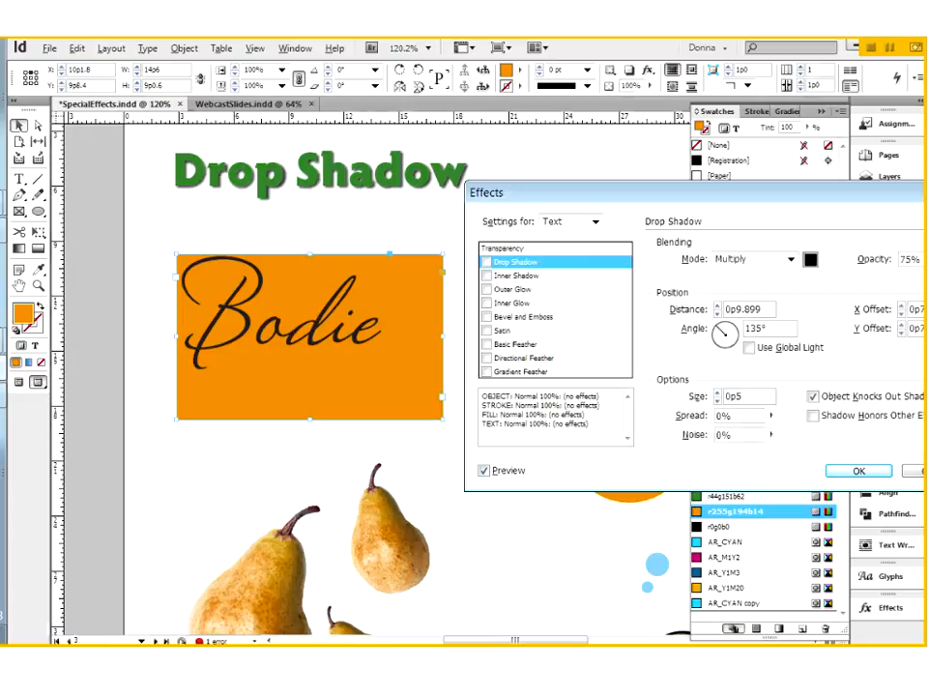
pyautogui.click(902, 313)
pyautogui.click(902, 313)
pyautogui.click(902, 314)
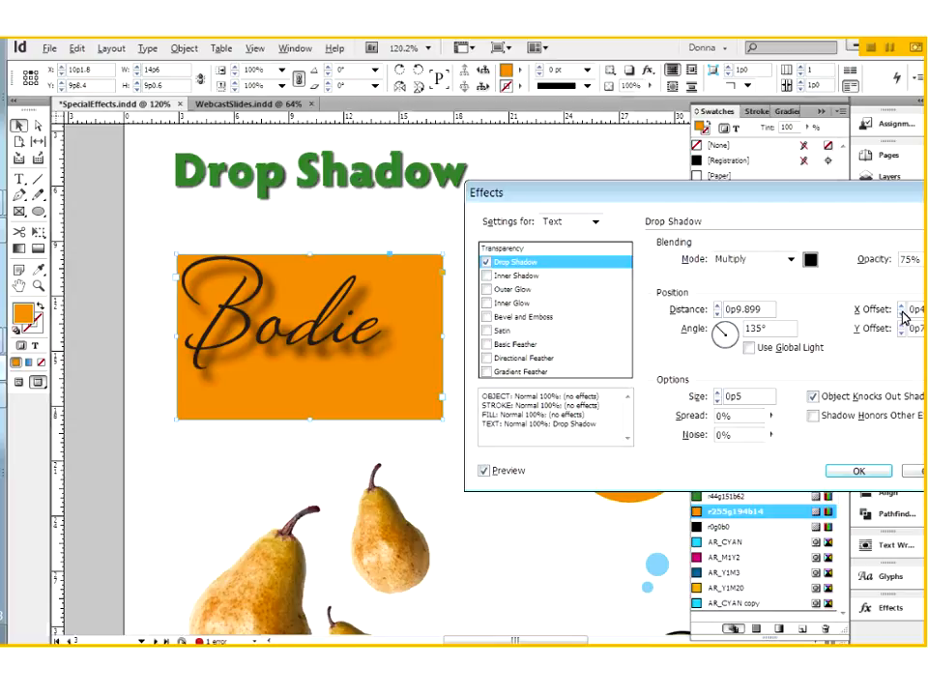
pyautogui.click(902, 314)
pyautogui.click(901, 333)
pyautogui.click(902, 332)
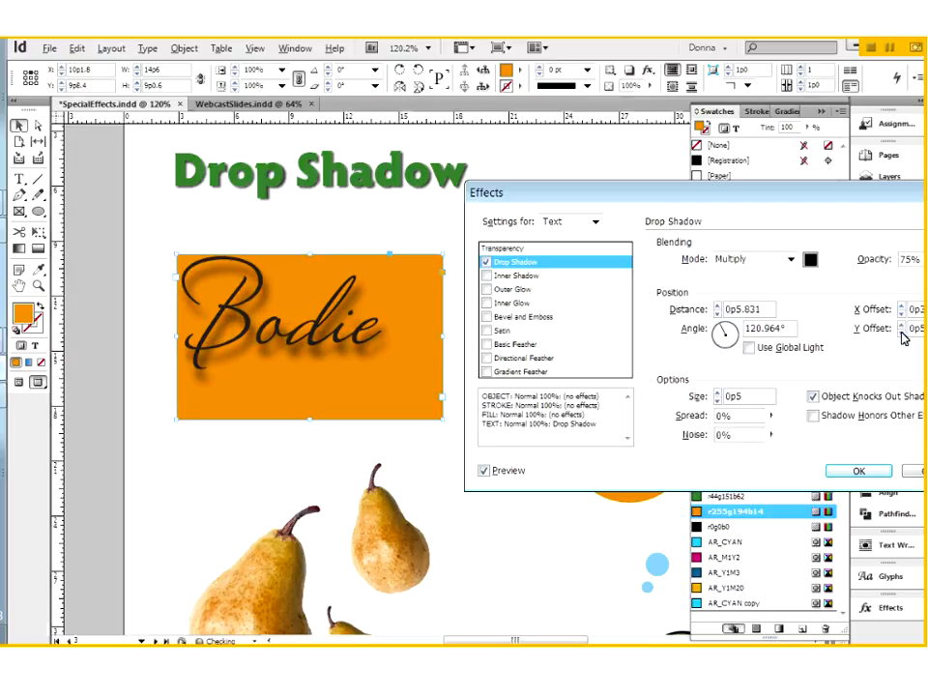
pyautogui.click(902, 332)
pyautogui.click(901, 333)
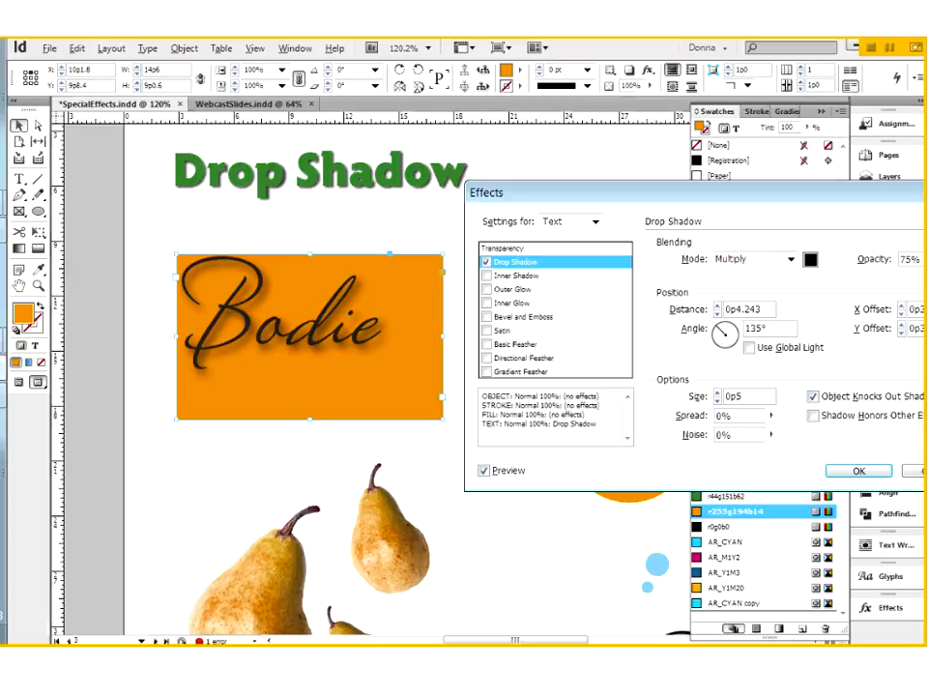
# Return to Object settings, re-enable the frame's drop shadow, and confirm the effects.
pyautogui.click(593, 222)
pyautogui.click(578, 238)
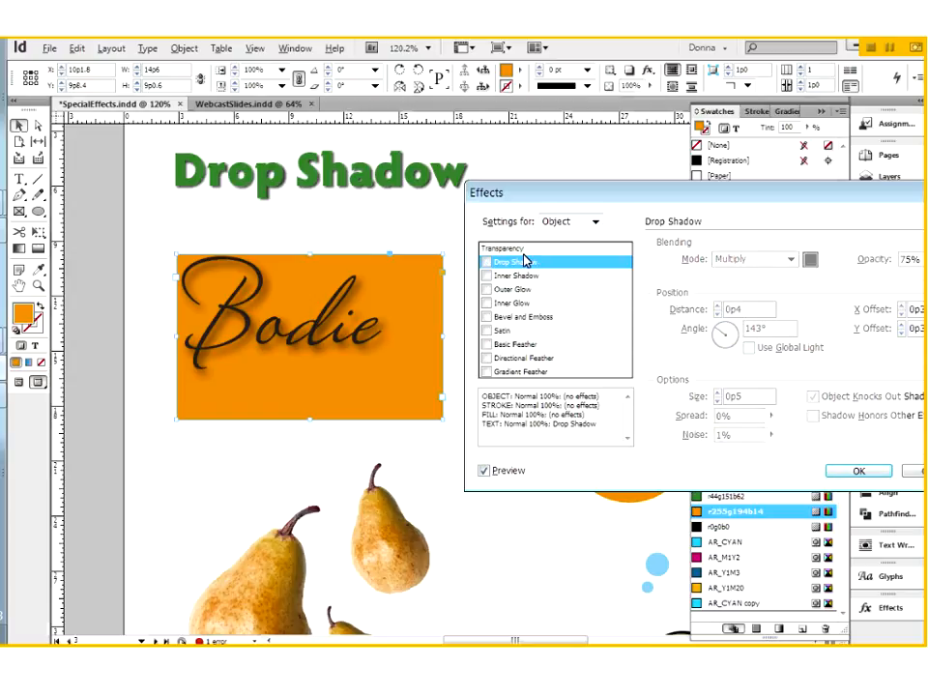
pyautogui.click(486, 264)
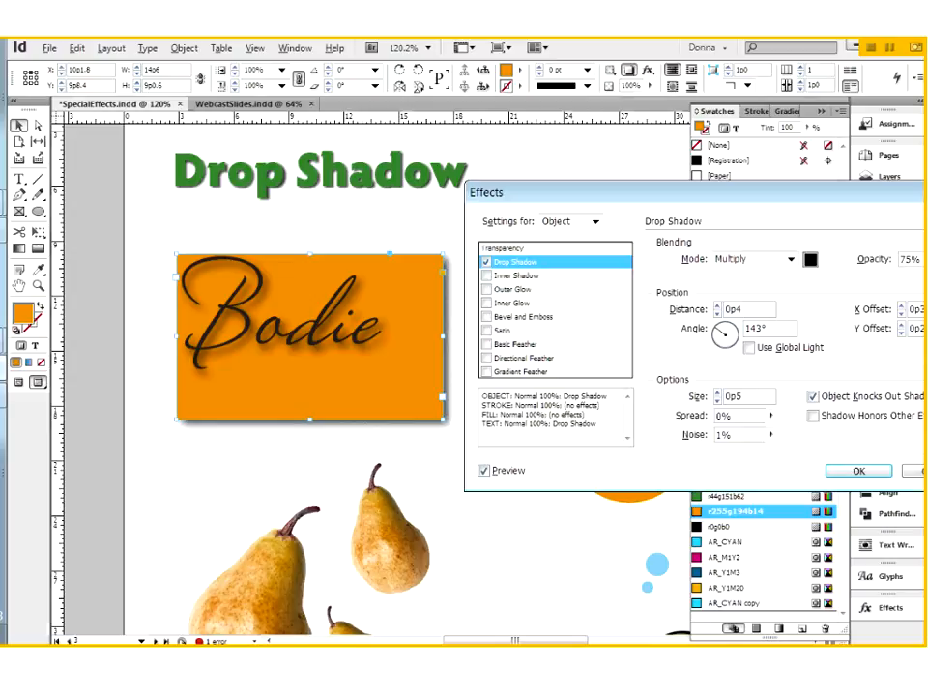
pyautogui.click(858, 470)
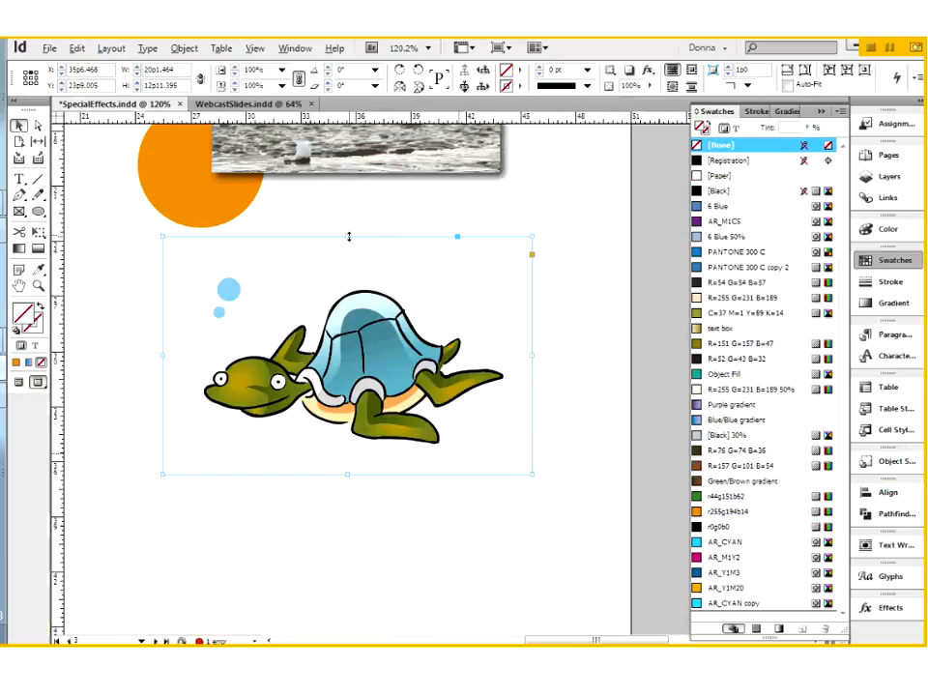
# Lower the turtle frame's top edge and add a Drop Shadow effect to the turtle.
pyautogui.moveTo(349, 236); pyautogui.dragTo(349, 247)
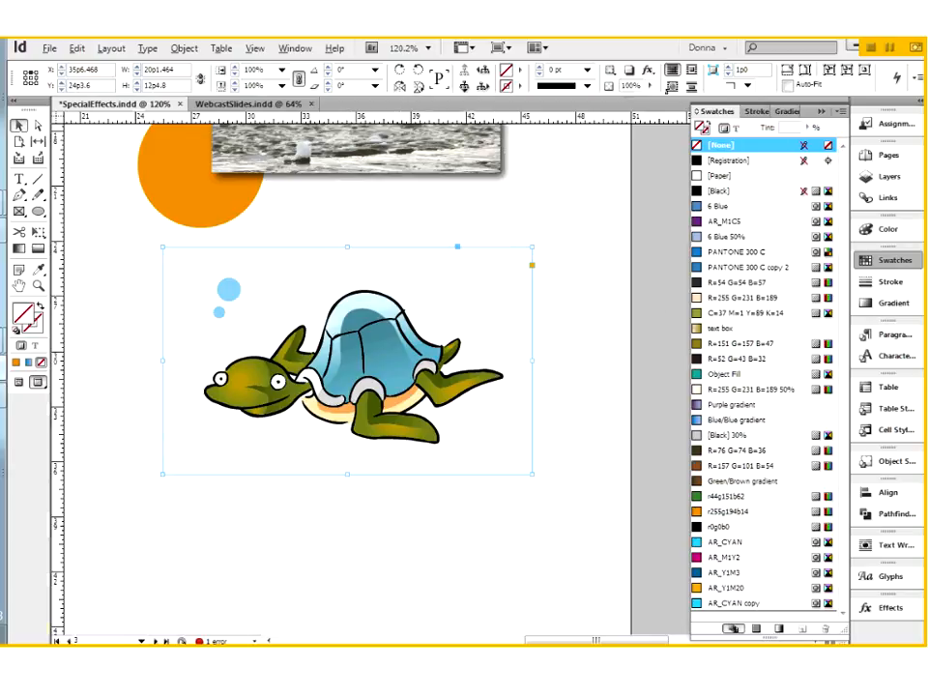
pyautogui.click(890, 609)
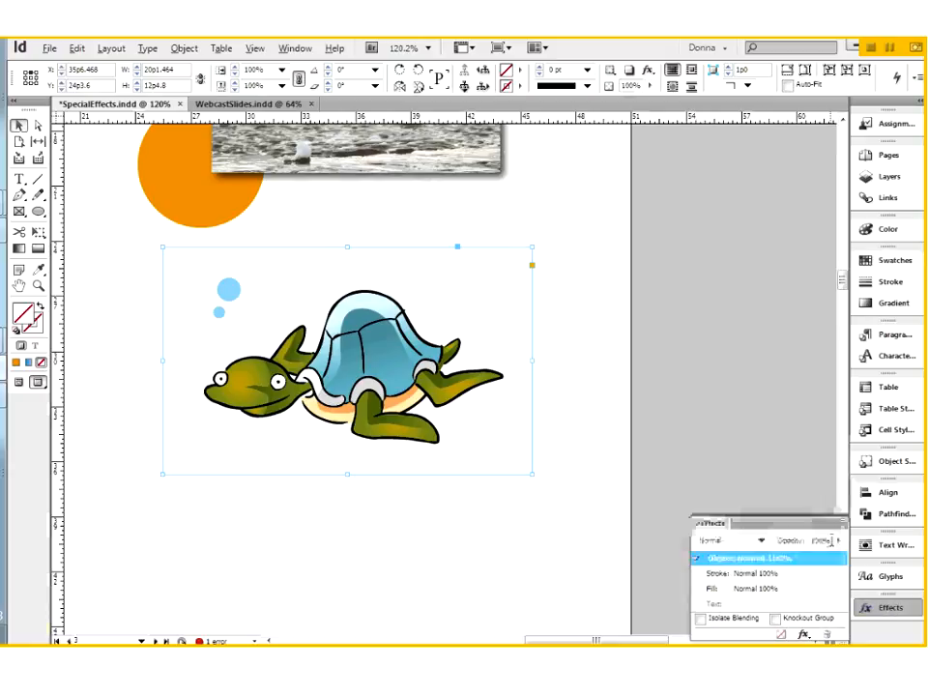
pyautogui.click(803, 634)
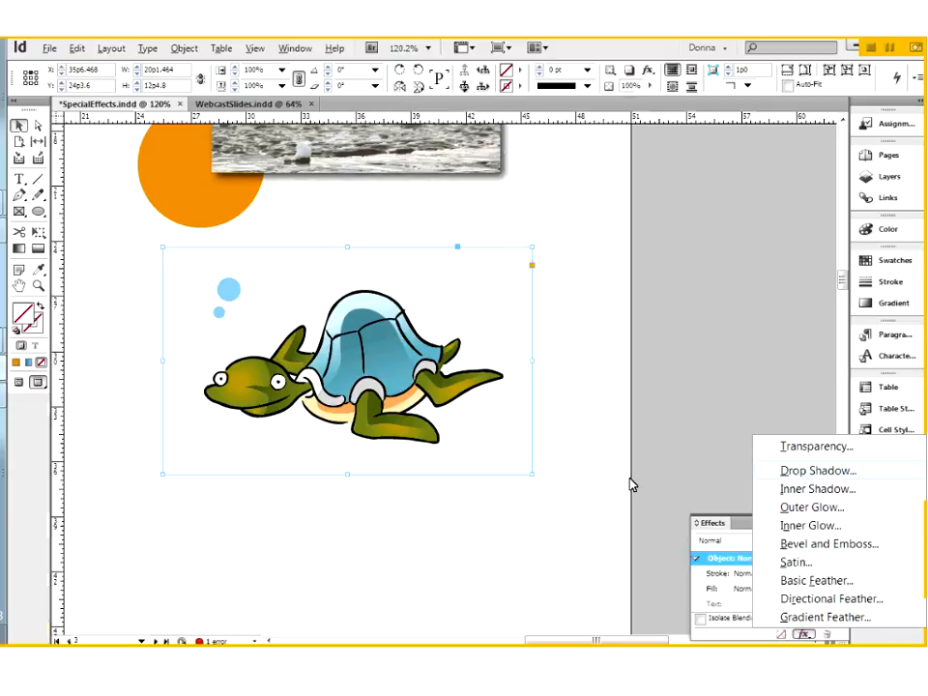
pyautogui.click(818, 471)
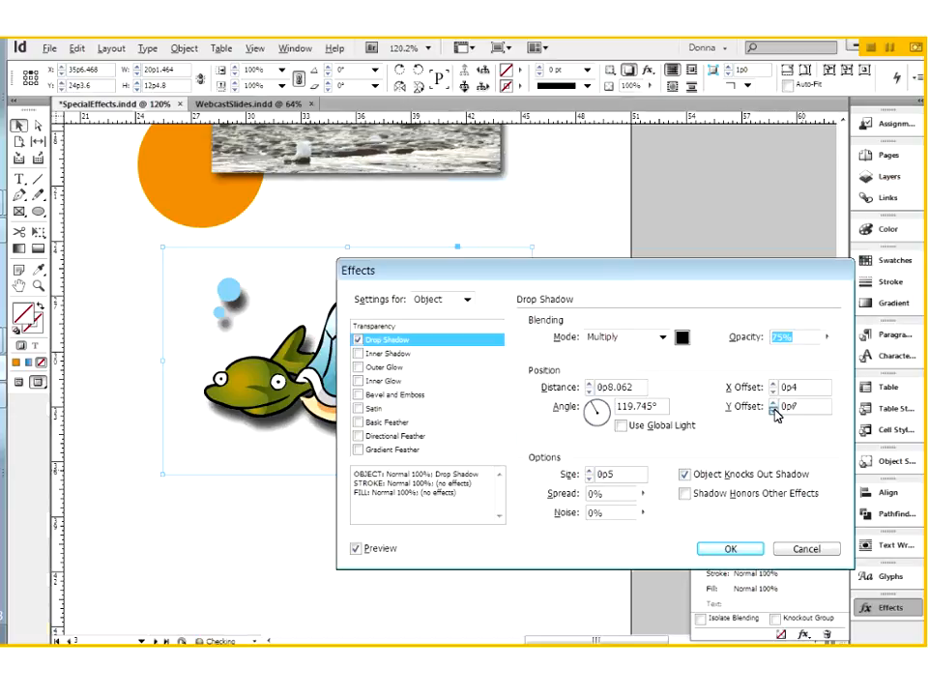
# Reduce the turtle's shadow offsets to a 0p4 distance, set noise to 1%, and apply.
pyautogui.click(775, 410)
pyautogui.click(776, 410)
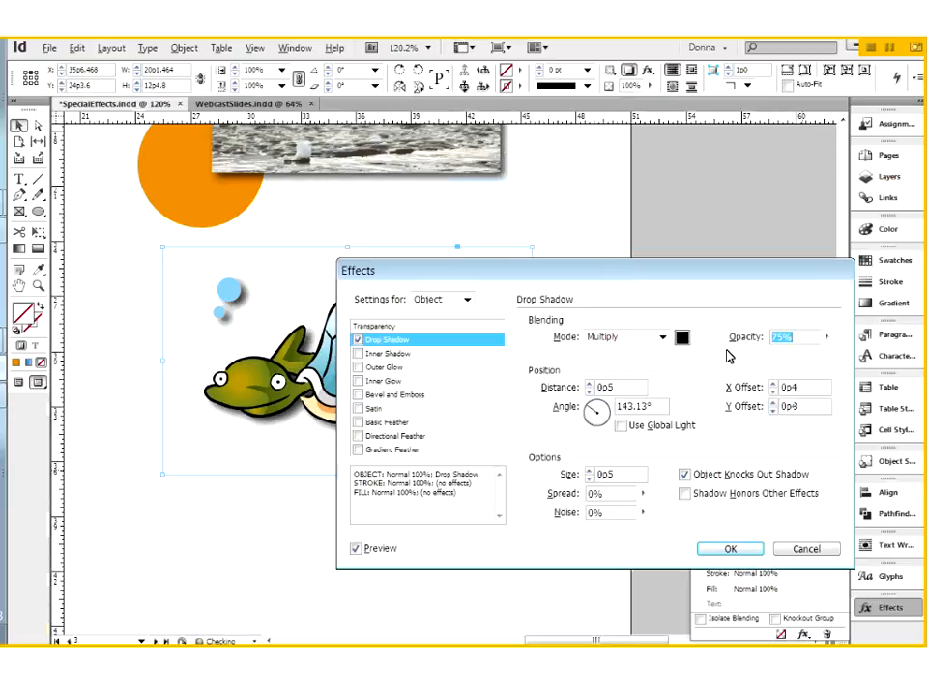
pyautogui.click(774, 403)
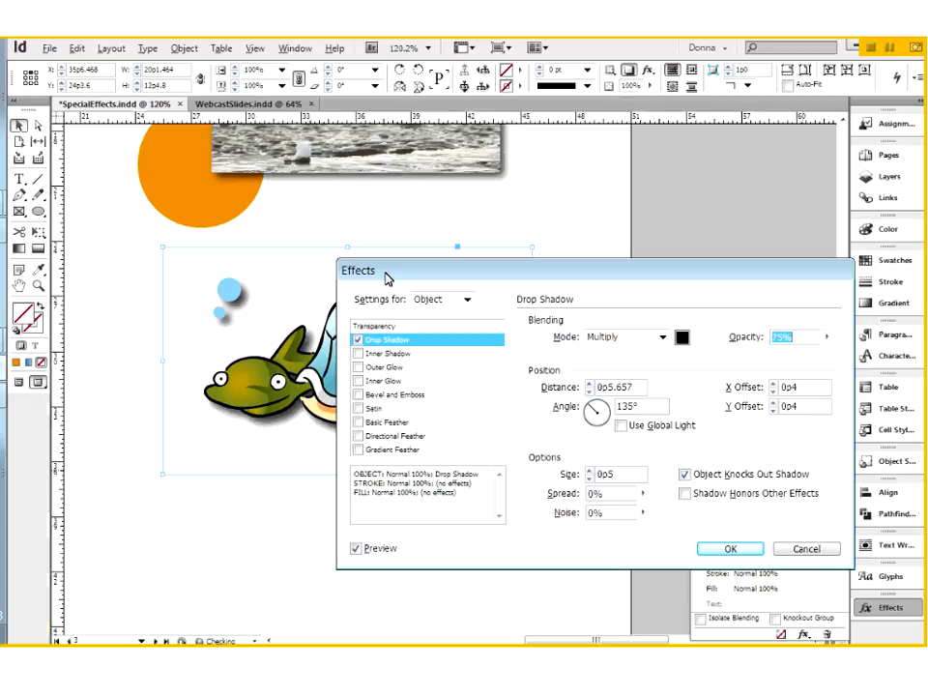
pyautogui.moveTo(387, 278); pyautogui.dragTo(617, 255)
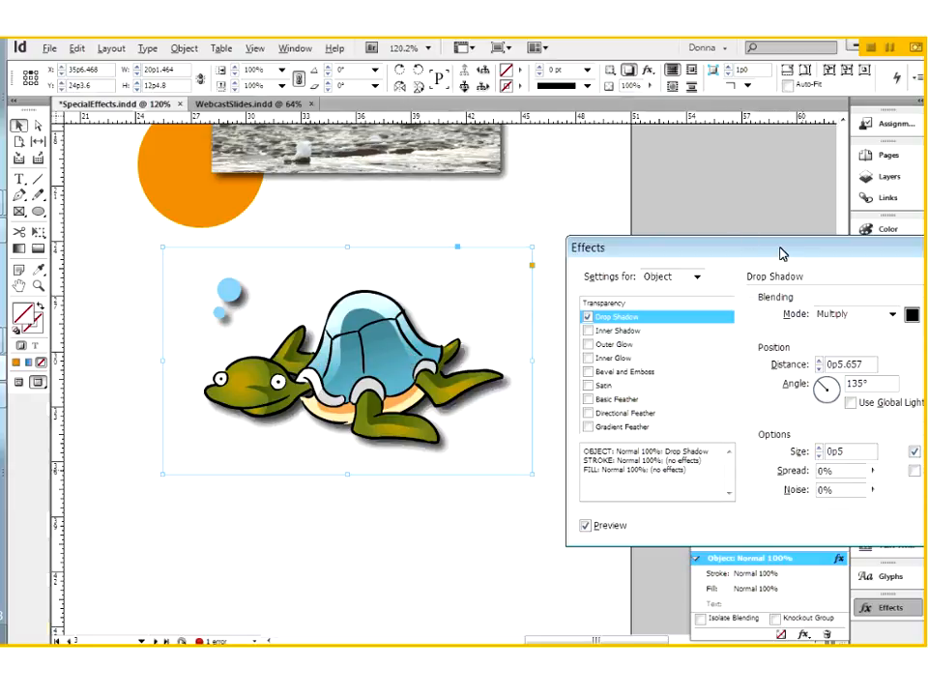
pyautogui.click(641, 327)
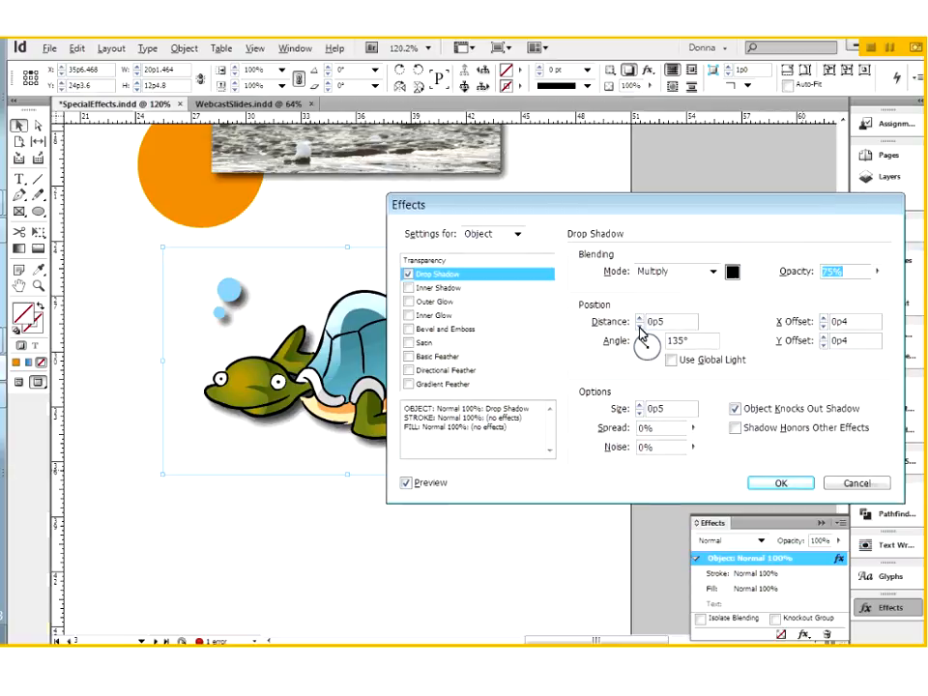
pyautogui.click(640, 326)
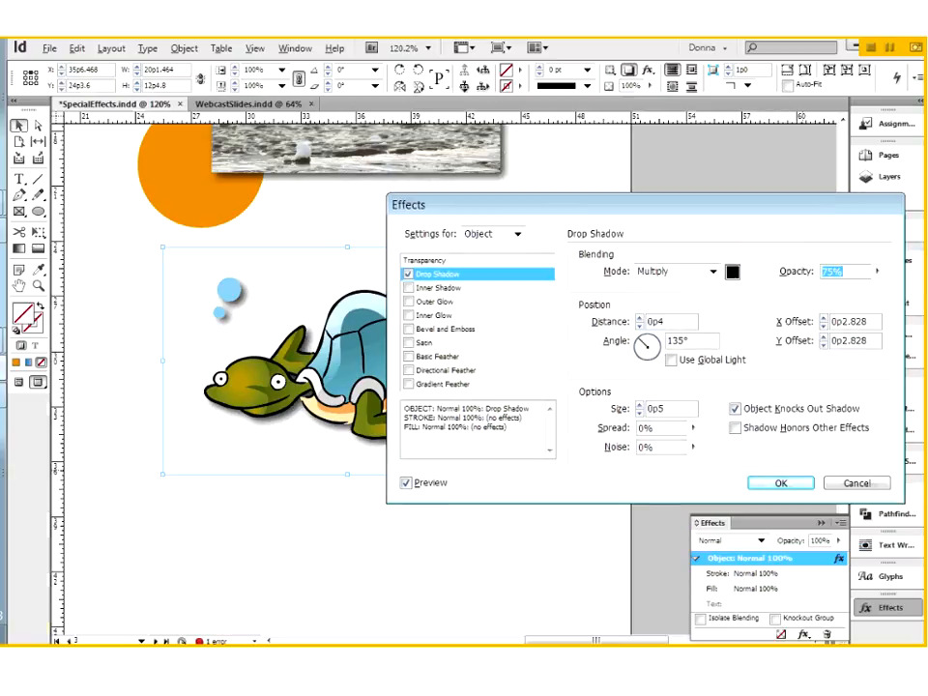
pyautogui.click(634, 447)
pyautogui.write('1')
pyautogui.press('Tab')
pyautogui.click(780, 483)
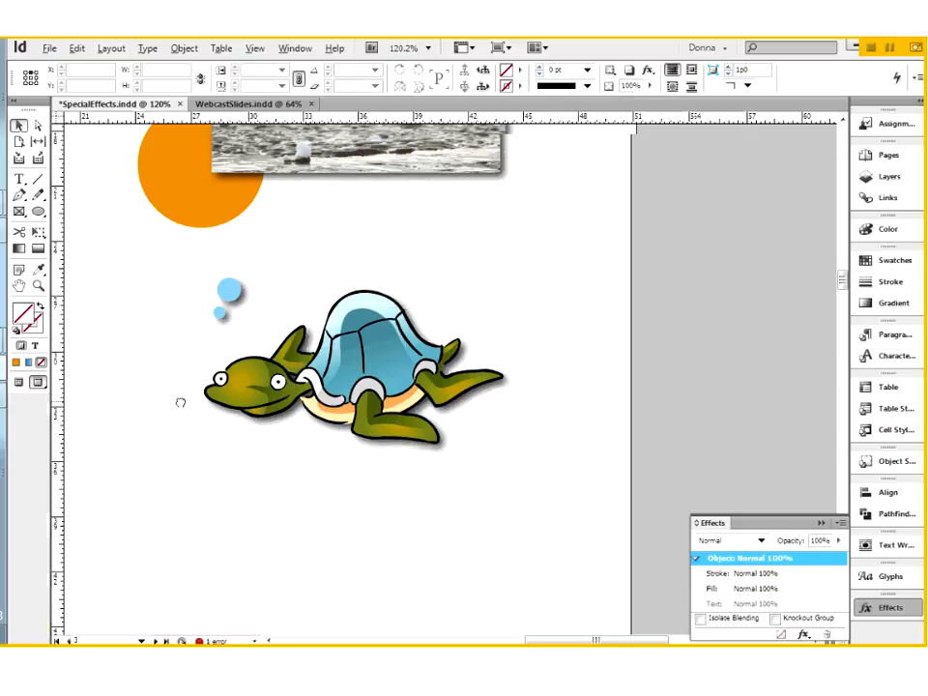
# Select the pears image and apply a drop shadow with a lowered Y offset (0p3).
pyautogui.moveTo(180, 402); pyautogui.dragTo(668, 421)
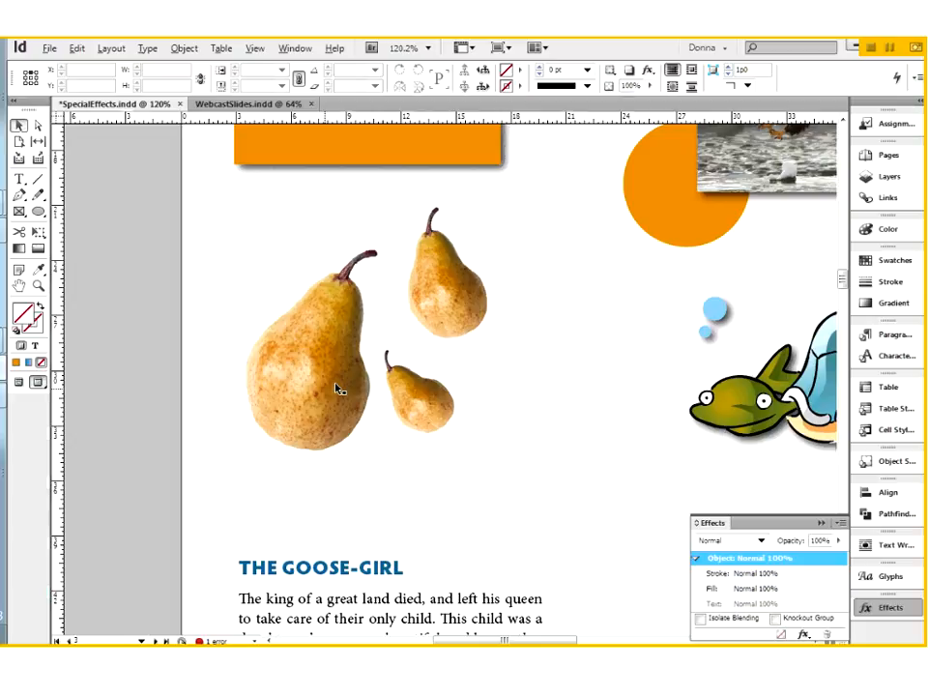
pyautogui.click(450, 329)
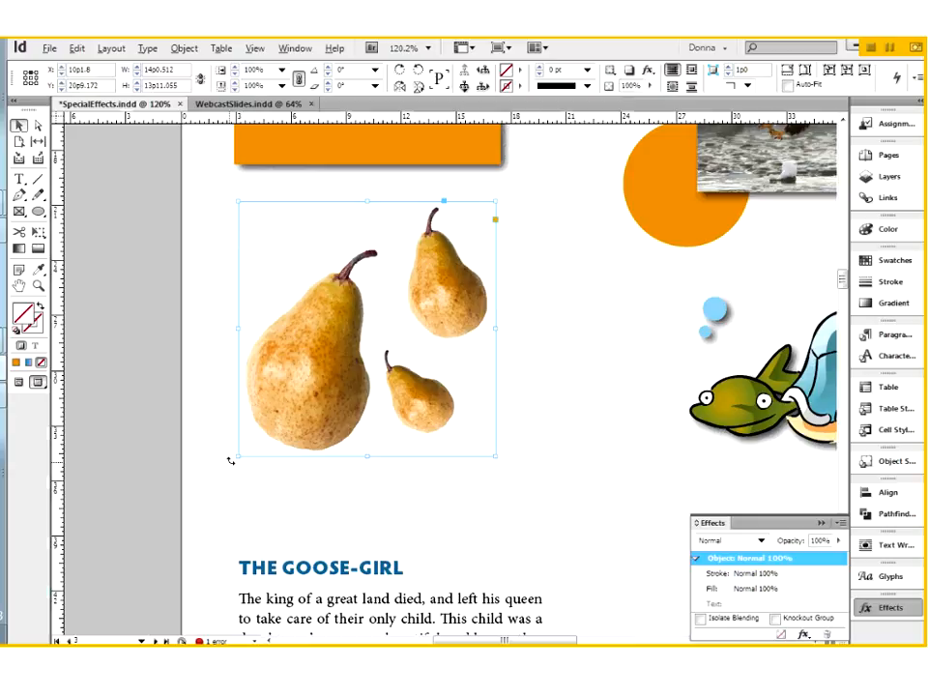
pyautogui.click(804, 636)
pyautogui.click(796, 472)
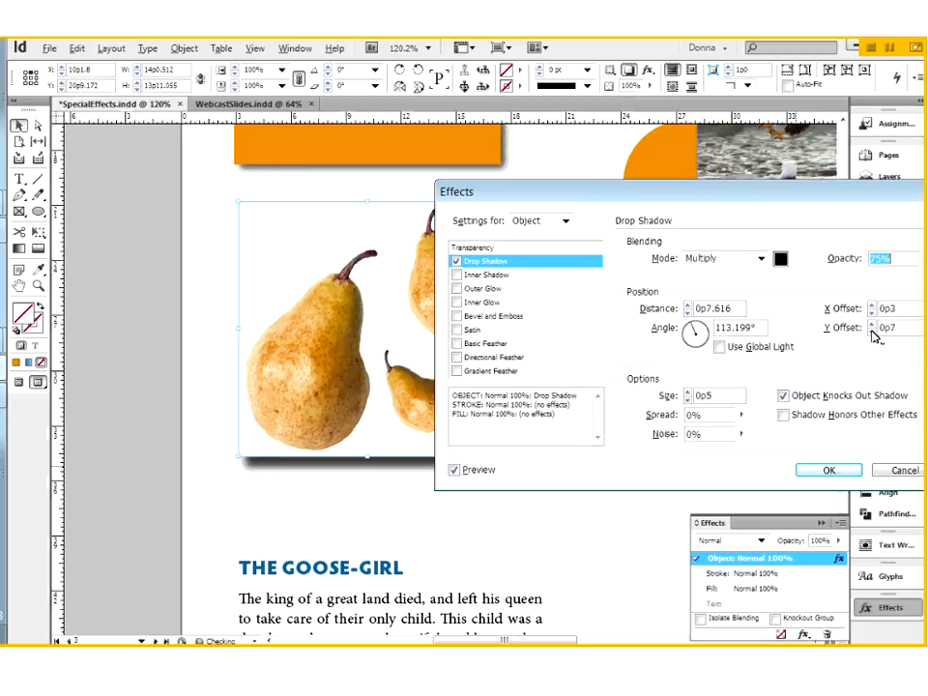
pyautogui.click(871, 331)
pyautogui.click(872, 331)
pyautogui.click(872, 331)
pyautogui.click(872, 331)
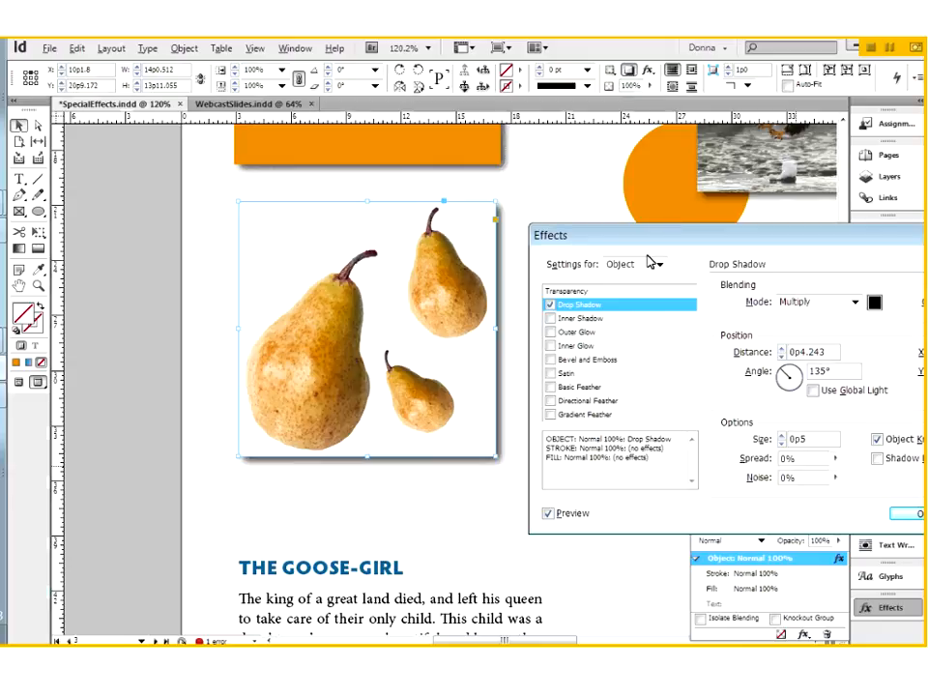
pyautogui.press('Return')
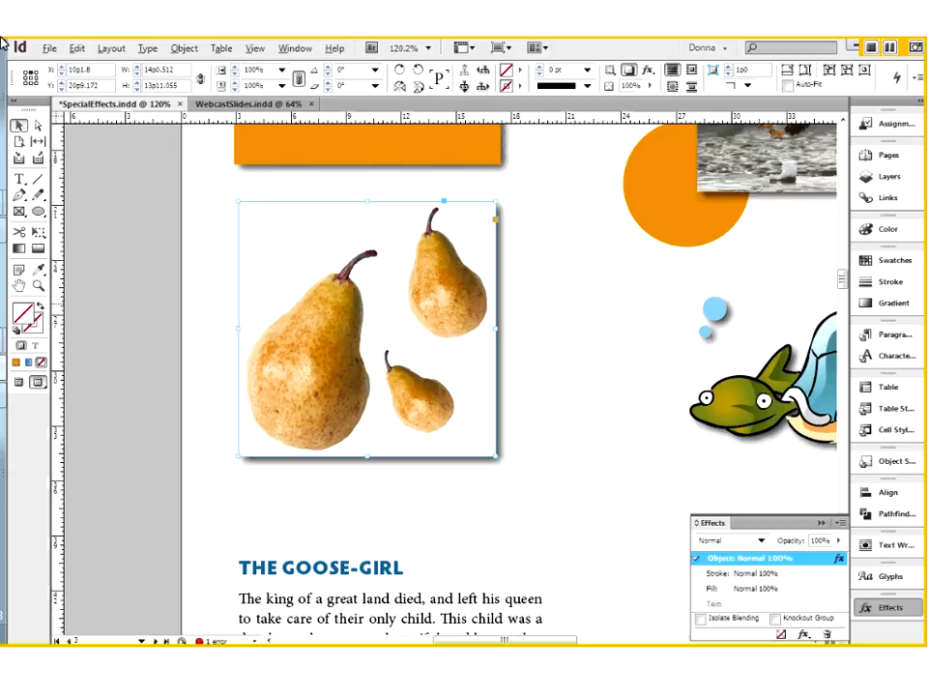
# Open the pears image's Clipping Path Options and set the type to Detect Edges.
pyautogui.click(187, 53)
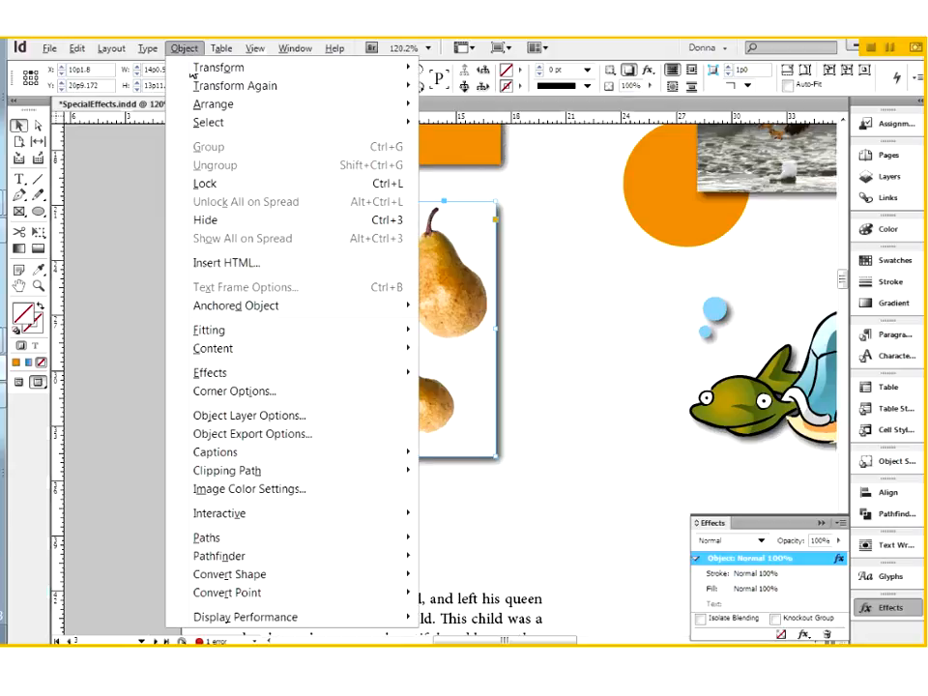
pyautogui.moveTo(408, 474)
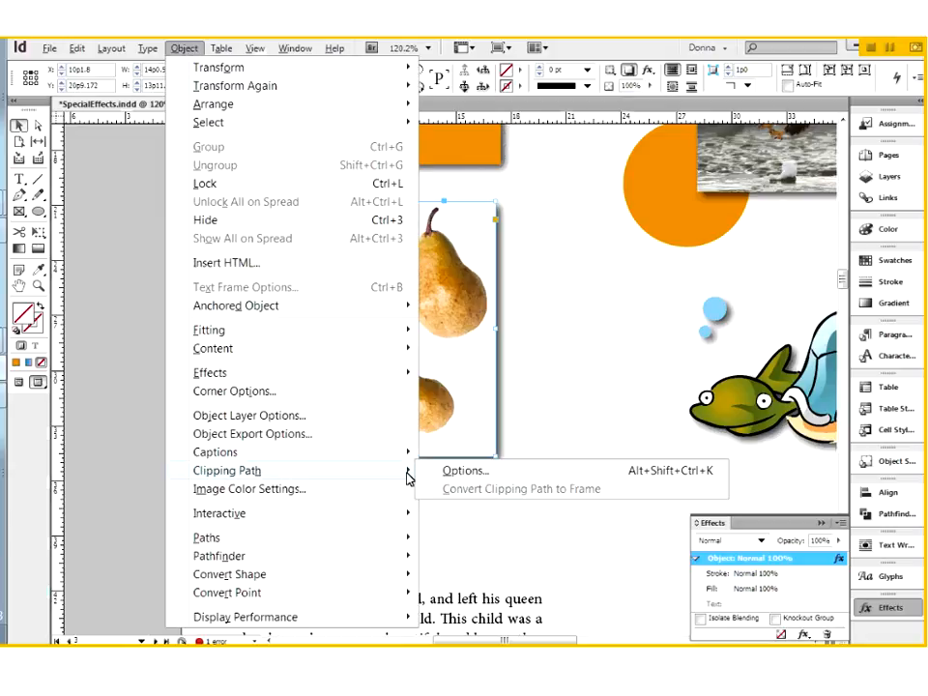
pyautogui.click(454, 471)
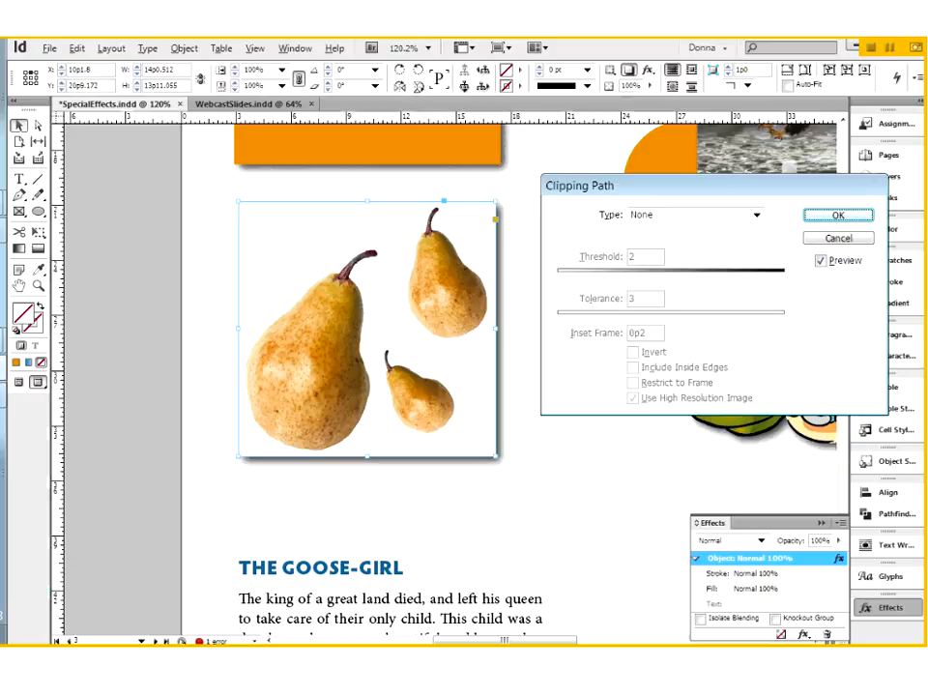
pyautogui.click(757, 215)
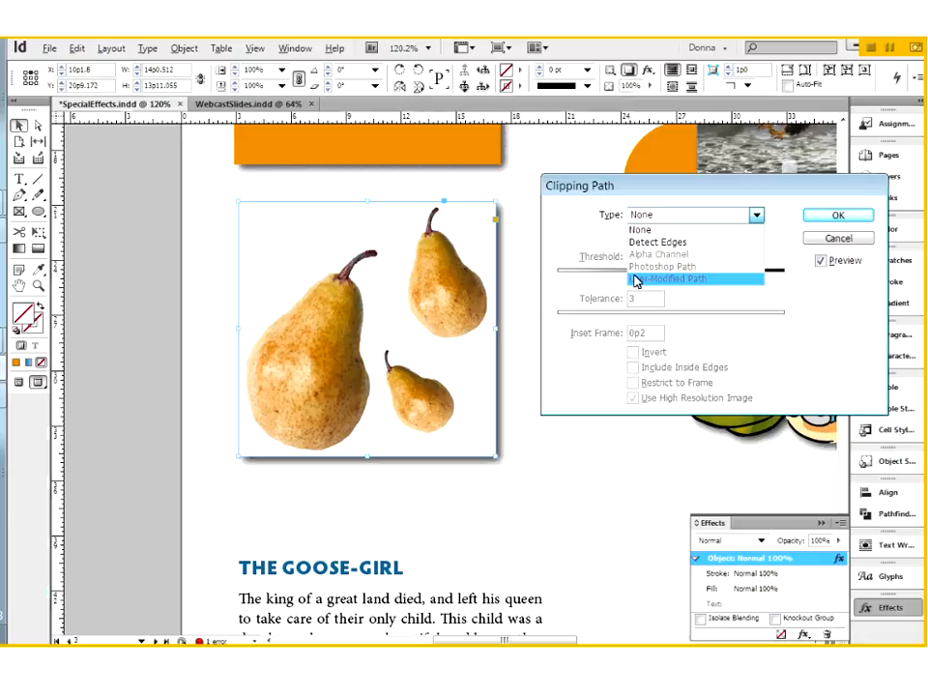
pyautogui.click(715, 246)
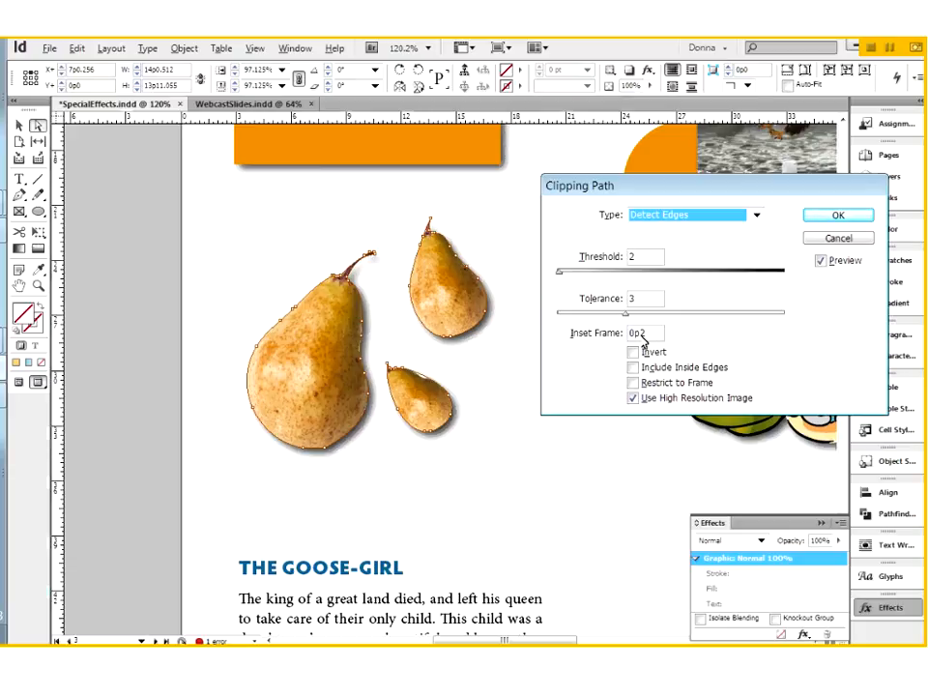
# Set the clipping path Tolerance to 4.
pyautogui.click(626, 300)
pyautogui.write('4')
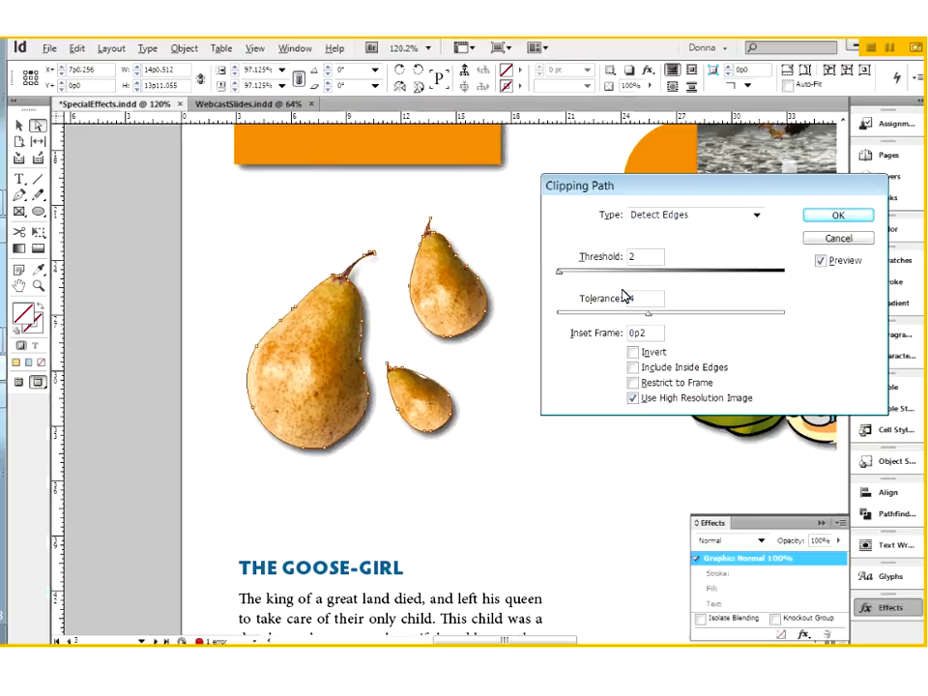
pyautogui.press('Up')
pyautogui.press('Up')
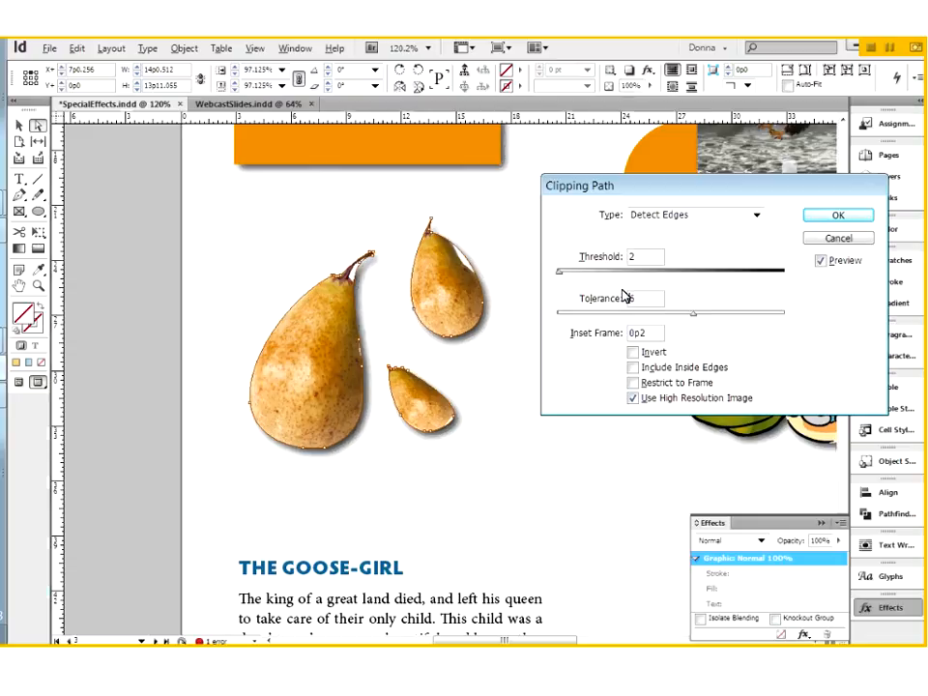
pyautogui.press('Down')
pyautogui.press('Down')
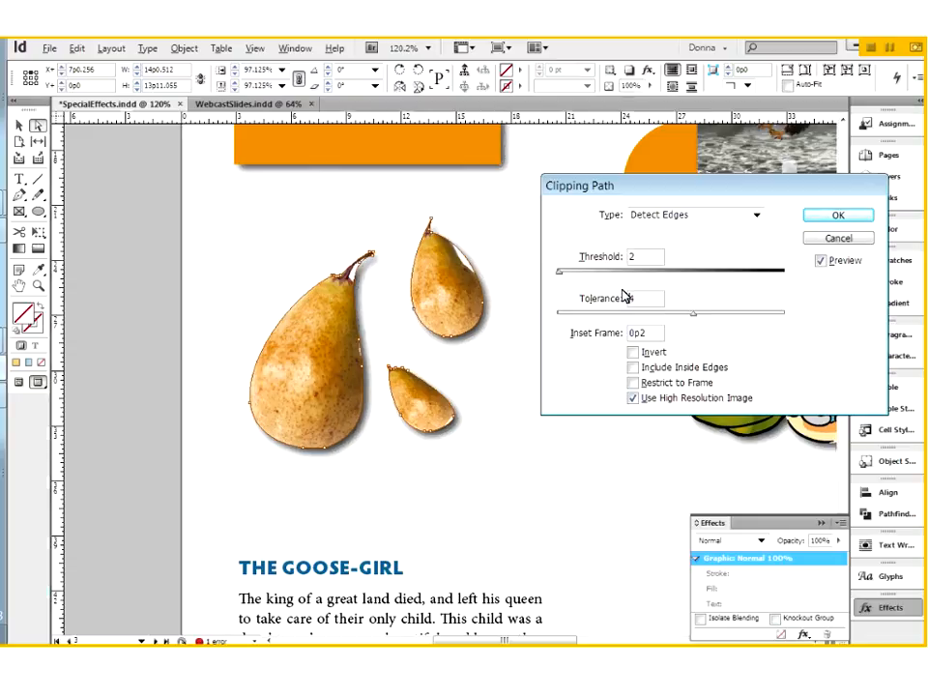
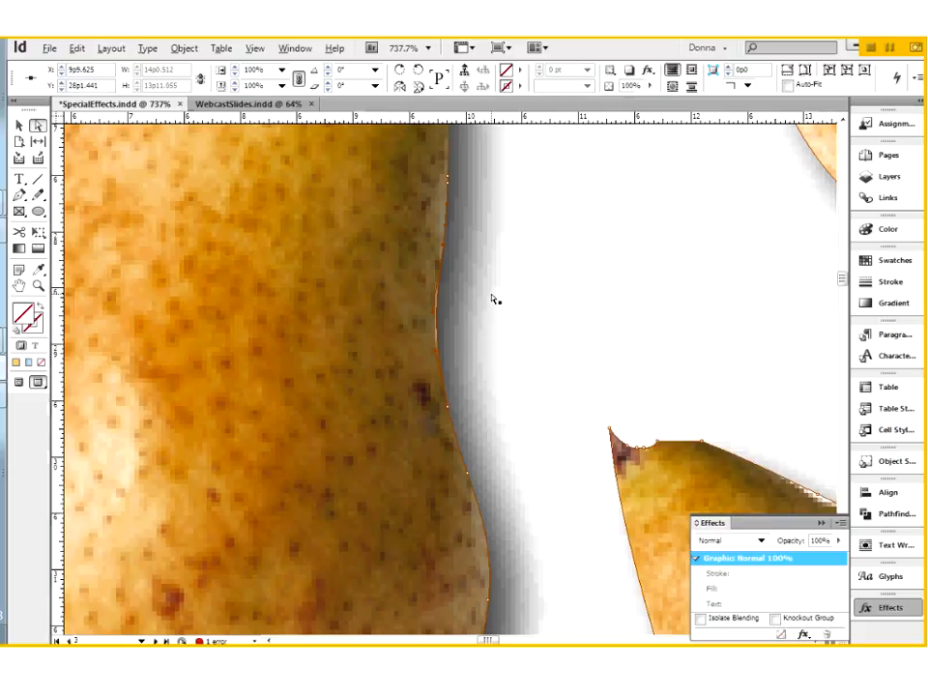
# Zoom out to show all three shadowed pears, then deselect them.
pyautogui.hotkey('ctrl', '2')
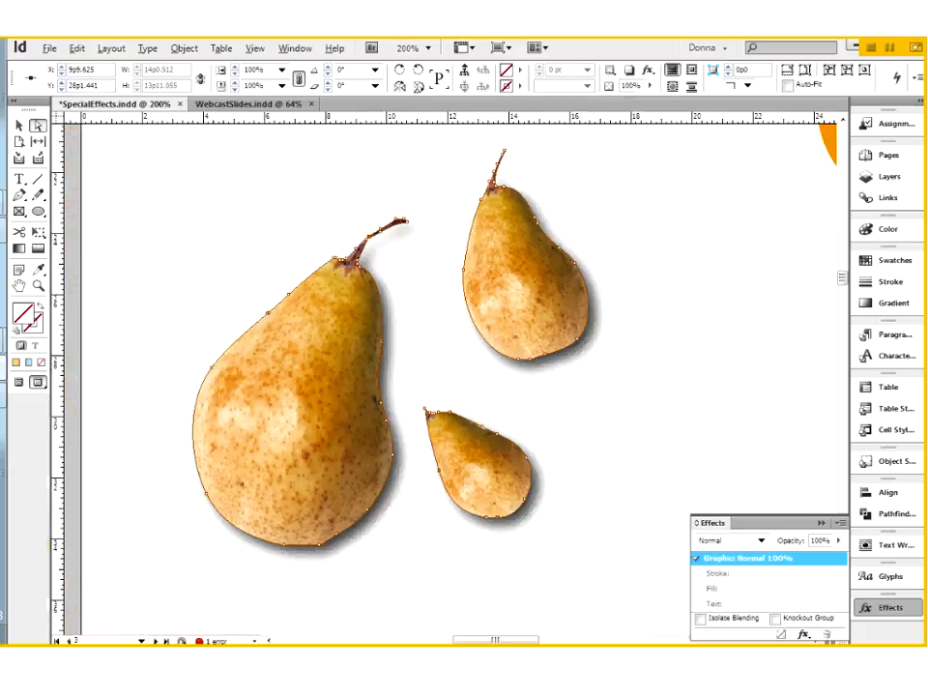
pyautogui.click(629, 599)
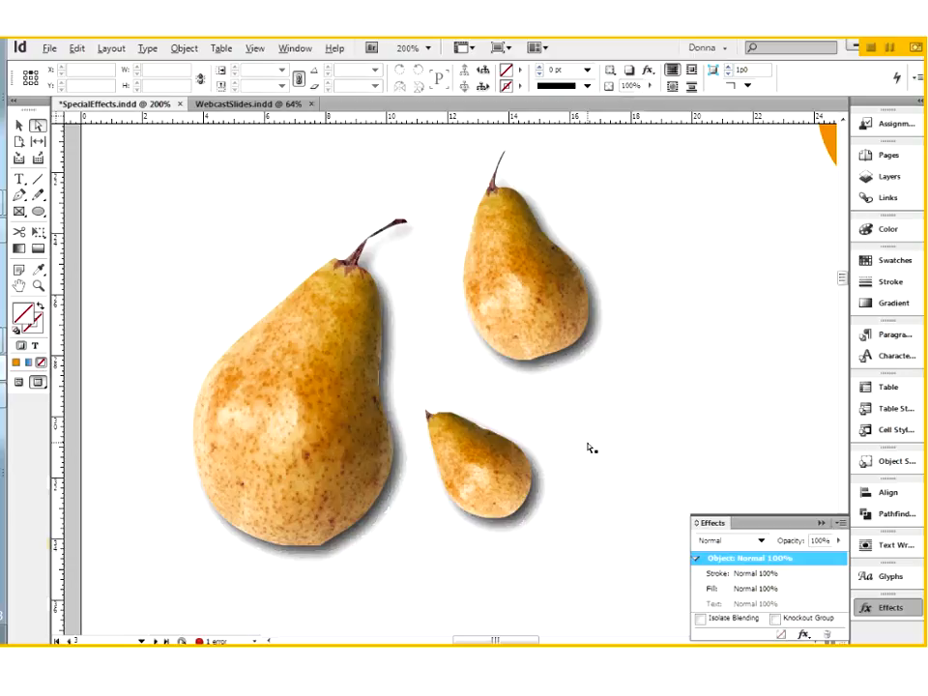
# Zoom out with Ctrl+minus to bring the Goose-Girl story frame into view.
pyautogui.hotkey('ctrl', '-')
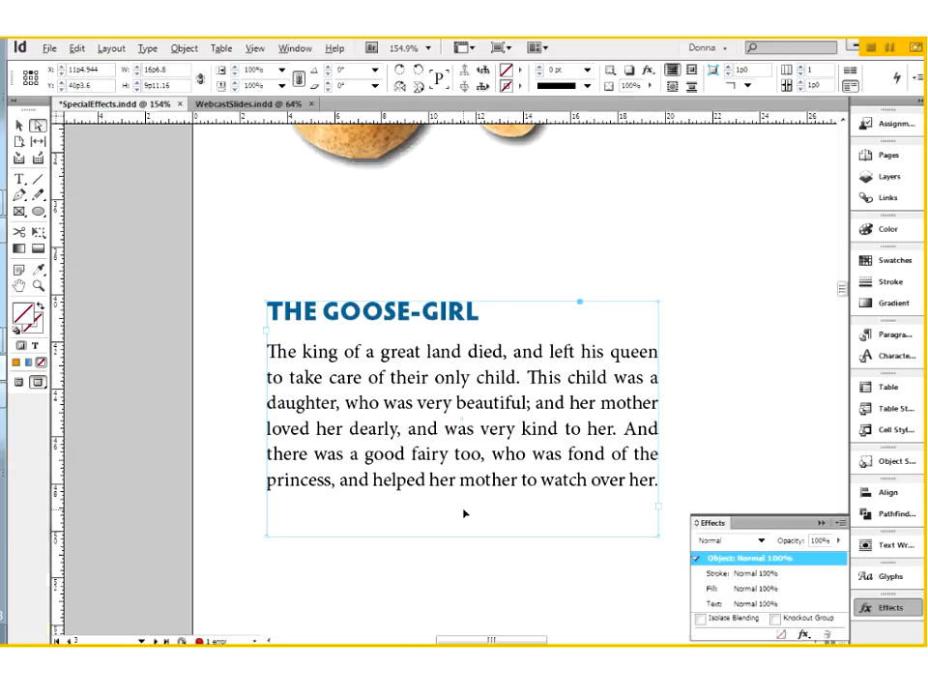
# Add a drop shadow to the Goose-Girl text frame with 0p2 distance and 0p3 size.
pyautogui.click(804, 635)
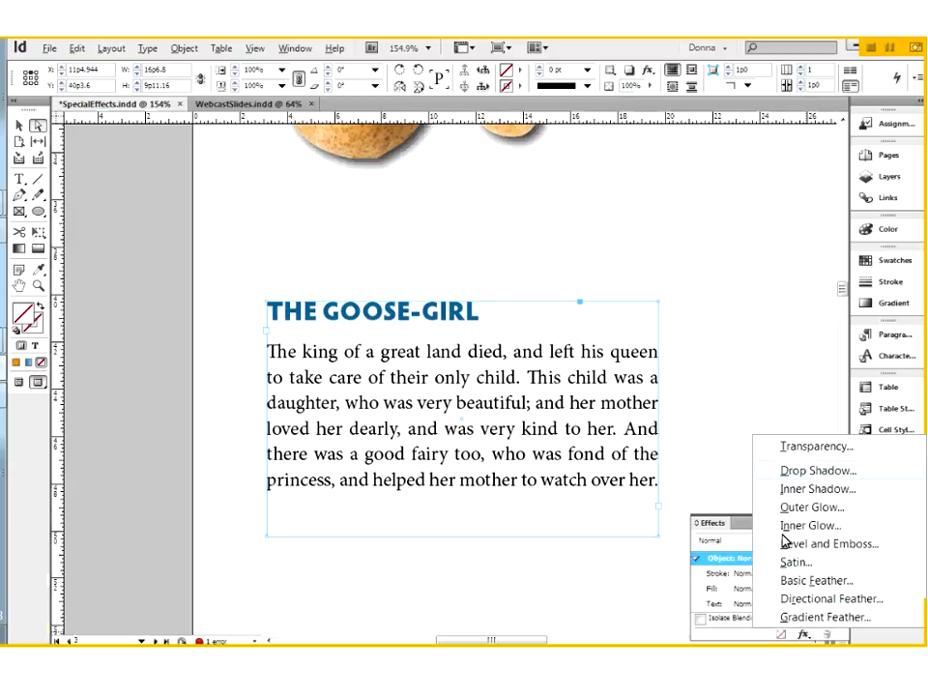
pyautogui.click(817, 470)
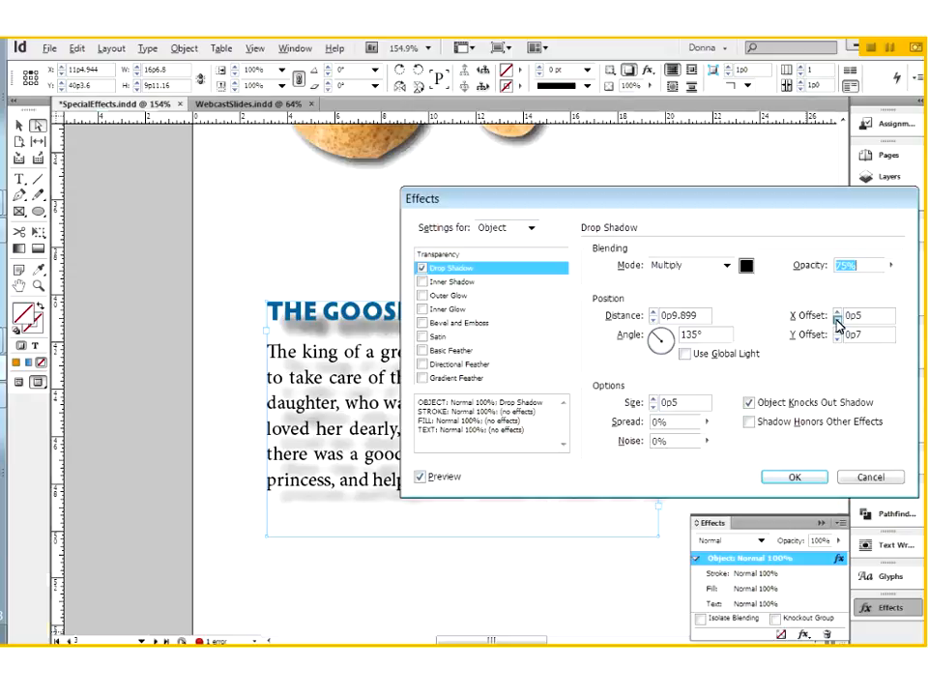
pyautogui.click(837, 321)
pyautogui.click(837, 339)
pyautogui.click(653, 320)
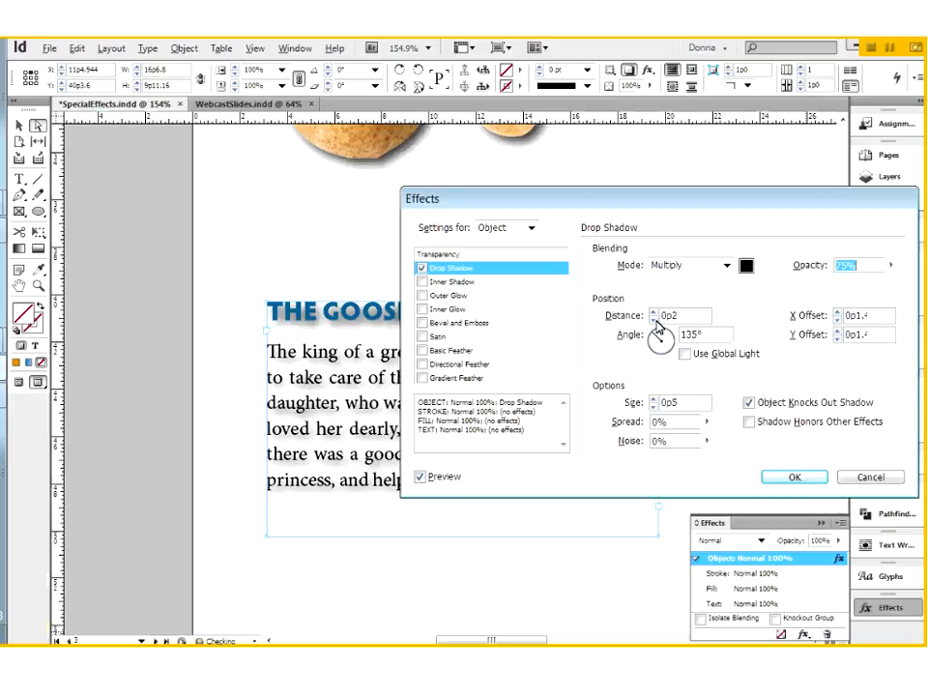
pyautogui.click(653, 406)
pyautogui.click(654, 406)
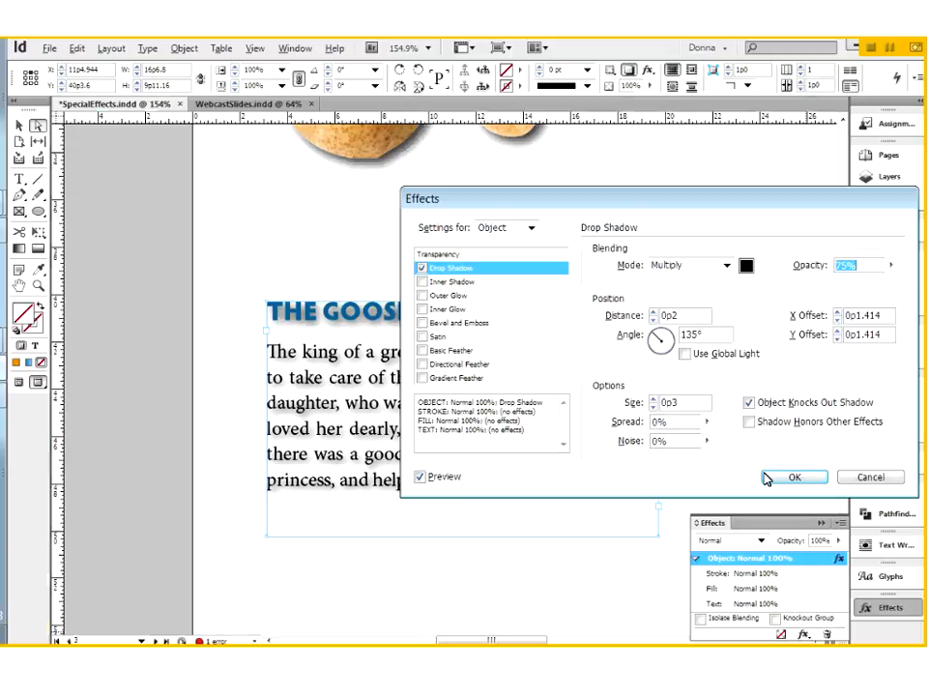
pyautogui.click(768, 478)
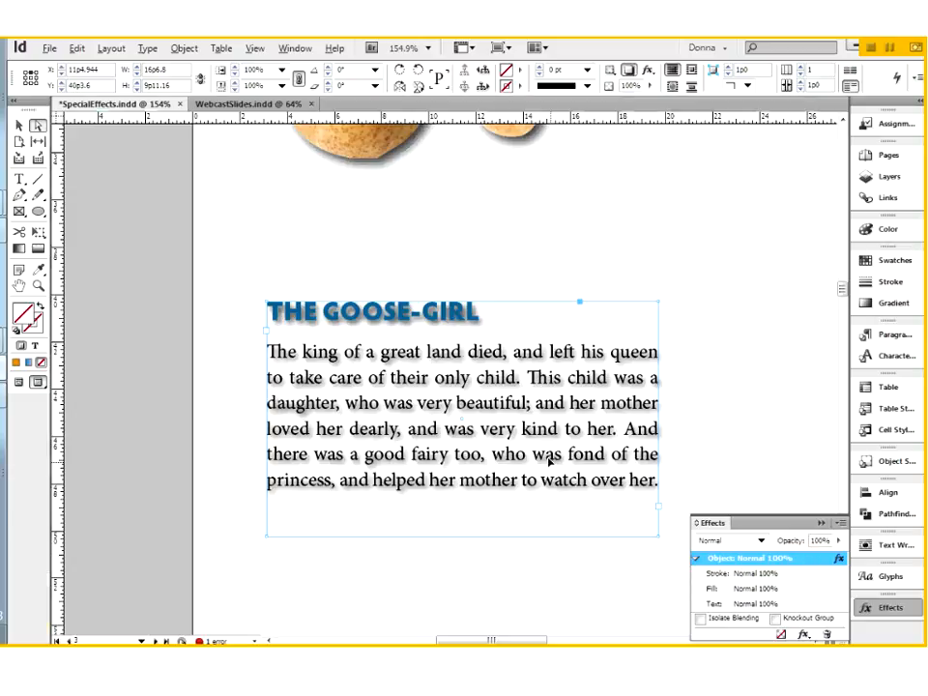
# Clear all effects from the Goose-Girl text frame and switch to the Type tool.
pyautogui.click(841, 524)
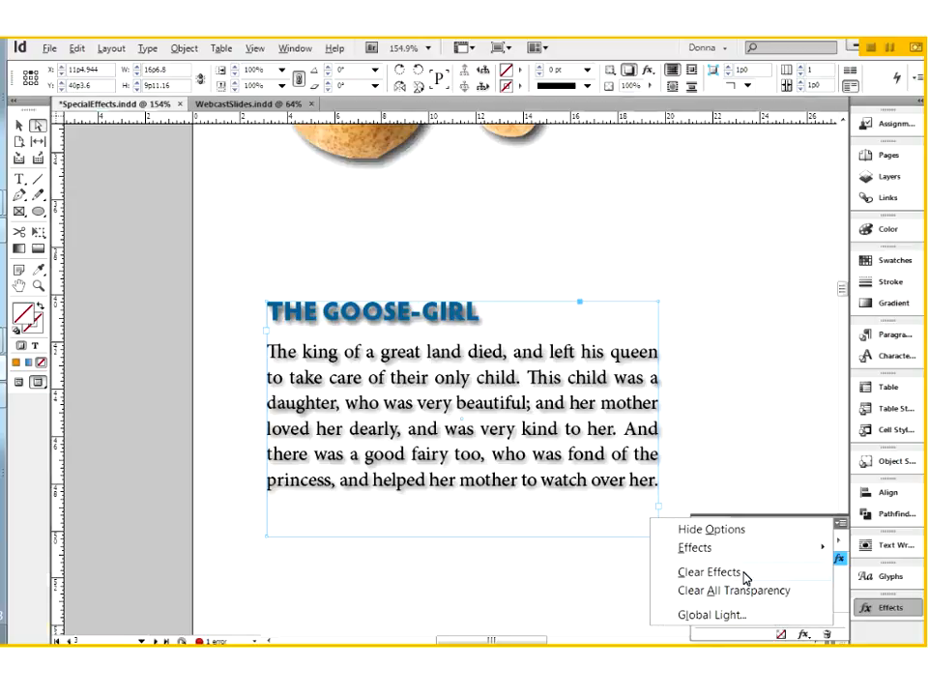
pyautogui.click(517, 352)
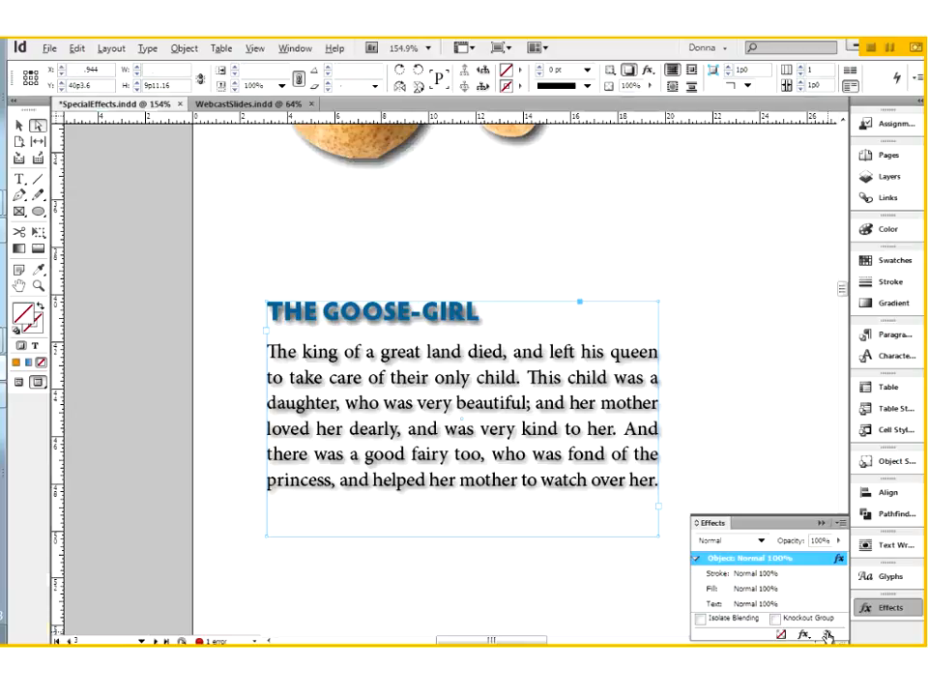
pyautogui.click(827, 636)
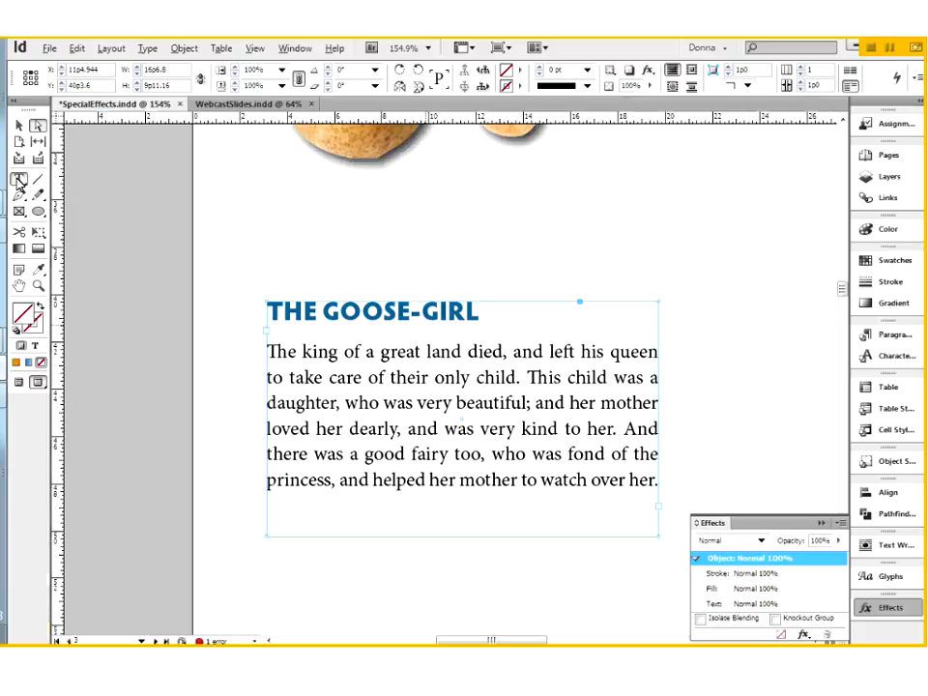
pyautogui.press('t')
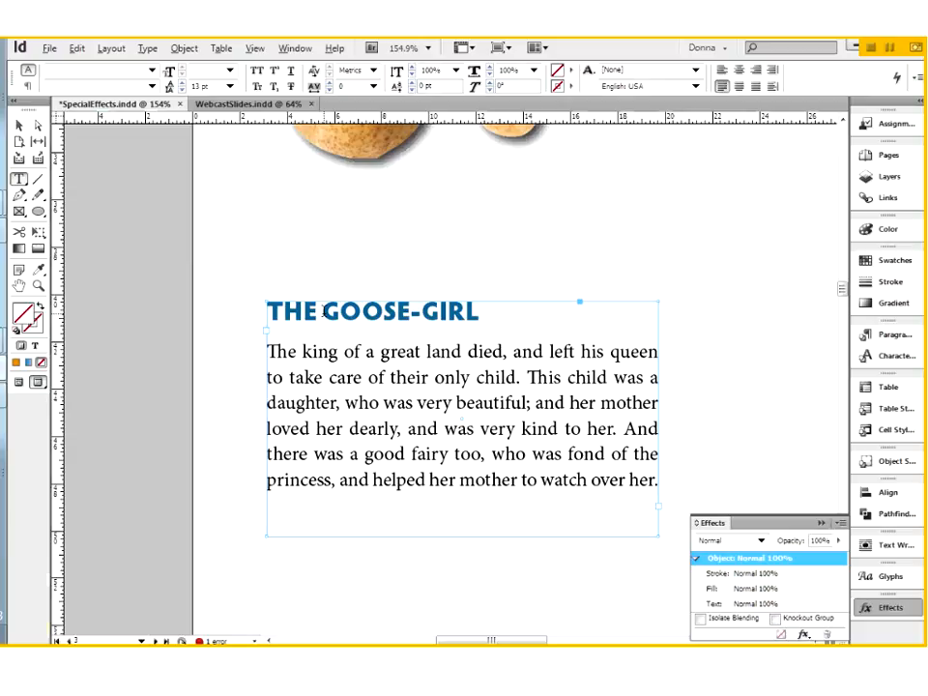
# Select the word GOOSE in the heading and convert it to outlines.
pyautogui.click(323, 311)
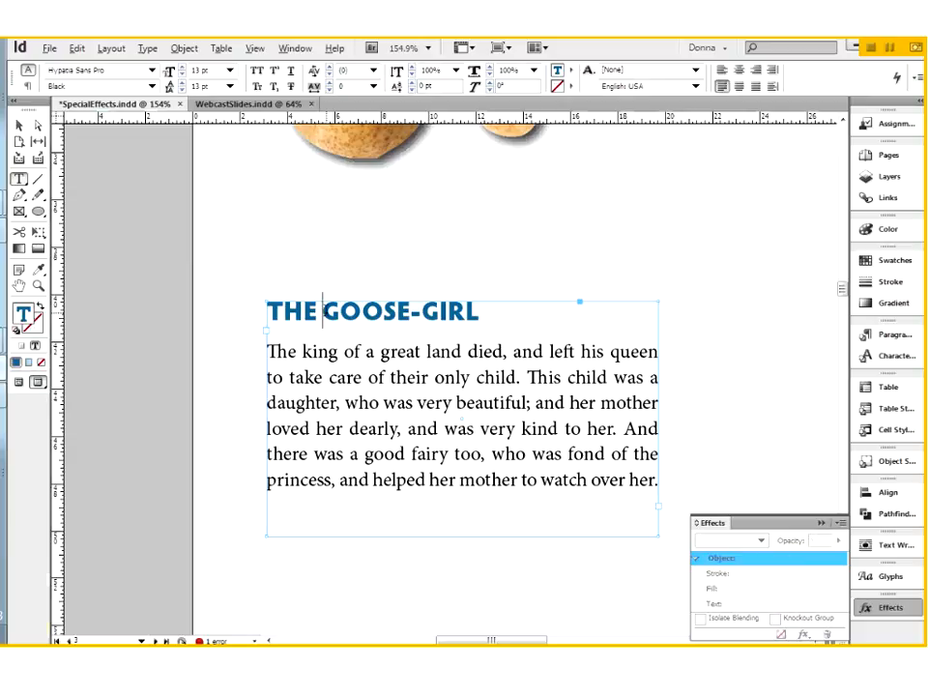
pyautogui.moveTo(323, 311); pyautogui.dragTo(411, 312)
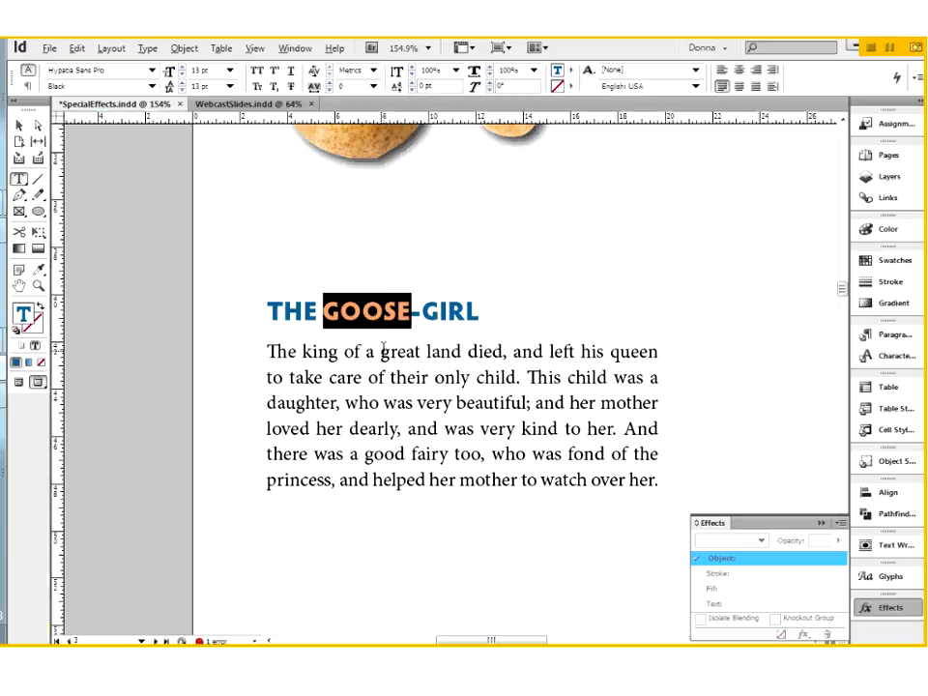
pyautogui.click(148, 49)
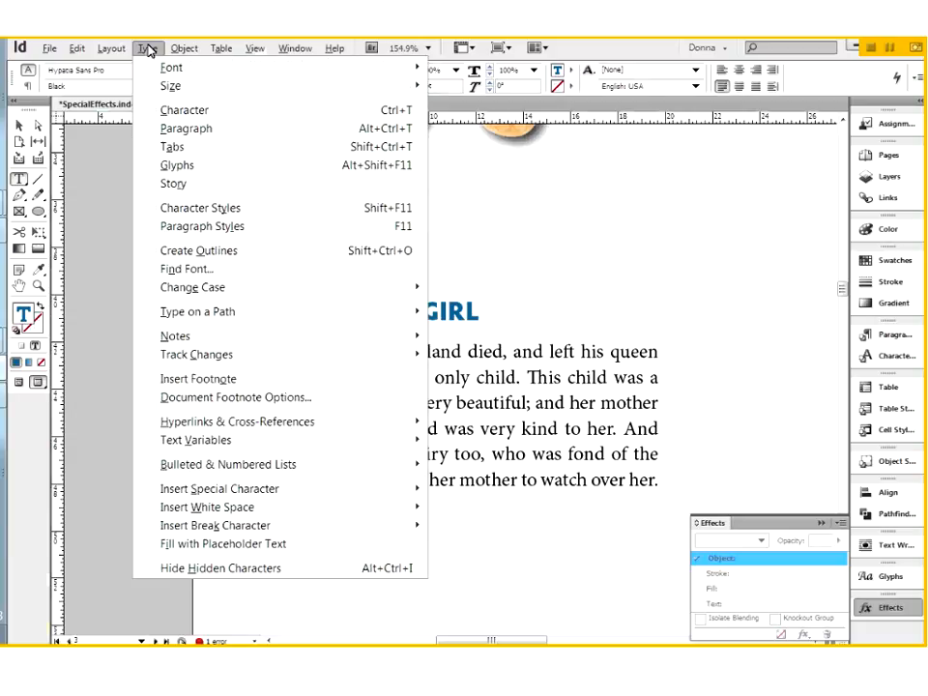
pyautogui.click(175, 251)
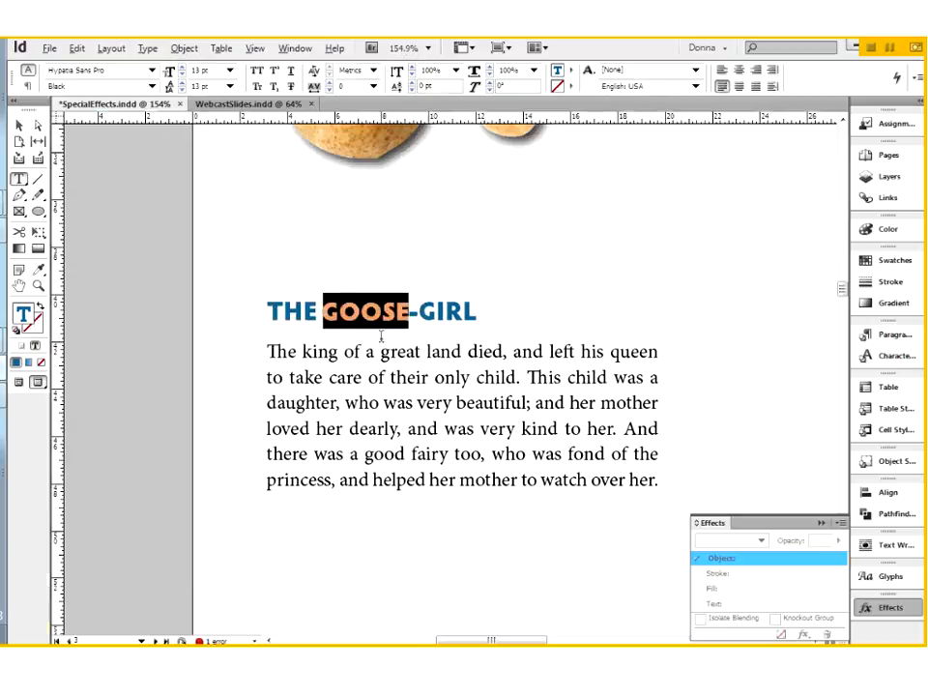
# Return to Normal screen mode and marquee-select the heading objects with the Selection tool.
pyautogui.click(440, 322)
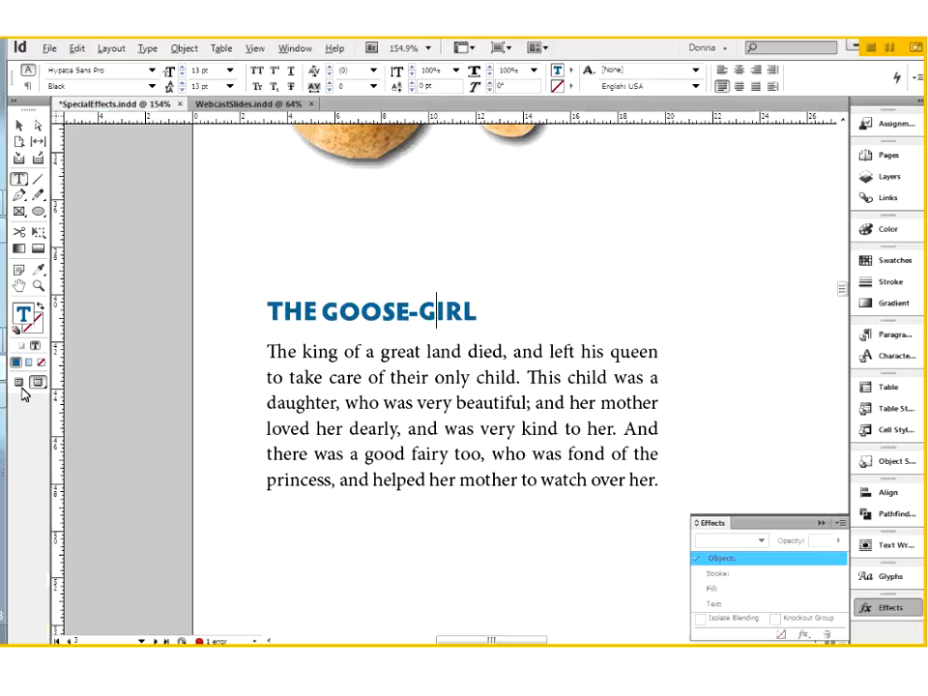
pyautogui.click(19, 382)
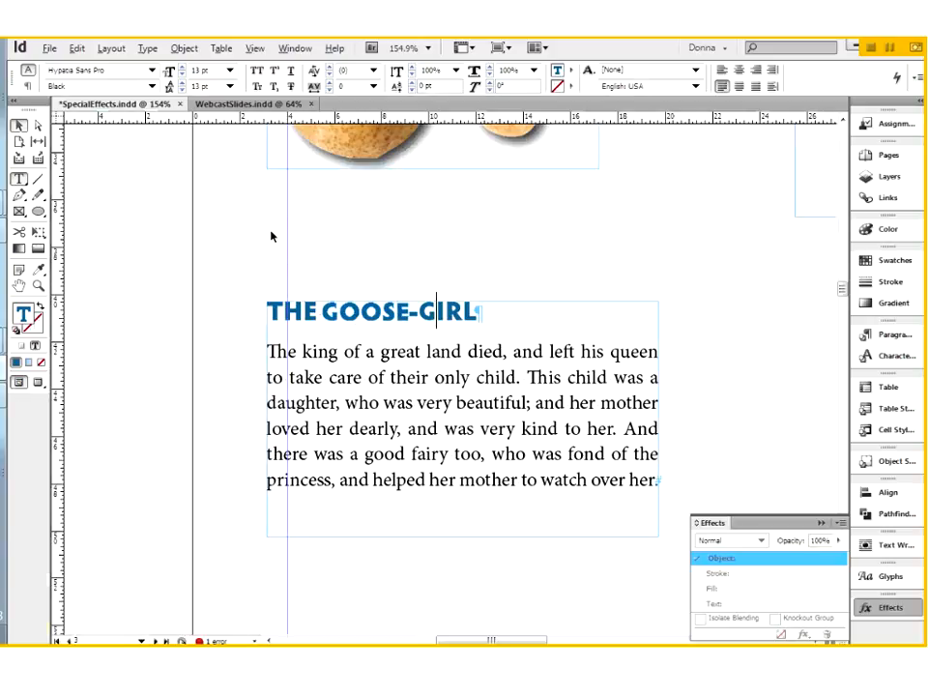
pyautogui.press('Escape')
pyautogui.moveTo(244, 275); pyautogui.dragTo(494, 359)
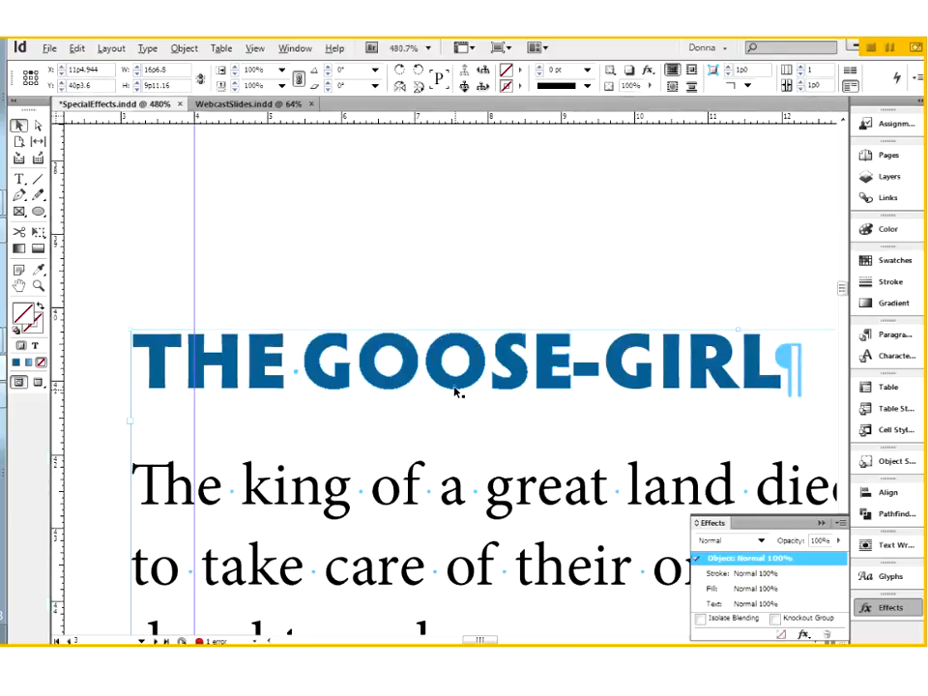
# Select the outlined GOOSE object in the heading as a whole.
pyautogui.click(456, 390)
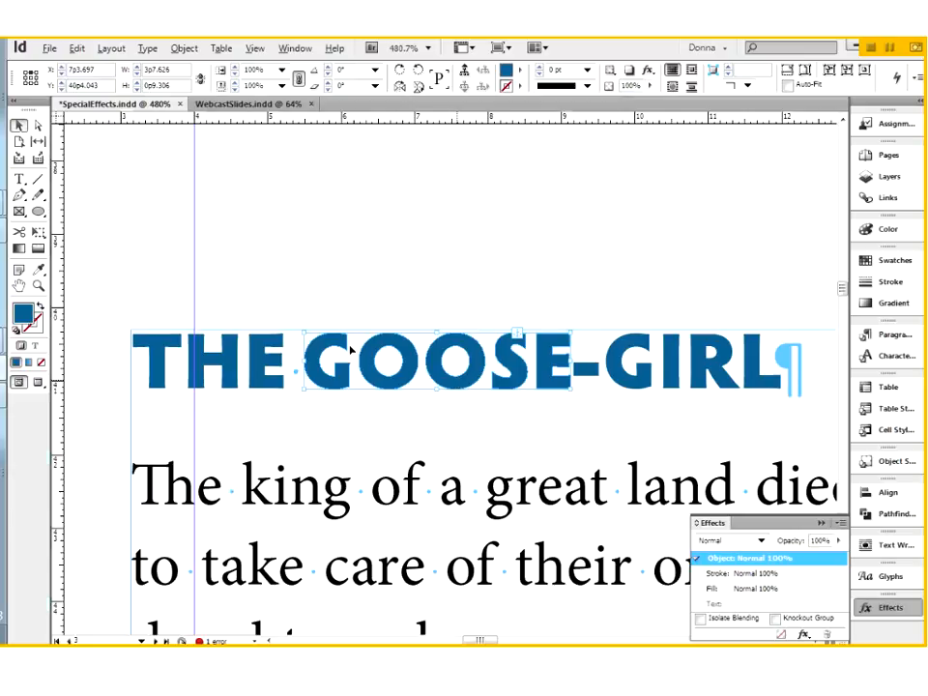
pyautogui.click(37, 125)
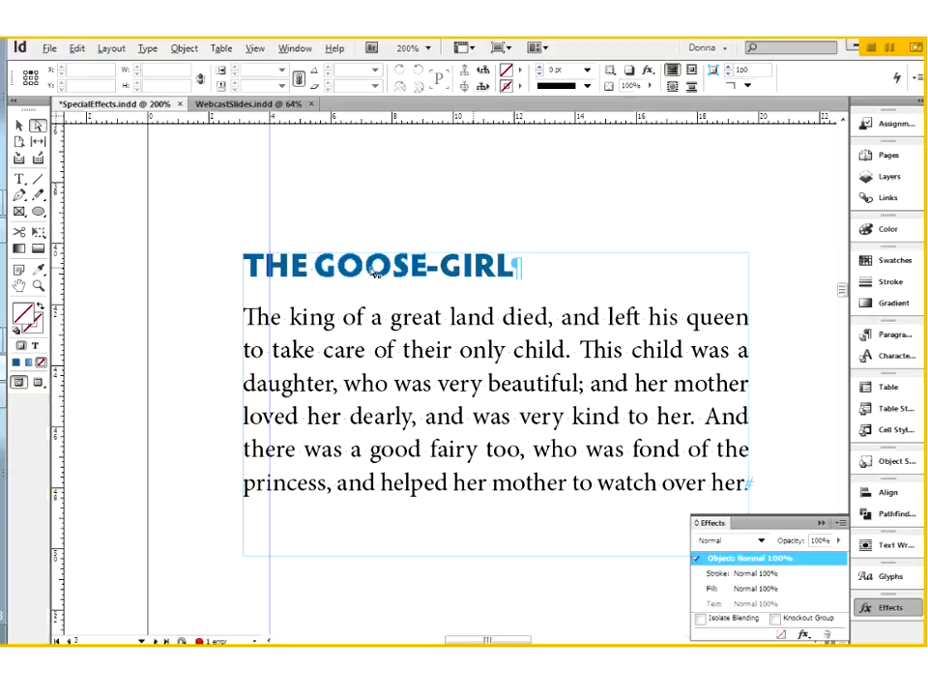
pyautogui.click(372, 269)
pyautogui.click(19, 127)
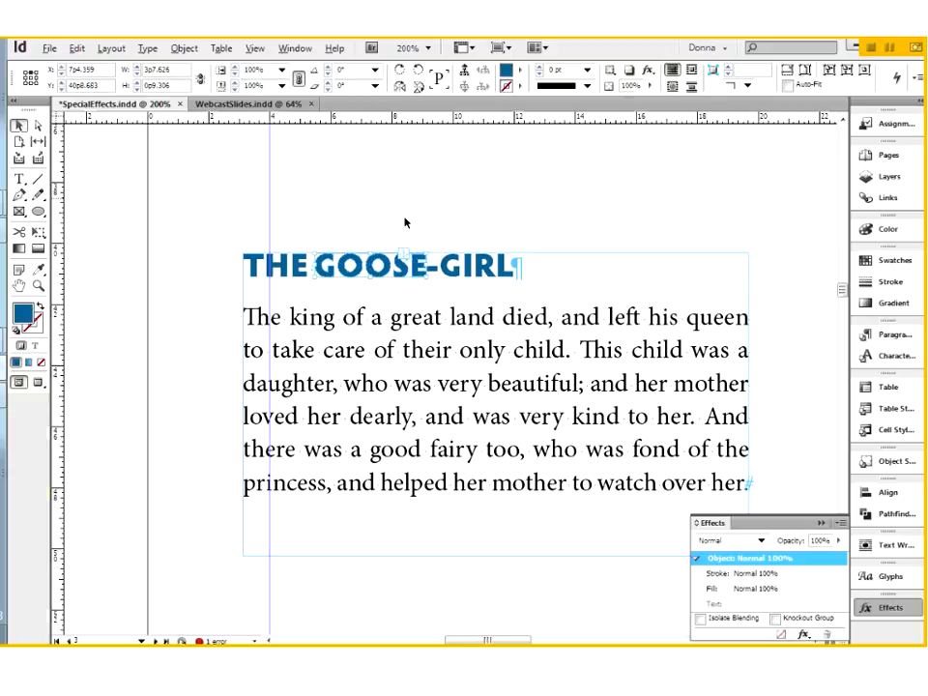
pyautogui.click(405, 223)
pyautogui.click(406, 264)
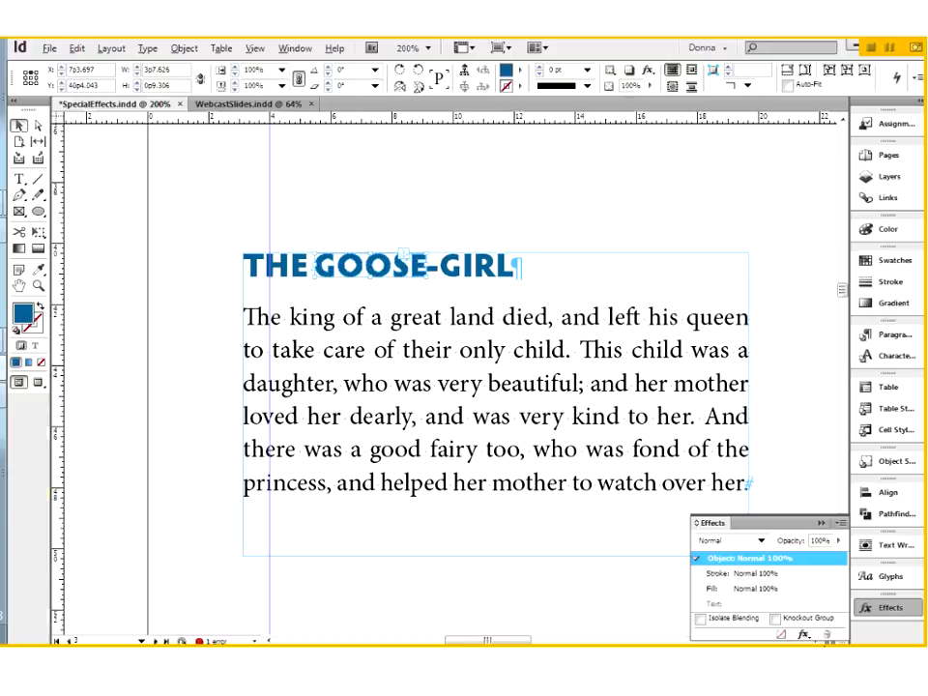
# Give GOOSE a drop shadow with X and Y offsets of 0p2 and size 0p2.
pyautogui.click(804, 635)
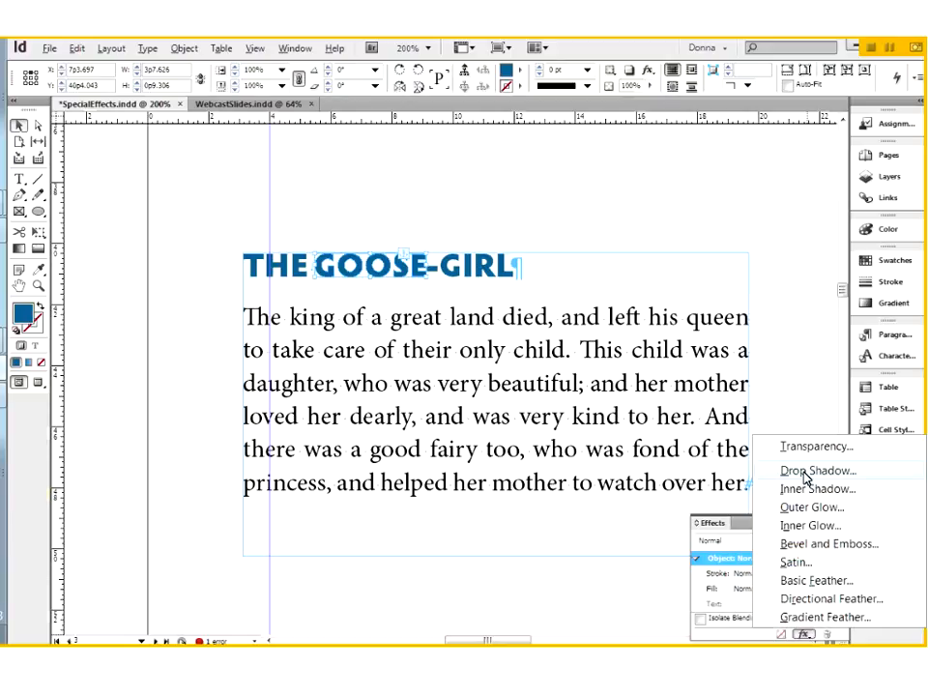
pyautogui.click(805, 477)
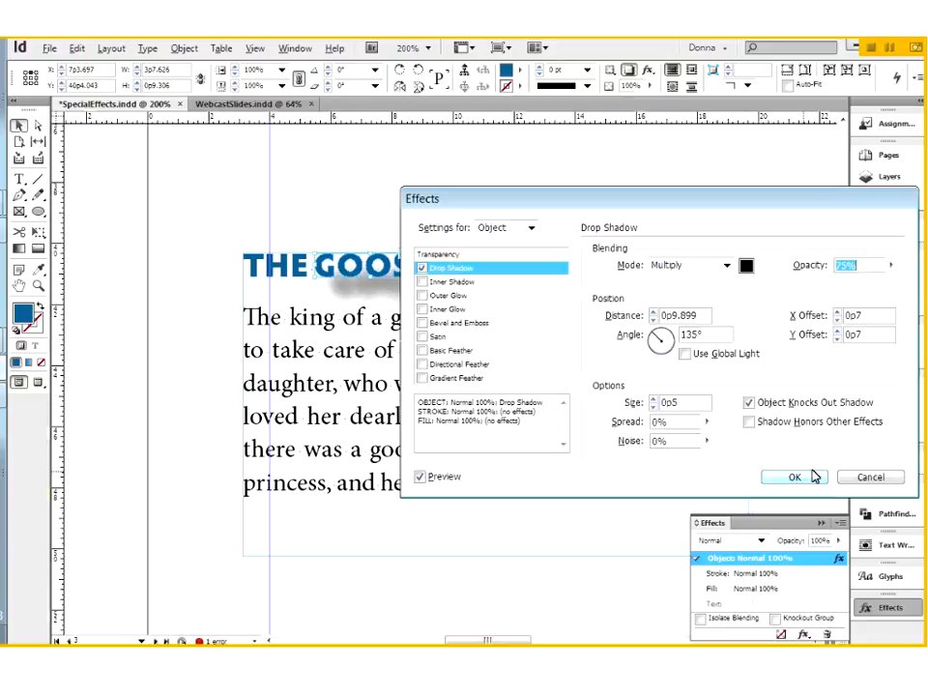
pyautogui.click(824, 317)
pyautogui.write('0p2')
pyautogui.press('Tab')
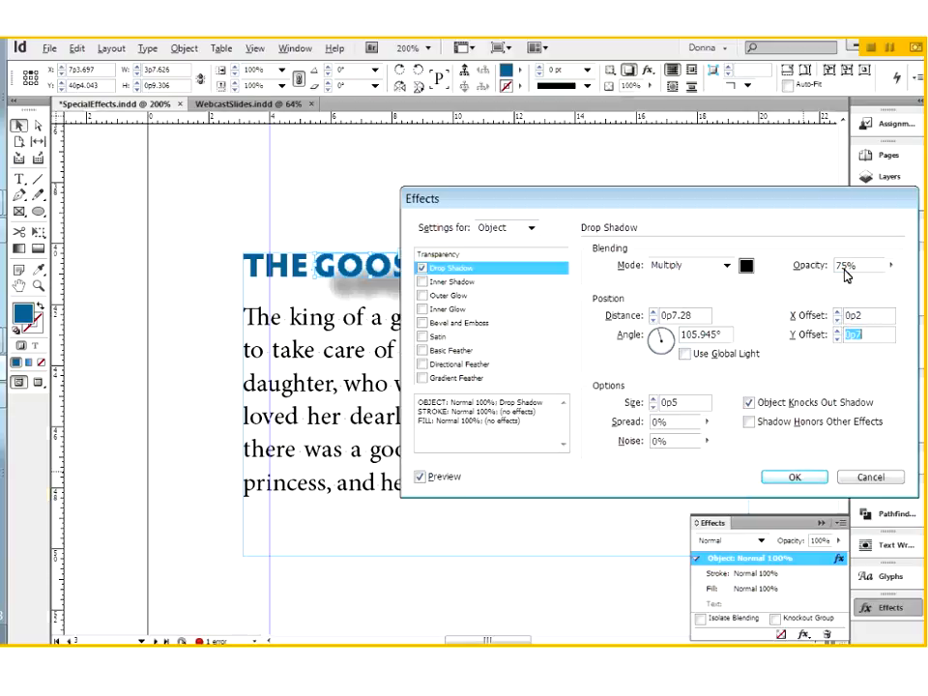
pyautogui.write('0p2')
pyautogui.press('Tab')
pyautogui.write('0p3')
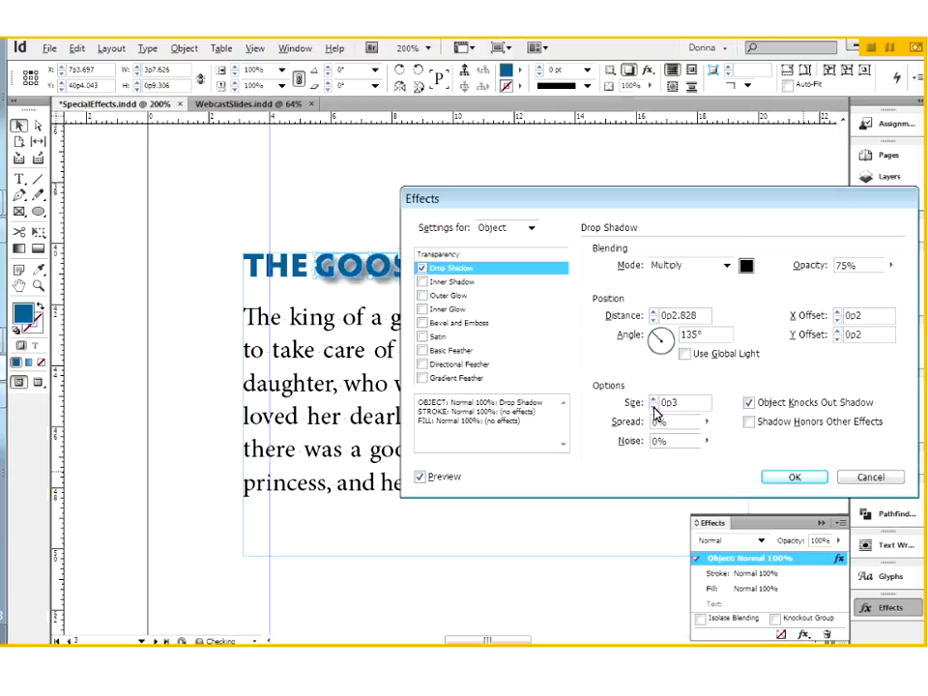
pyautogui.click(653, 407)
pyautogui.click(812, 476)
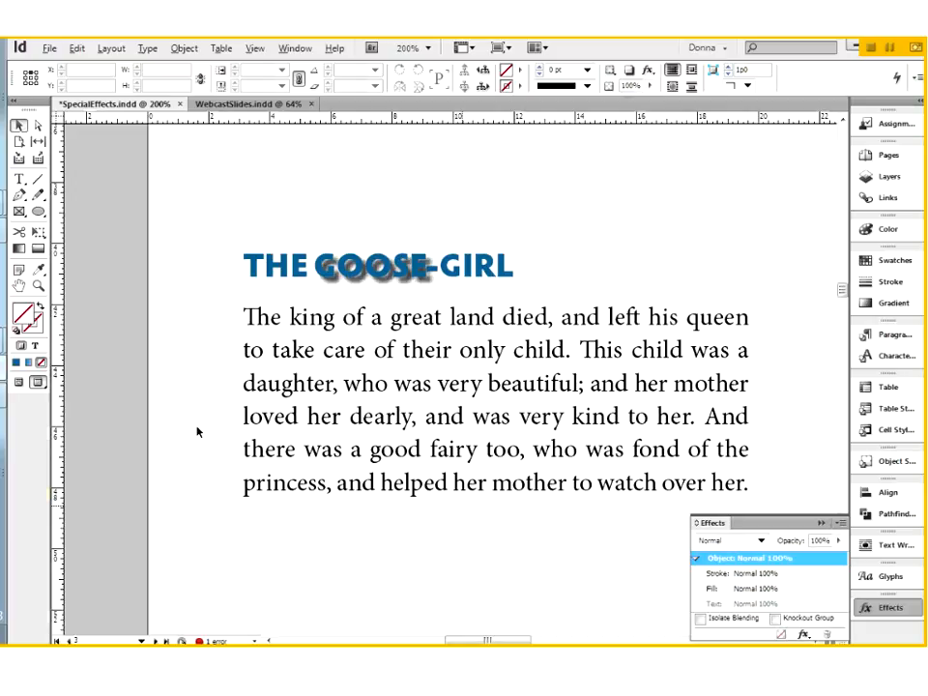
# Fit the Drop Shadow page in the window to review it, then pan to the Bevel & Emboss page.
pyautogui.click(19, 180)
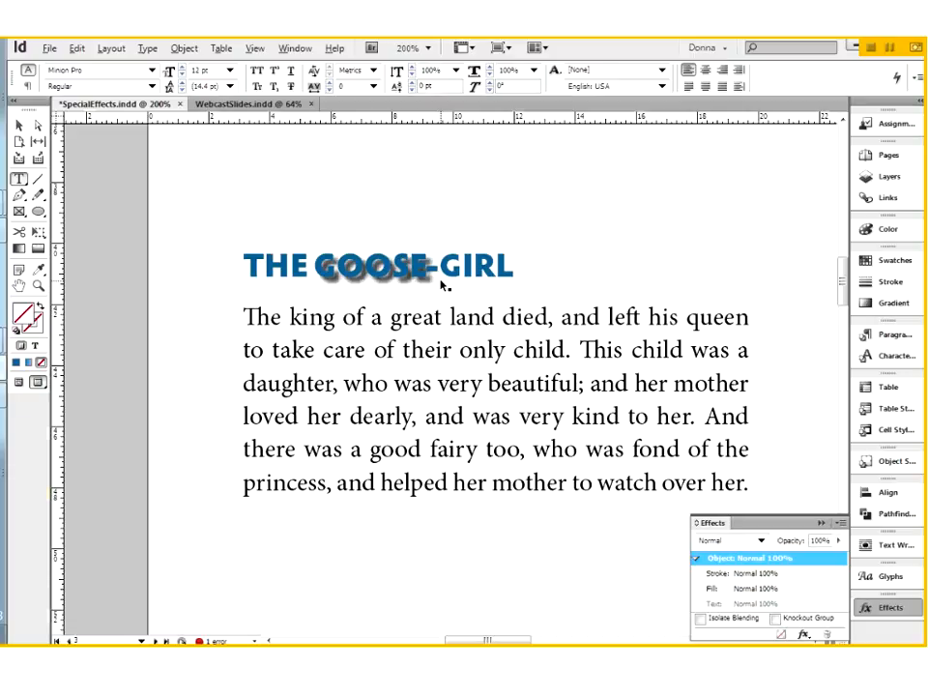
pyautogui.hotkey('ctrl', '0')
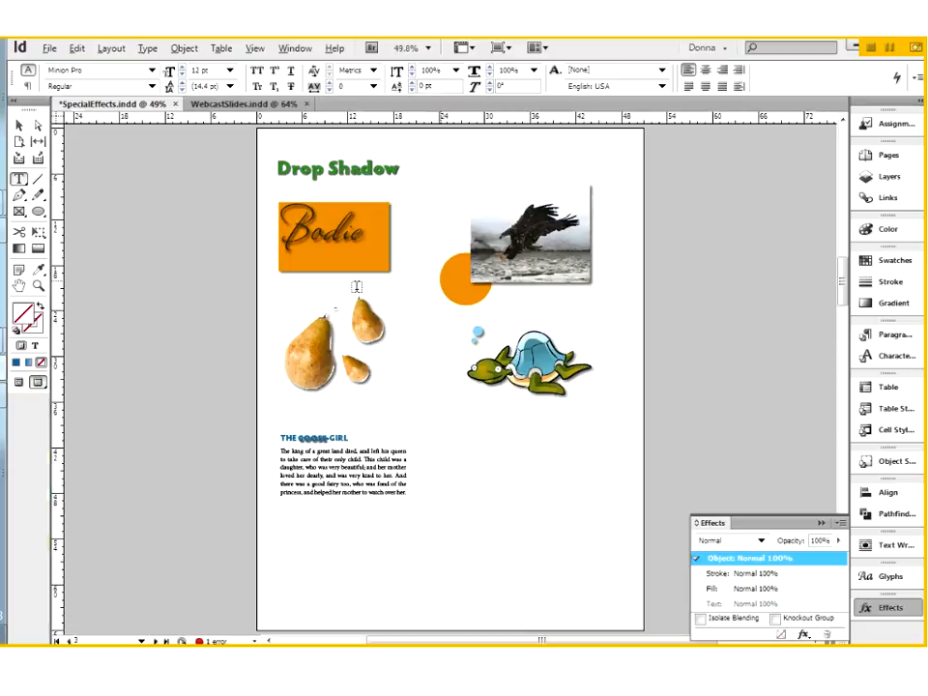
pyautogui.click(22, 127)
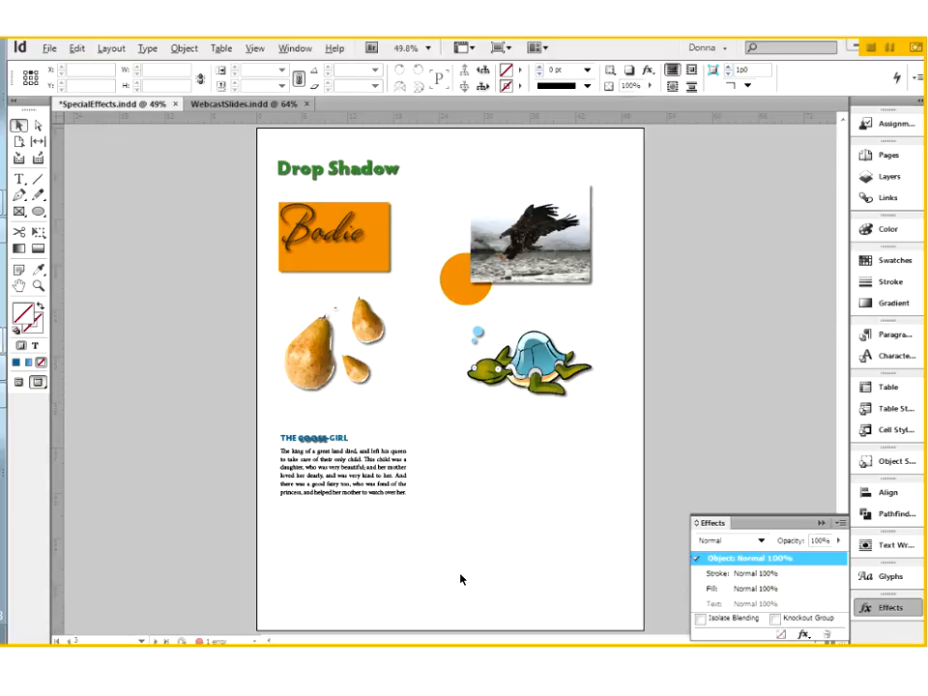
pyautogui.press('space')
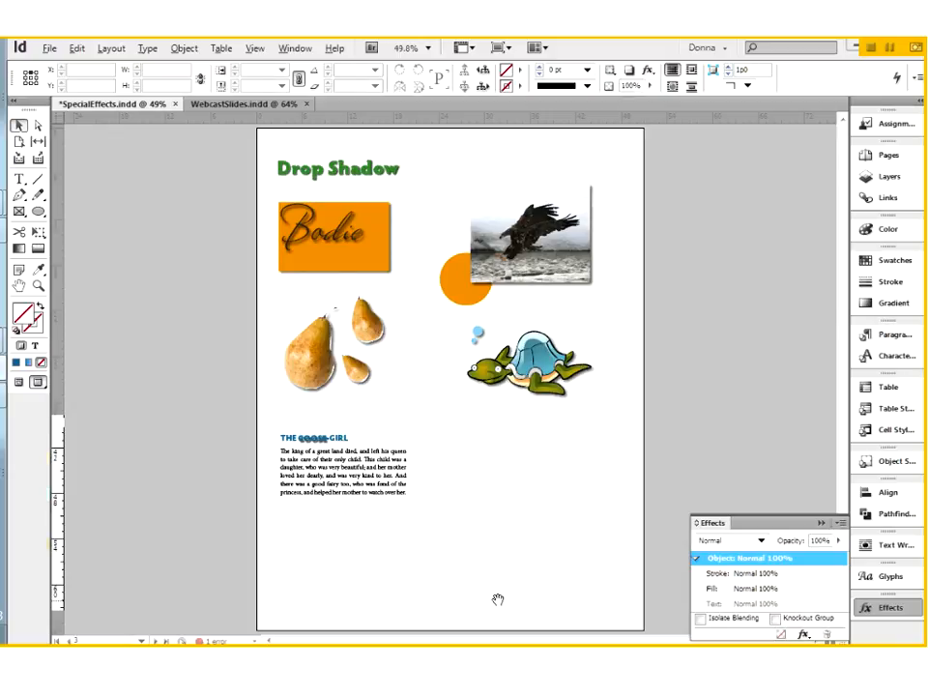
pyautogui.moveTo(498, 599); pyautogui.dragTo(464, 58)
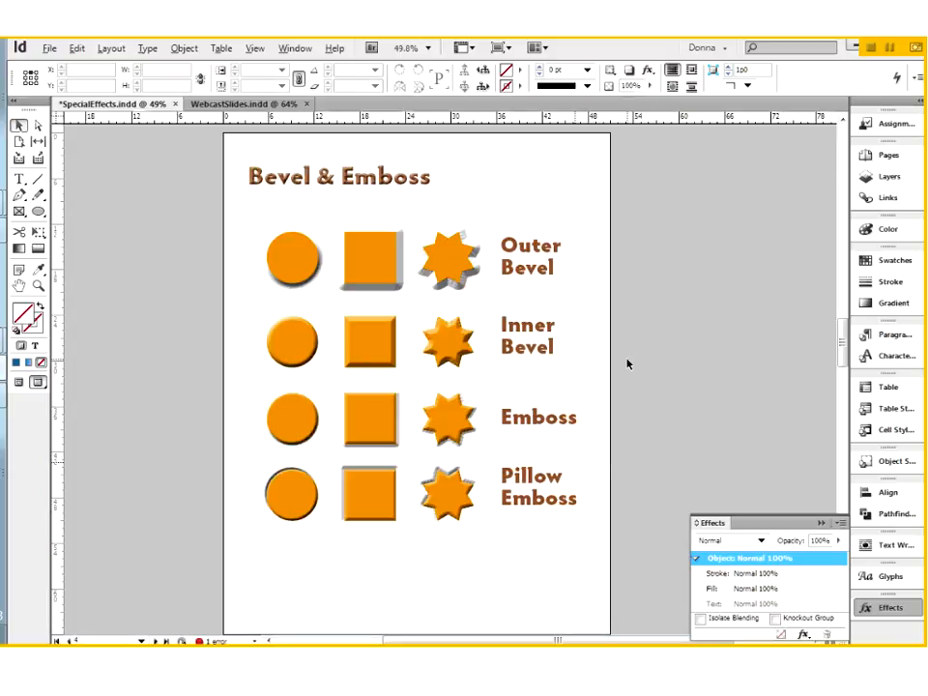
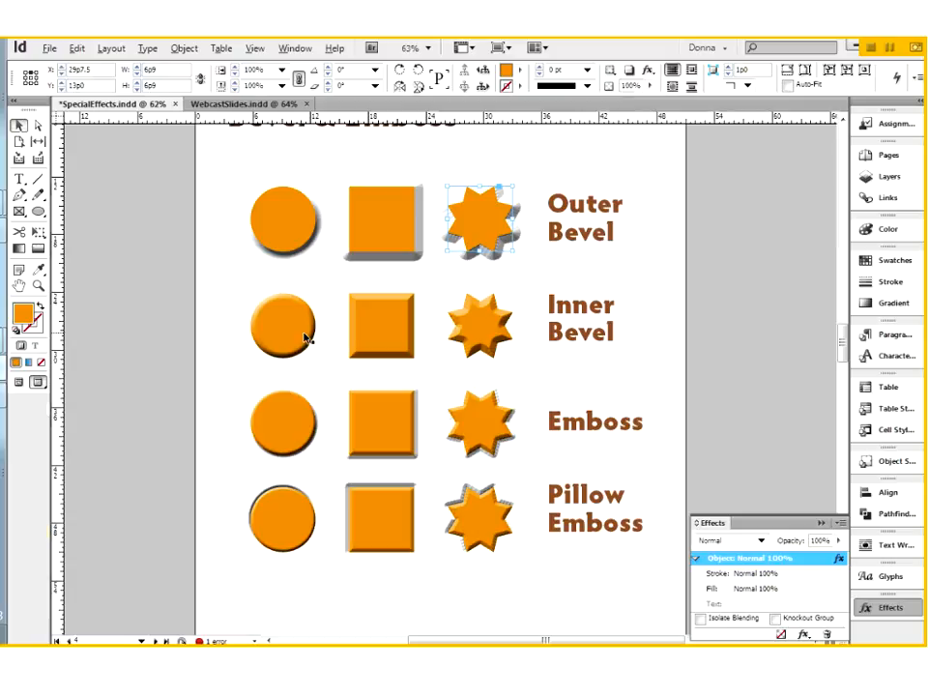
# Inspect each Inner and Outer Bevel shape, ending on the Outer Bevel star, and hide the Effects panel.
pyautogui.click(303, 335)
pyautogui.click(406, 338)
pyautogui.click(476, 325)
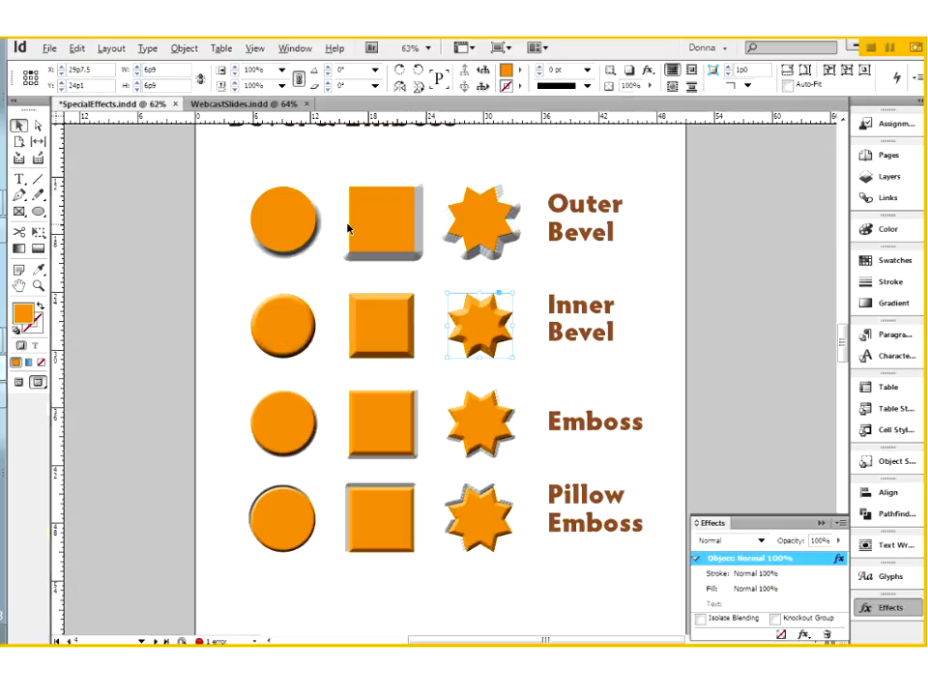
pyautogui.click(290, 229)
pyautogui.click(406, 238)
pyautogui.click(493, 237)
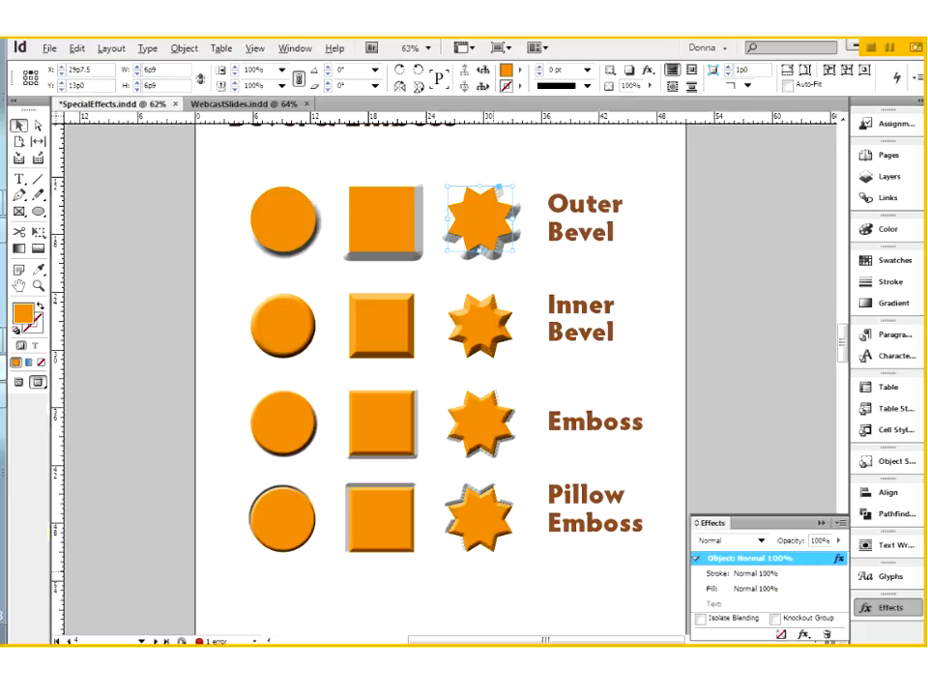
pyautogui.hotkey('ctrl', 'shift', 'F10')
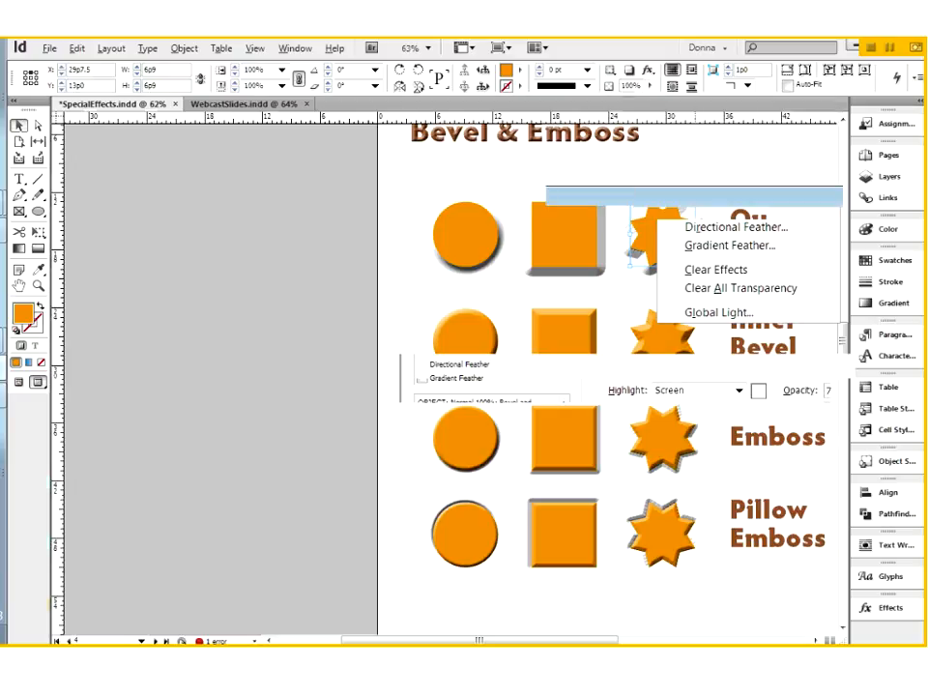
# Move the Bevel and Emboss settings off the shapes, keeping the star's style as Outer Bevel.
pyautogui.moveTo(883, 199); pyautogui.dragTo(706, 328)
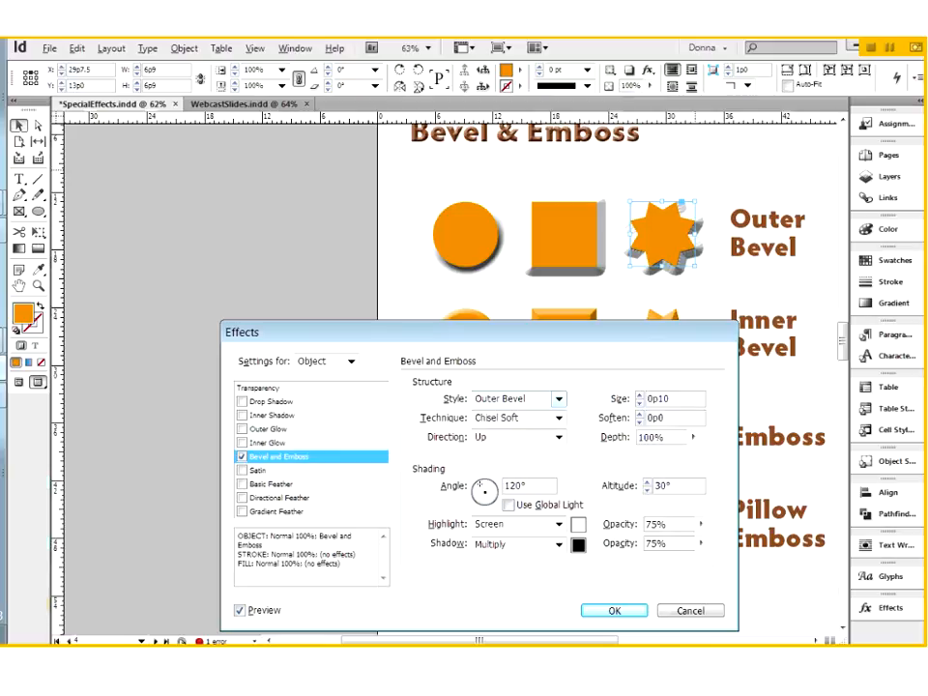
pyautogui.click(559, 398)
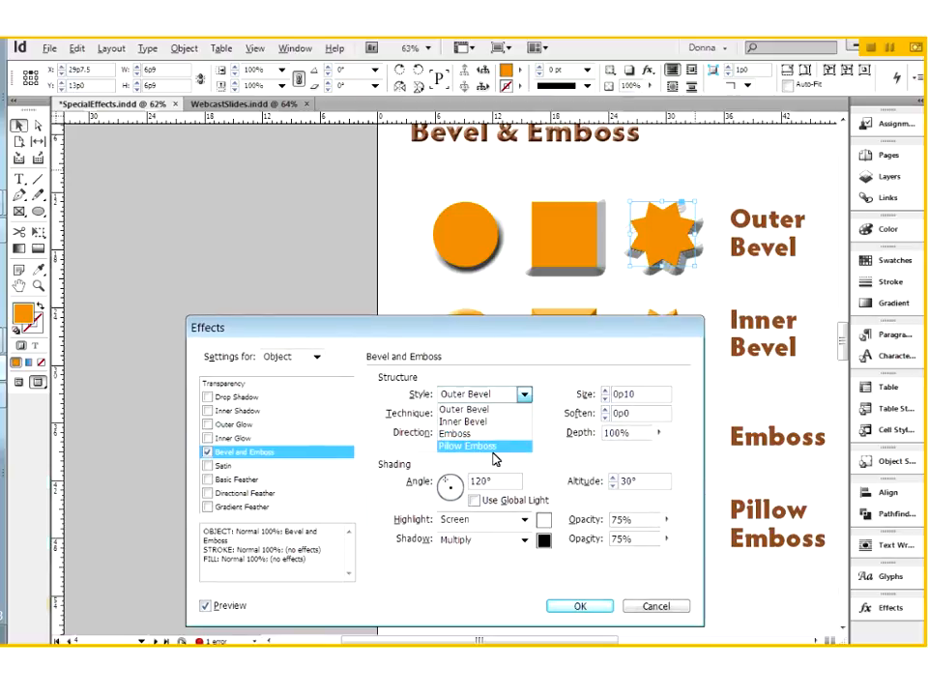
pyautogui.click(487, 410)
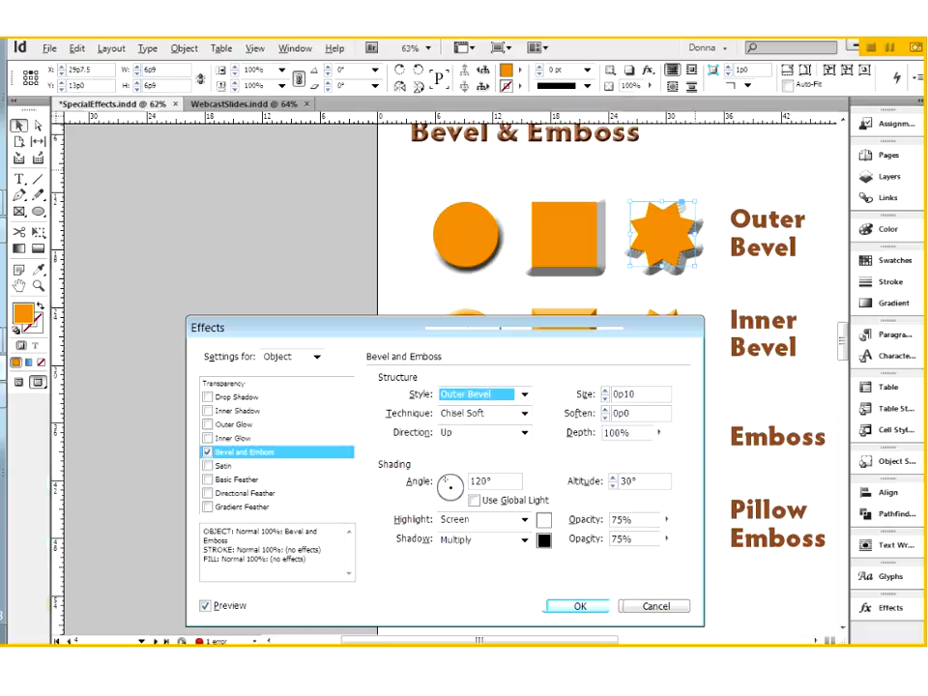
pyautogui.moveTo(516, 335); pyautogui.dragTo(237, 234)
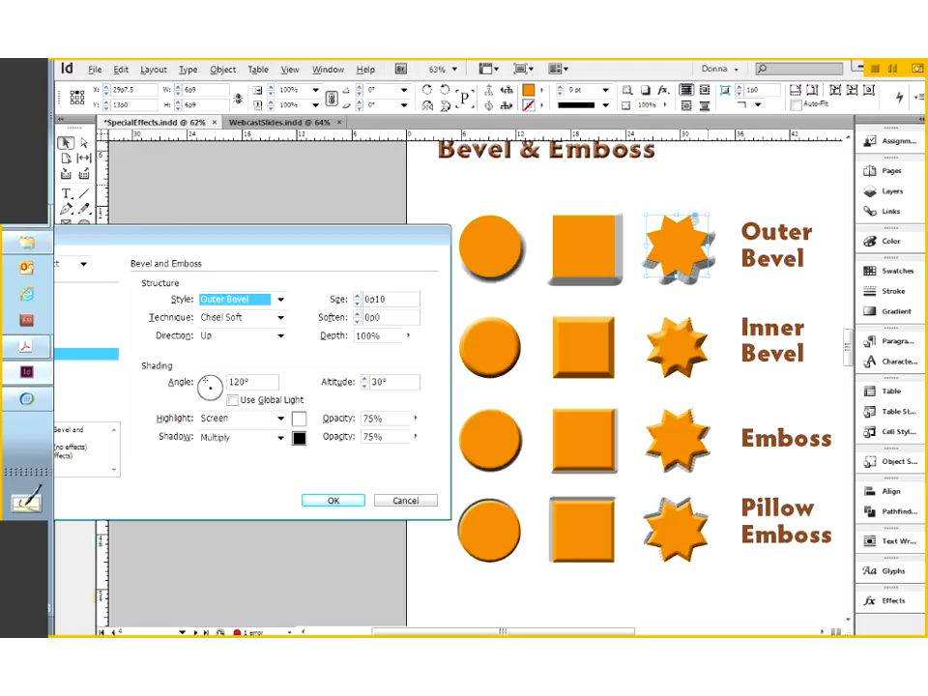
# Leave the star's technique at Chisel Soft and close the settings without changes.
pyautogui.click(281, 318)
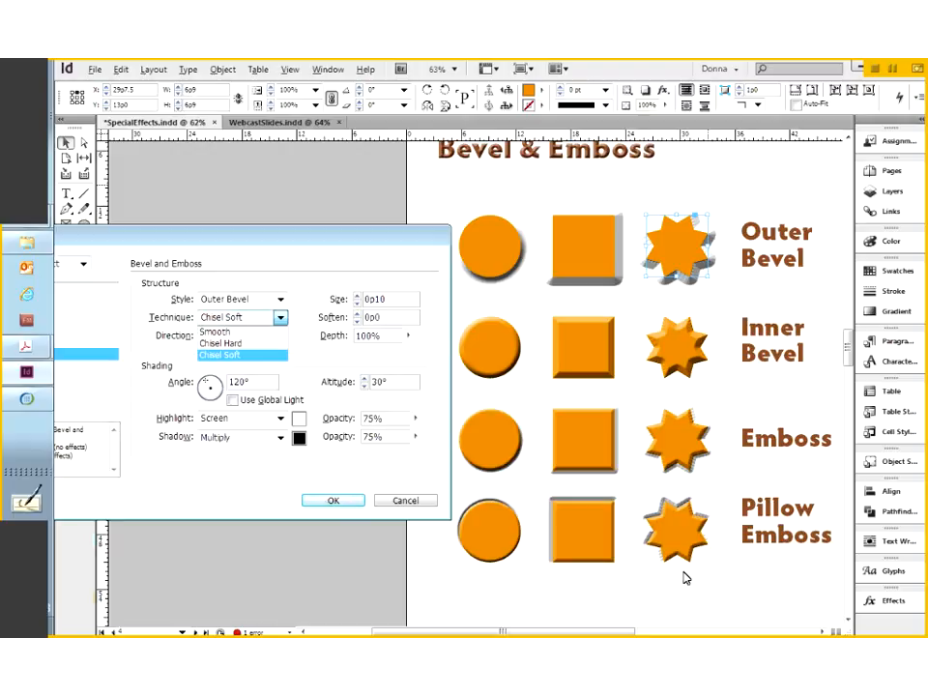
pyautogui.click(301, 262)
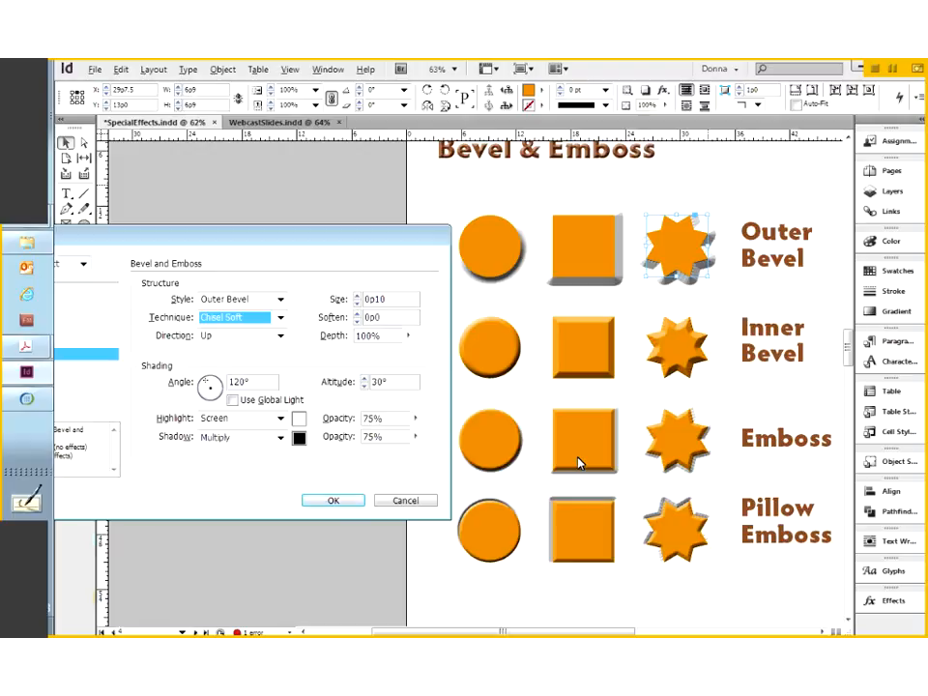
pyautogui.press('Return')
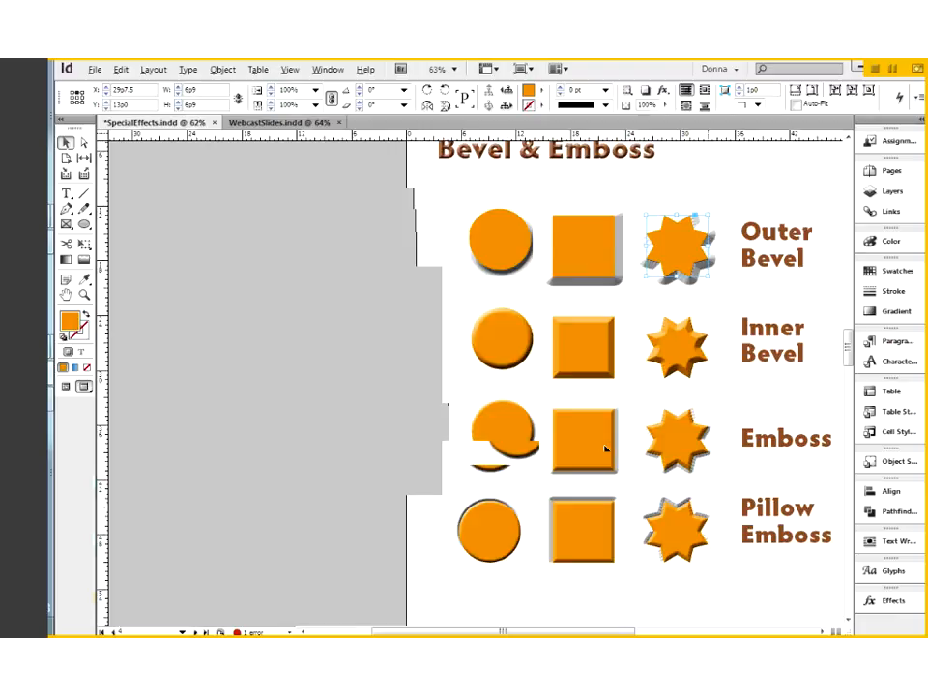
# Pan the page and reopen Bevel and Emboss settings for the Outer Bevel star via fx.
pyautogui.moveTo(606, 448); pyautogui.dragTo(619, 415)
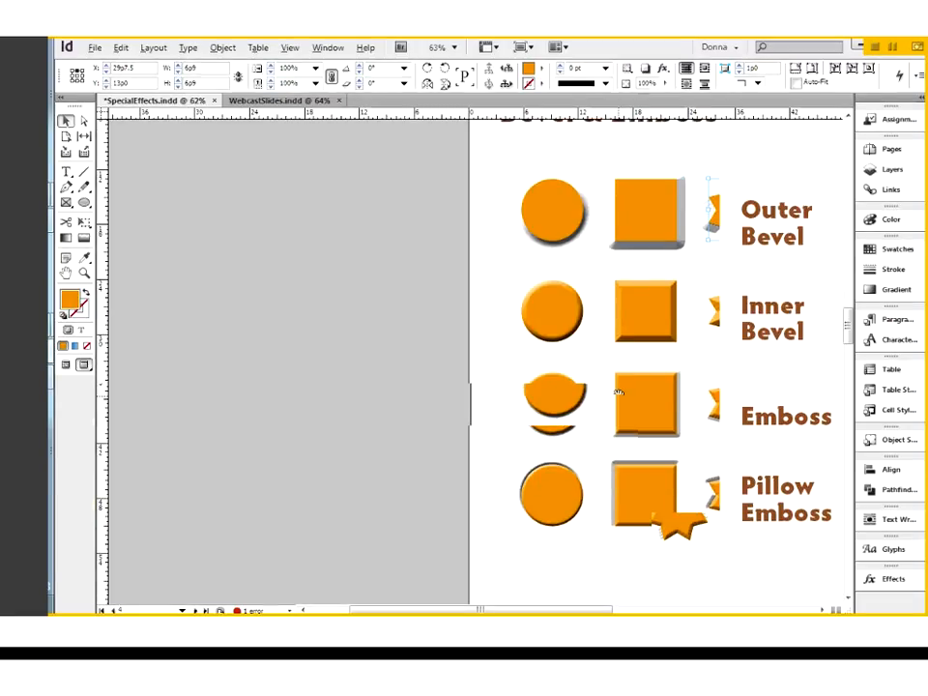
pyautogui.click(663, 68)
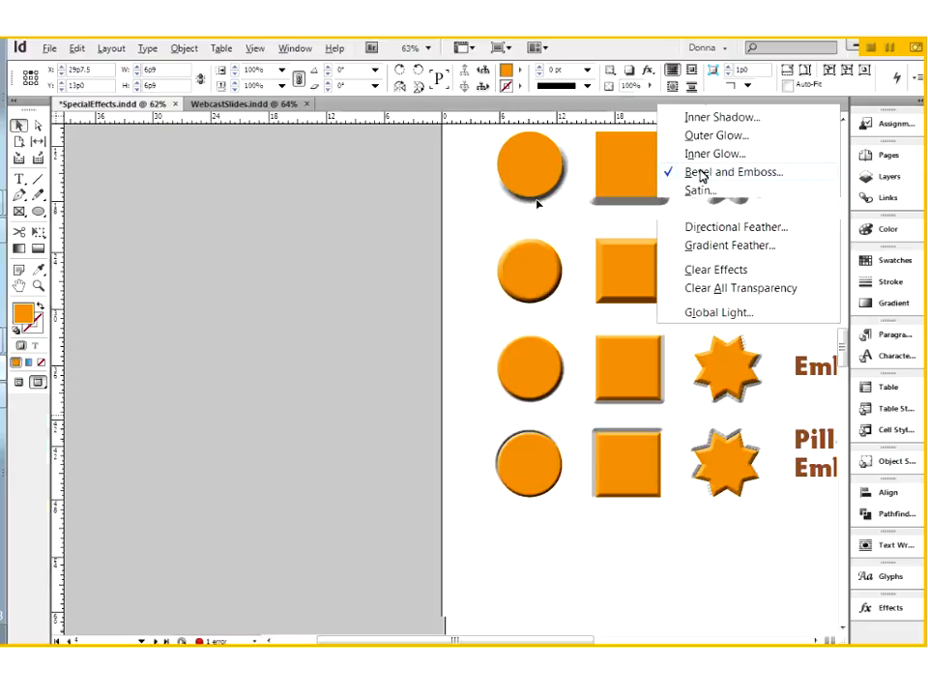
pyautogui.click(702, 173)
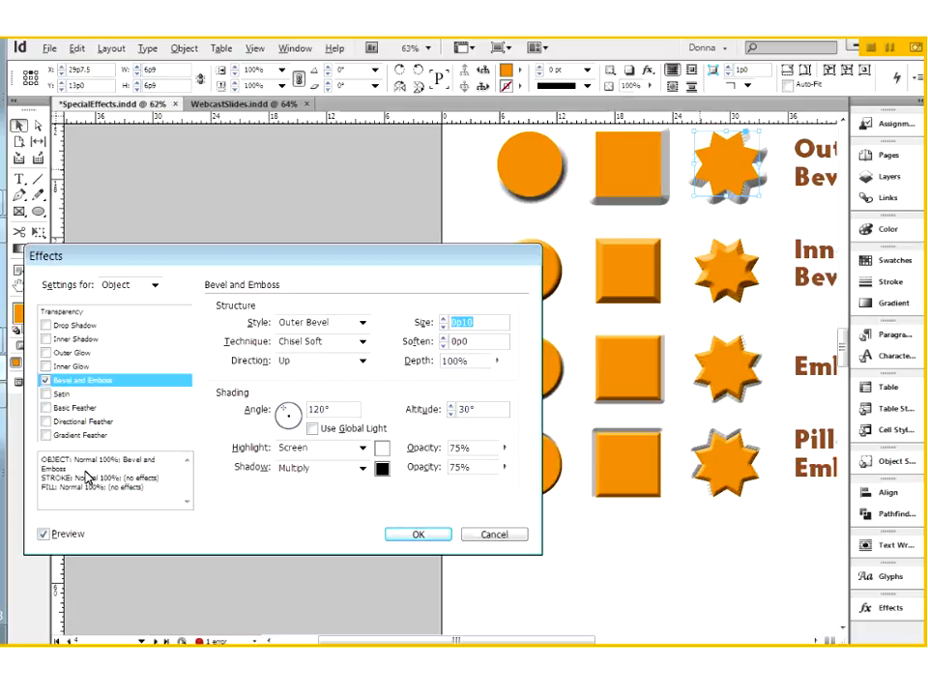
# Flip the star's bevel direction to Down, then back to Up.
pyautogui.moveTo(402, 255); pyautogui.dragTo(288, 142)
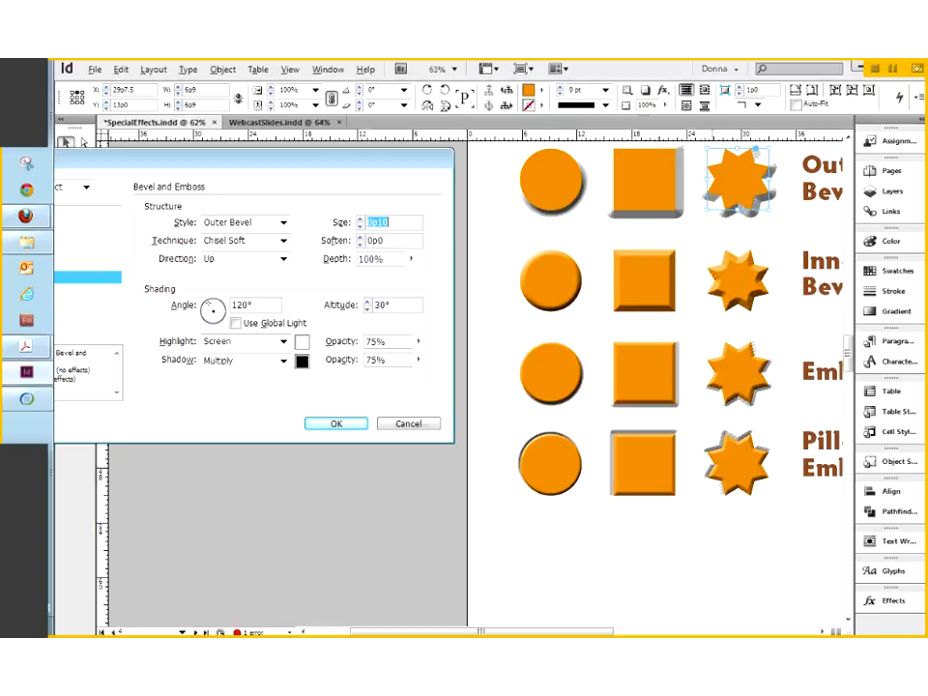
pyautogui.click(283, 259)
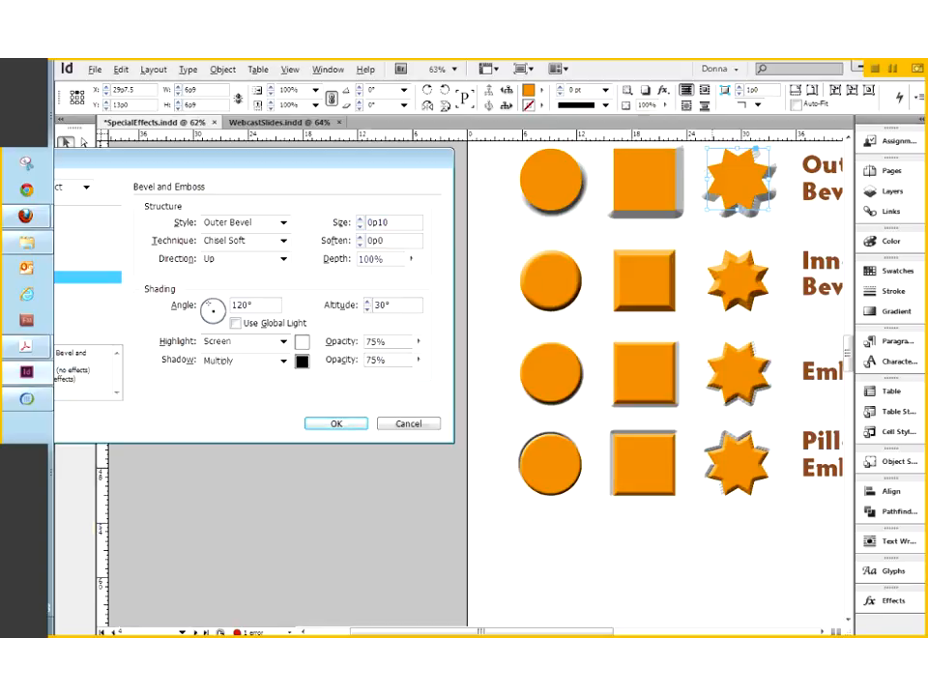
pyautogui.click(276, 281)
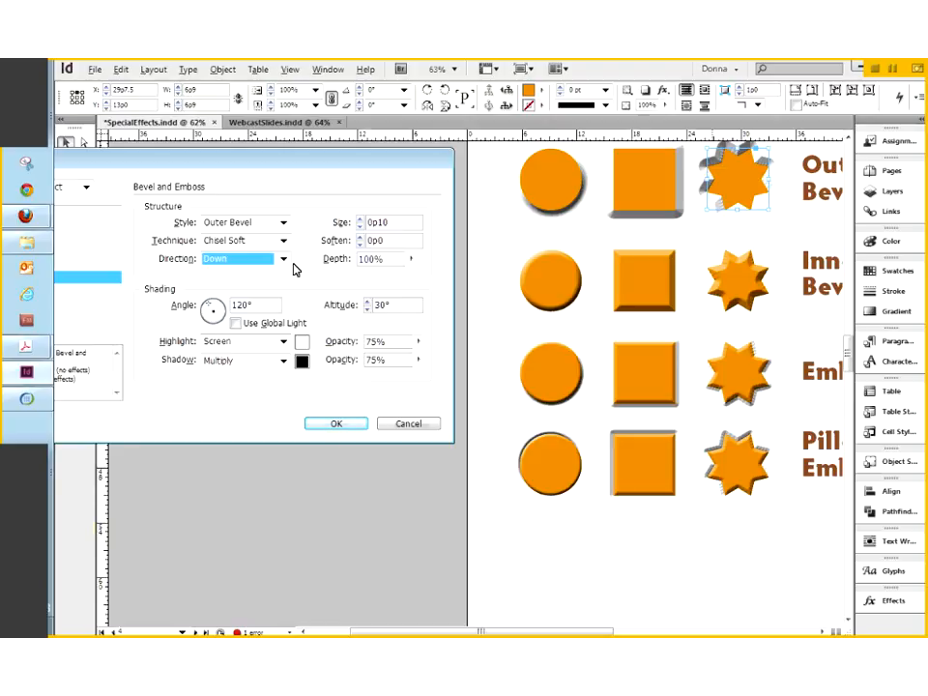
pyautogui.press('Up')
# Try star bevel sizes 1p2, 1p10, 2p2, 0p0 and 0p9, then cancel the changes.
pyautogui.click(362, 221)
pyautogui.click(363, 220)
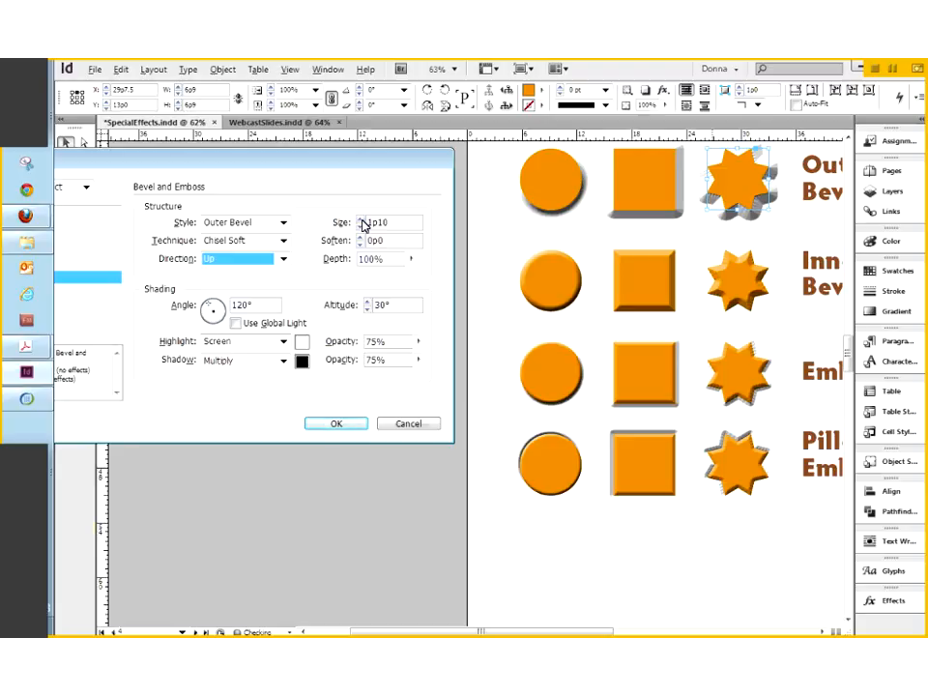
pyautogui.click(362, 221)
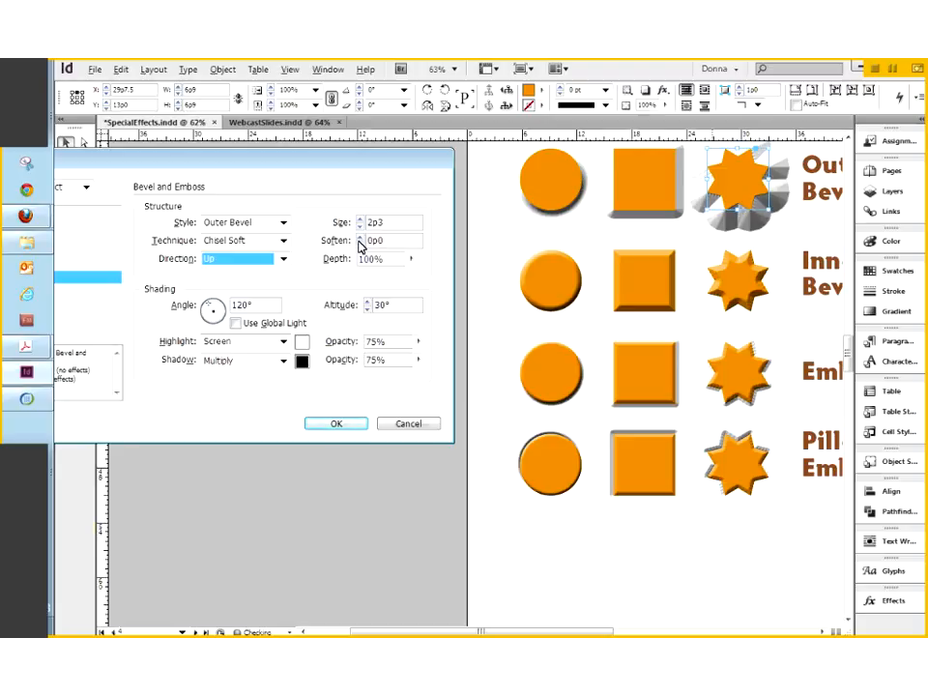
pyautogui.click(362, 227)
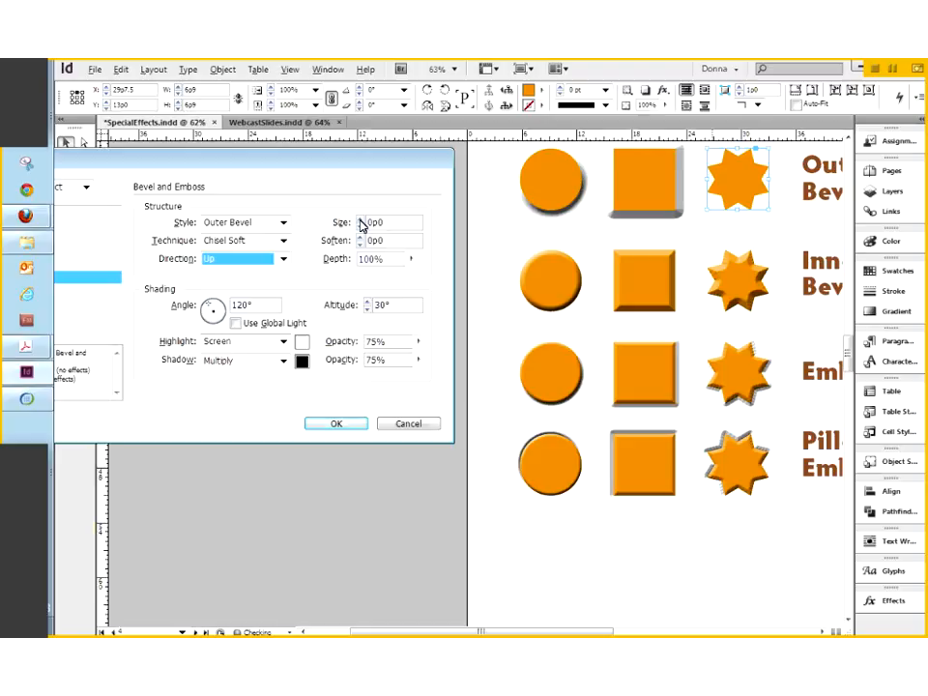
pyautogui.click(360, 220)
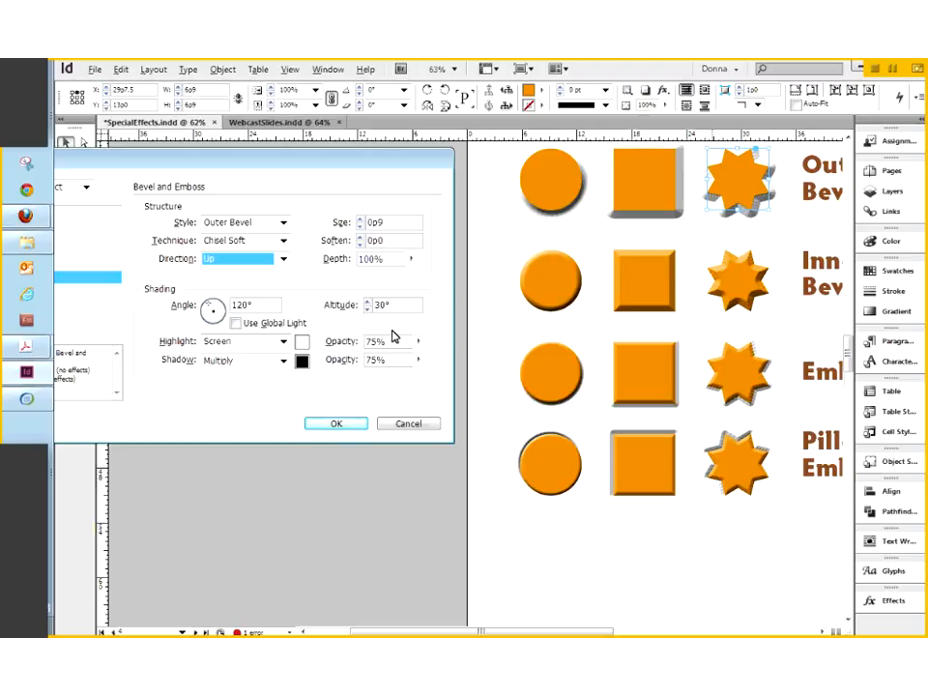
pyautogui.click(392, 423)
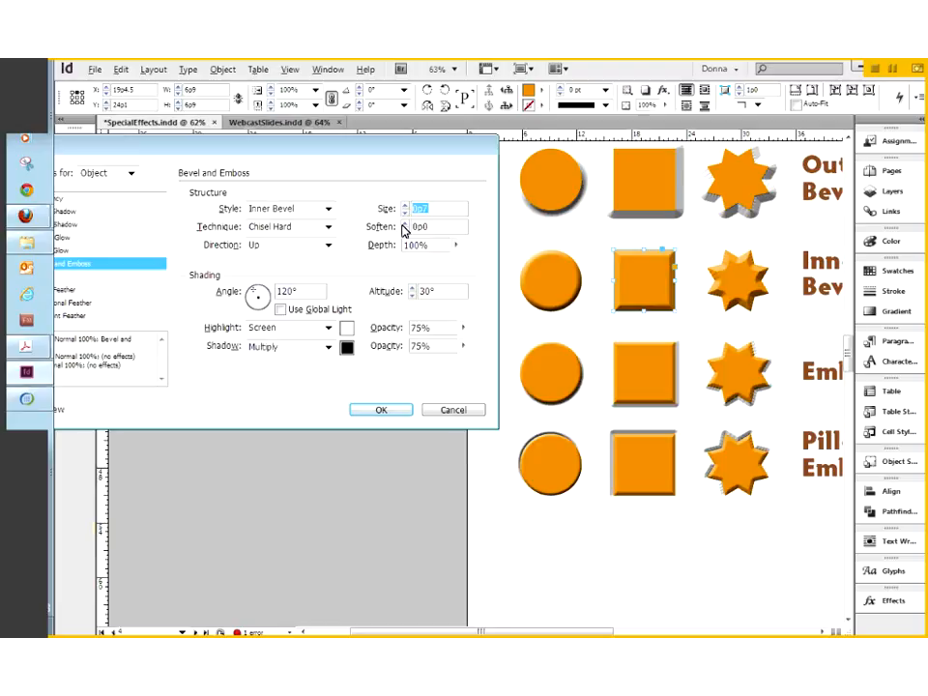
pyautogui.click(404, 225)
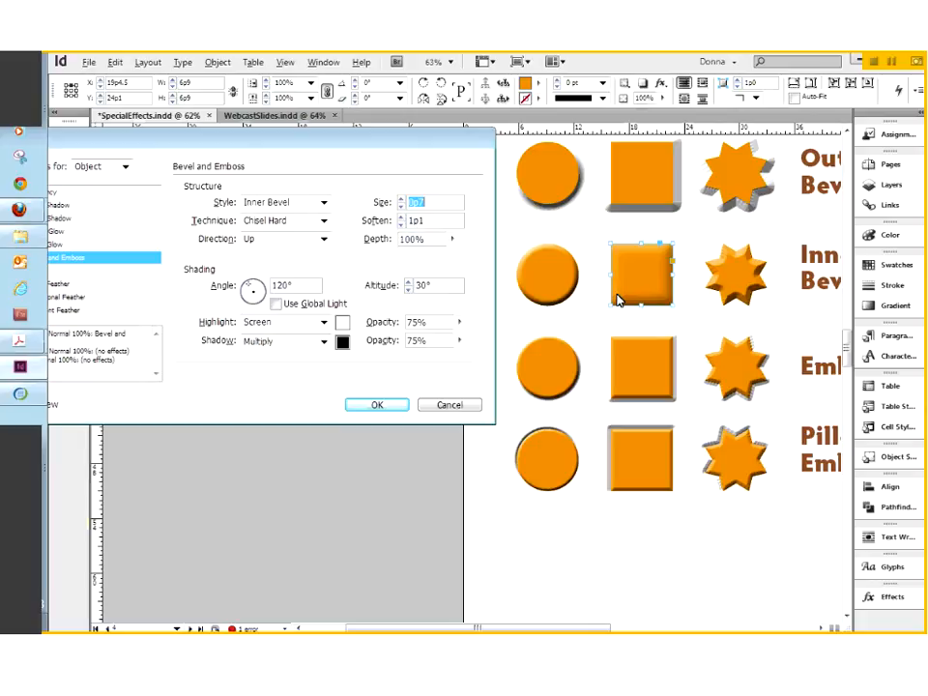
pyautogui.click(401, 225)
pyautogui.click(401, 225)
pyautogui.click(401, 225)
pyautogui.click(401, 225)
pyautogui.click(401, 225)
pyautogui.click(401, 226)
pyautogui.click(402, 225)
pyautogui.click(401, 225)
pyautogui.click(401, 226)
pyautogui.click(402, 225)
pyautogui.click(401, 225)
pyautogui.click(401, 225)
pyautogui.click(401, 225)
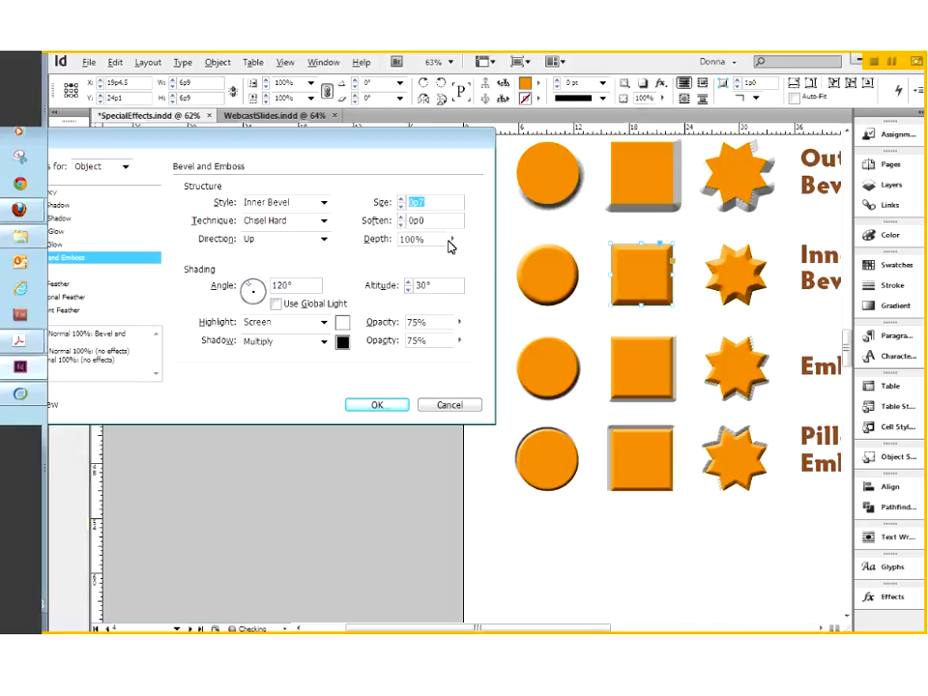
pyautogui.click(450, 239)
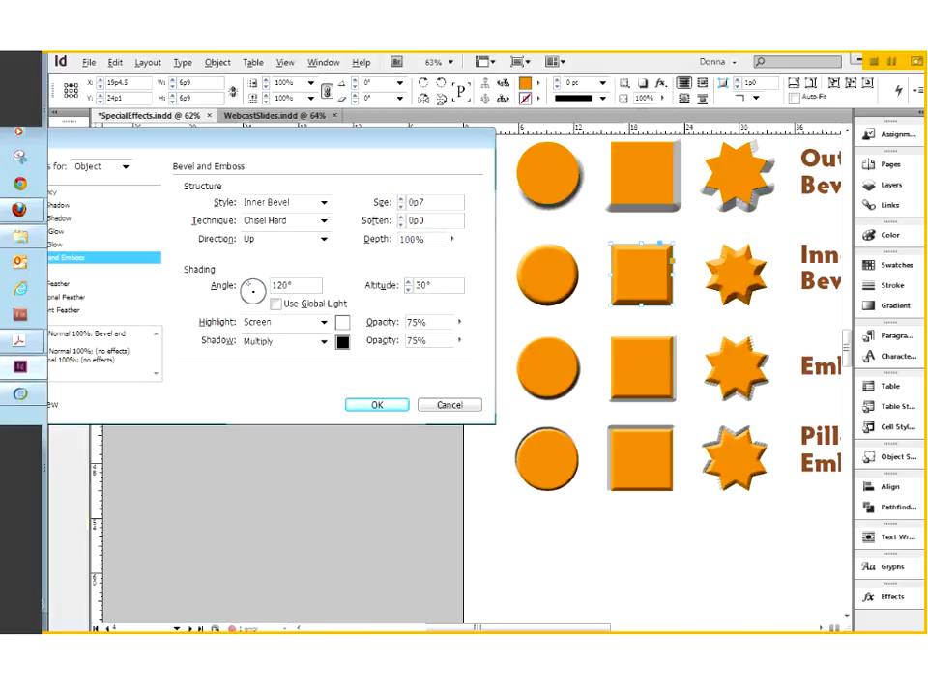
pyautogui.click(452, 239)
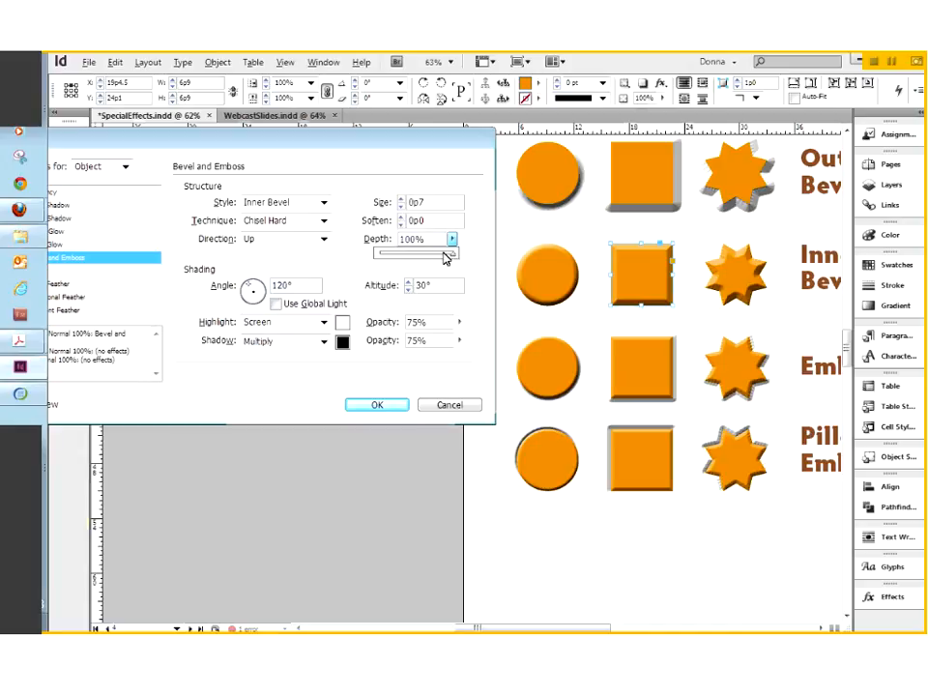
pyautogui.moveTo(455, 262); pyautogui.dragTo(416, 264)
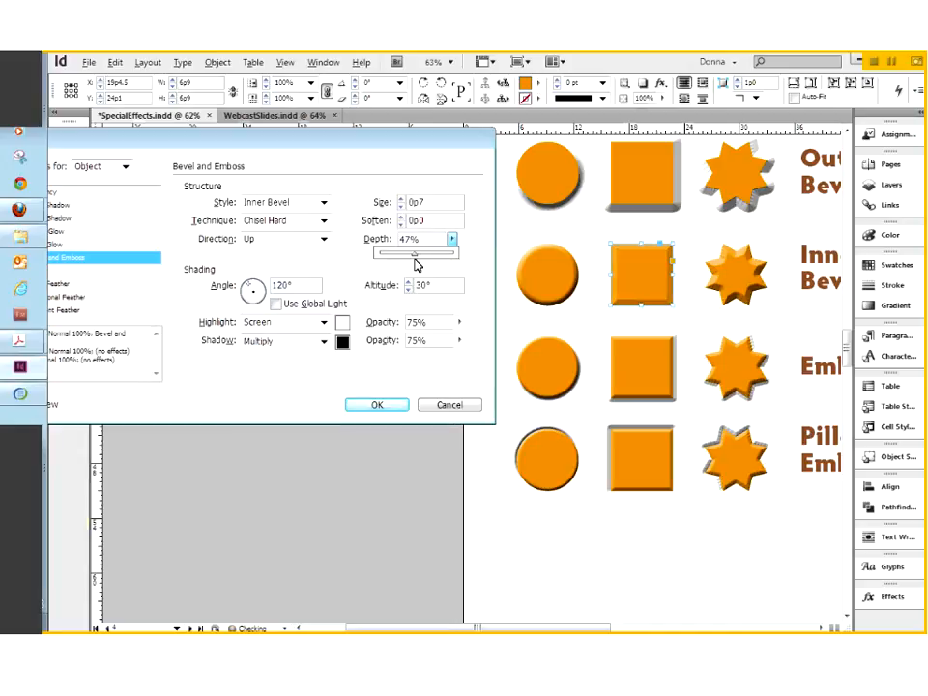
pyautogui.moveTo(416, 264); pyautogui.dragTo(398, 263)
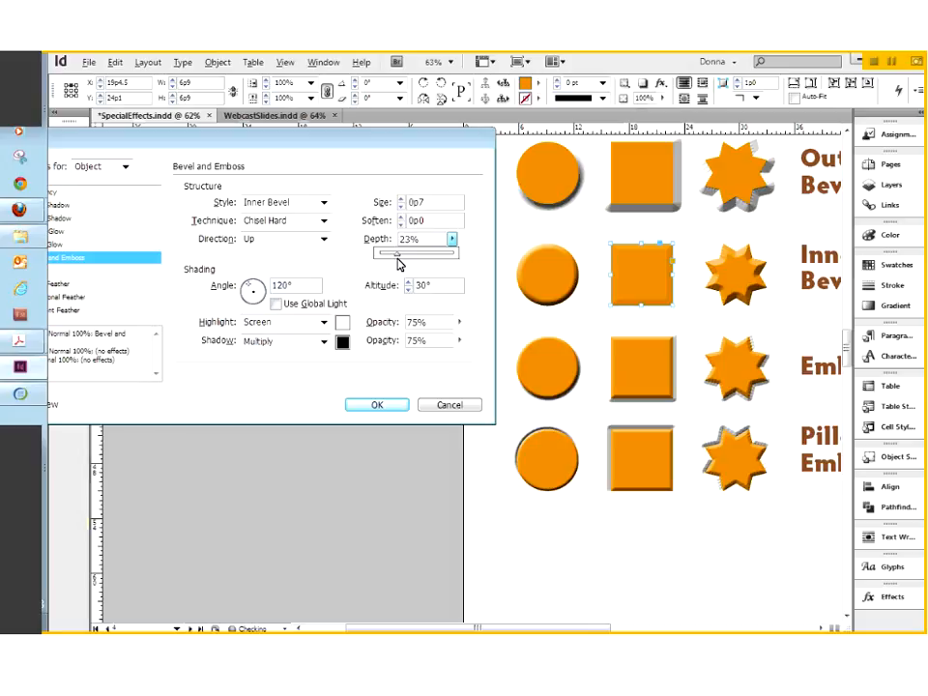
pyautogui.moveTo(399, 263); pyautogui.dragTo(380, 265)
pyautogui.moveTo(380, 265); pyautogui.dragTo(433, 263)
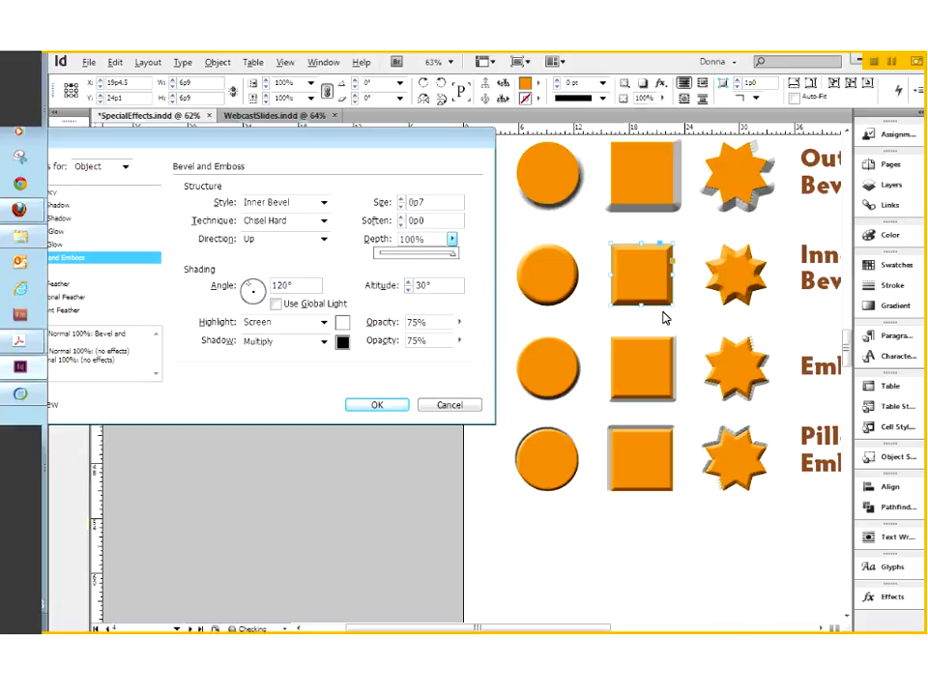
pyautogui.click(645, 255)
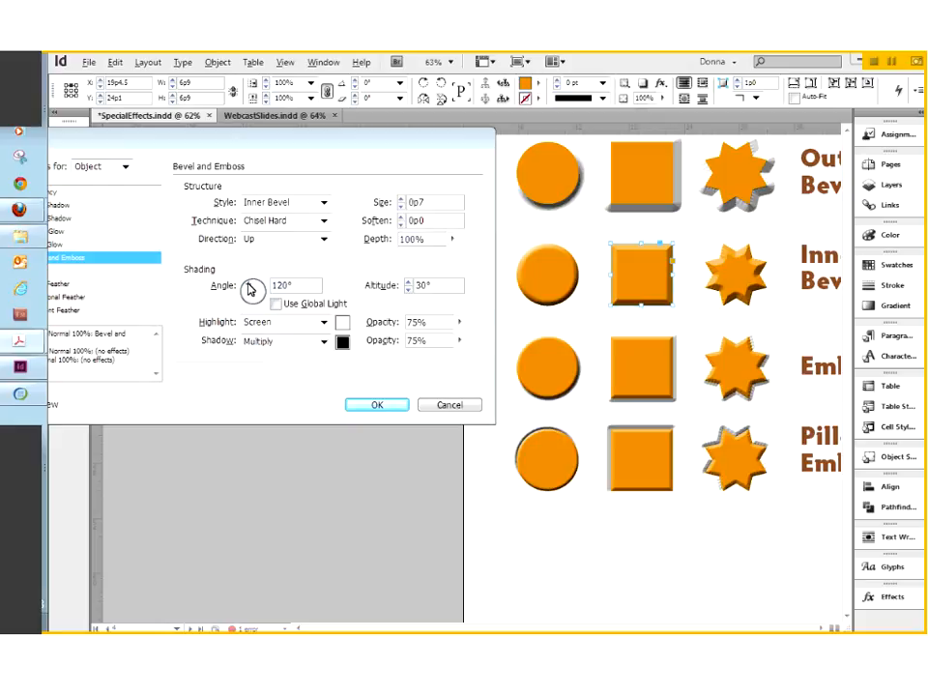
# Drag the lighting dial to give the Inner Bevel square a 122° angle and low altitude.
pyautogui.moveTo(249, 290)
pyautogui.mouseDown()
pyautogui.moveTo(263, 287)
pyautogui.moveTo(259, 318)
pyautogui.moveTo(237, 289)
pyautogui.moveTo(270, 323)
pyautogui.moveTo(249, 283)
pyautogui.mouseUp()
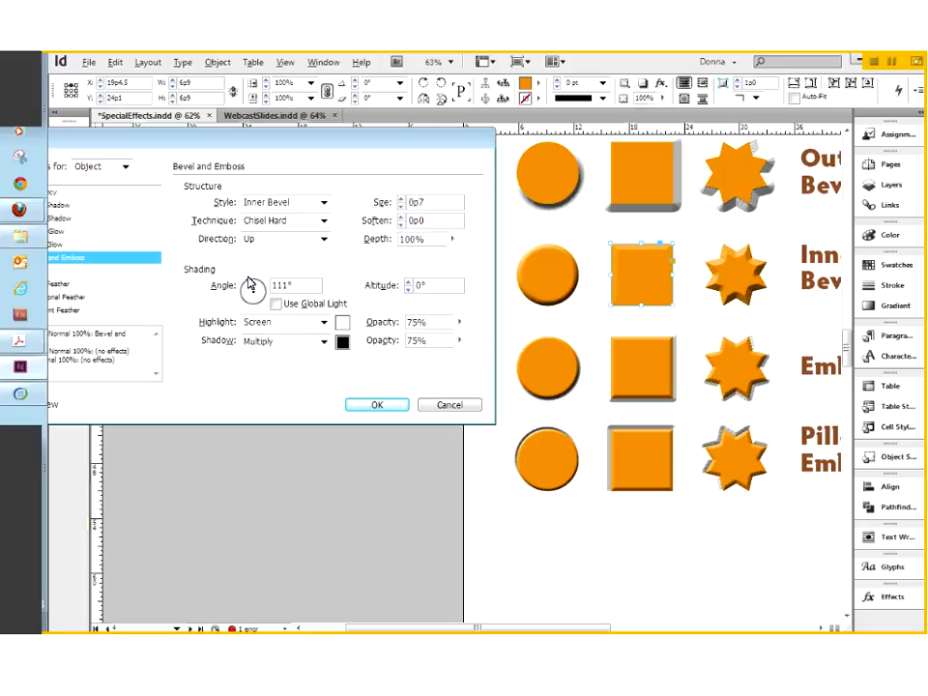
pyautogui.moveTo(250, 282); pyautogui.dragTo(254, 295)
pyautogui.moveTo(248, 289); pyautogui.dragTo(250, 288)
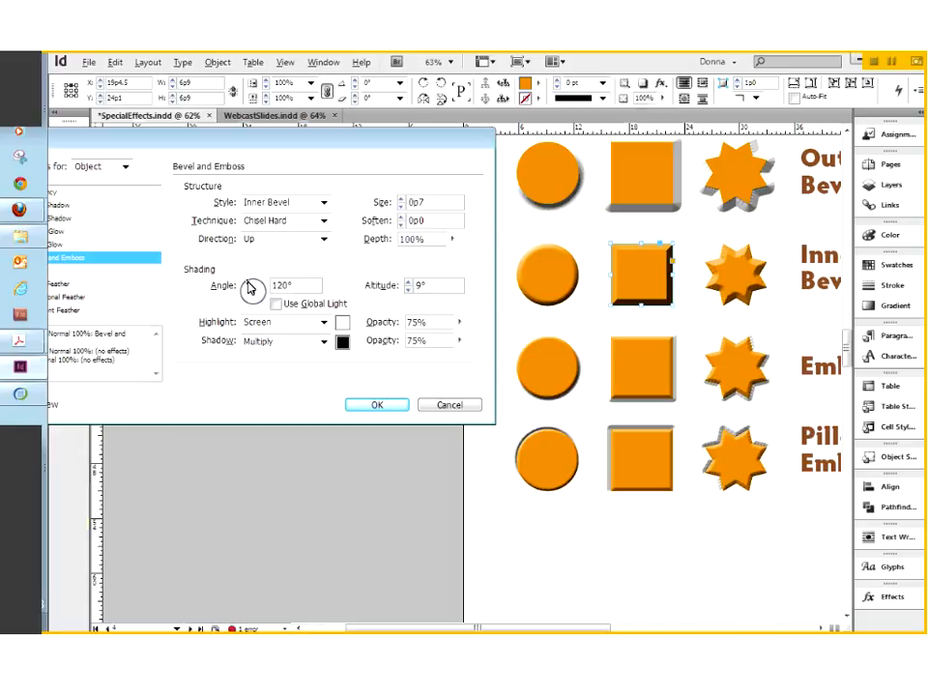
pyautogui.moveTo(250, 288); pyautogui.dragTo(250, 289)
# Step the square's light altitude up to 70°, then down to 0°.
pyautogui.click(409, 282)
pyautogui.click(409, 282)
pyautogui.click(409, 282)
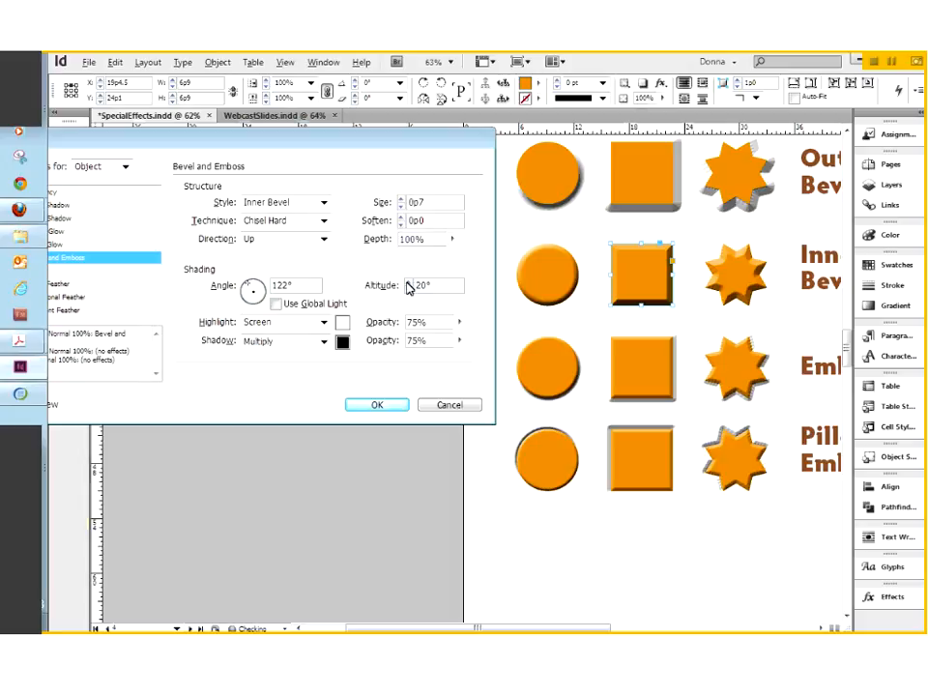
pyautogui.click(409, 283)
pyautogui.click(408, 283)
pyautogui.click(409, 282)
pyautogui.click(409, 282)
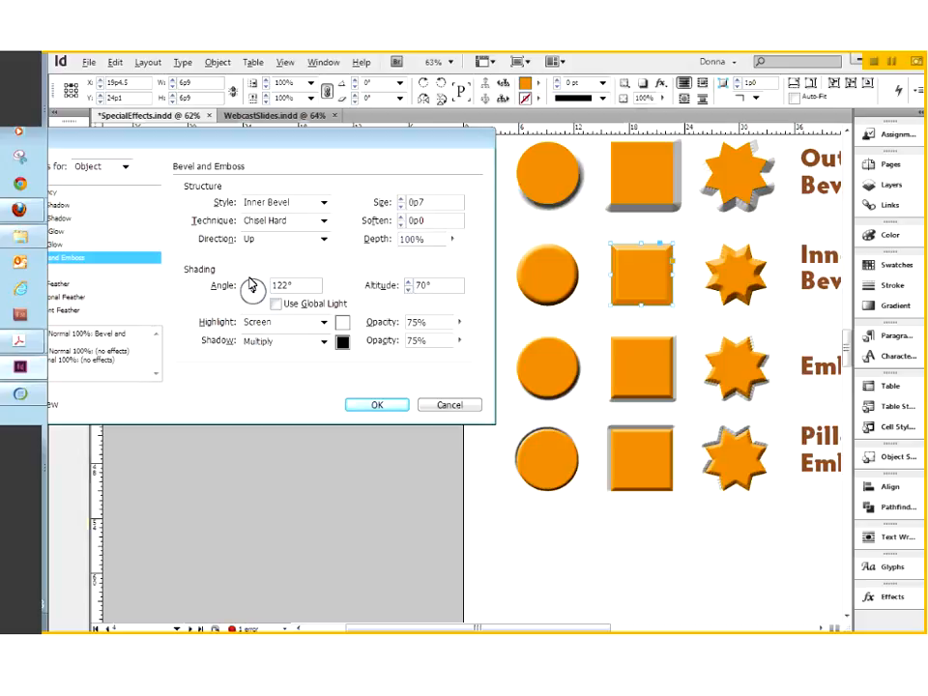
pyautogui.click(409, 290)
pyautogui.click(407, 290)
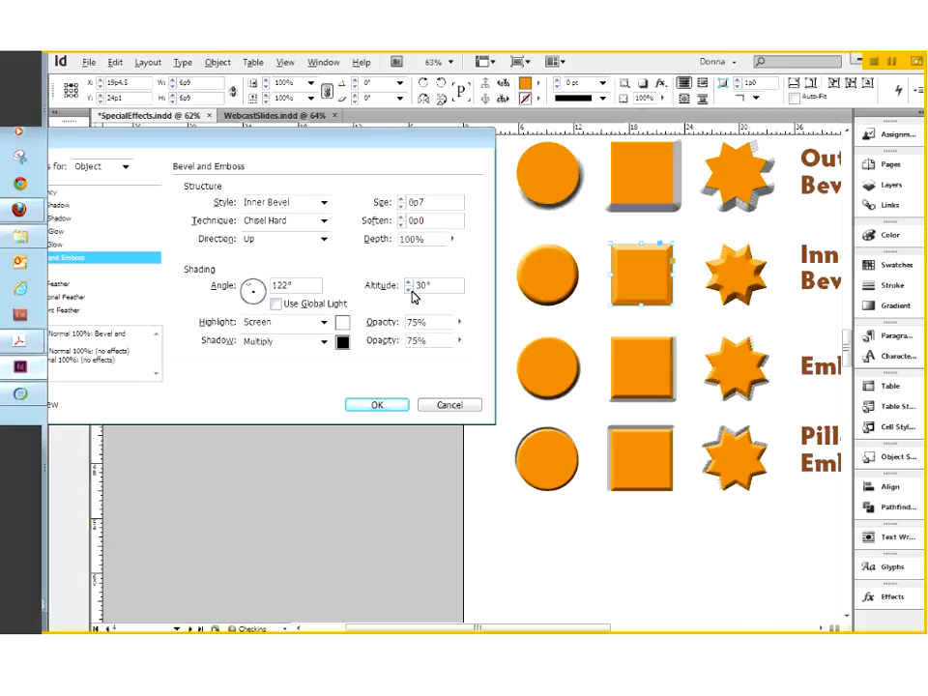
pyautogui.click(408, 290)
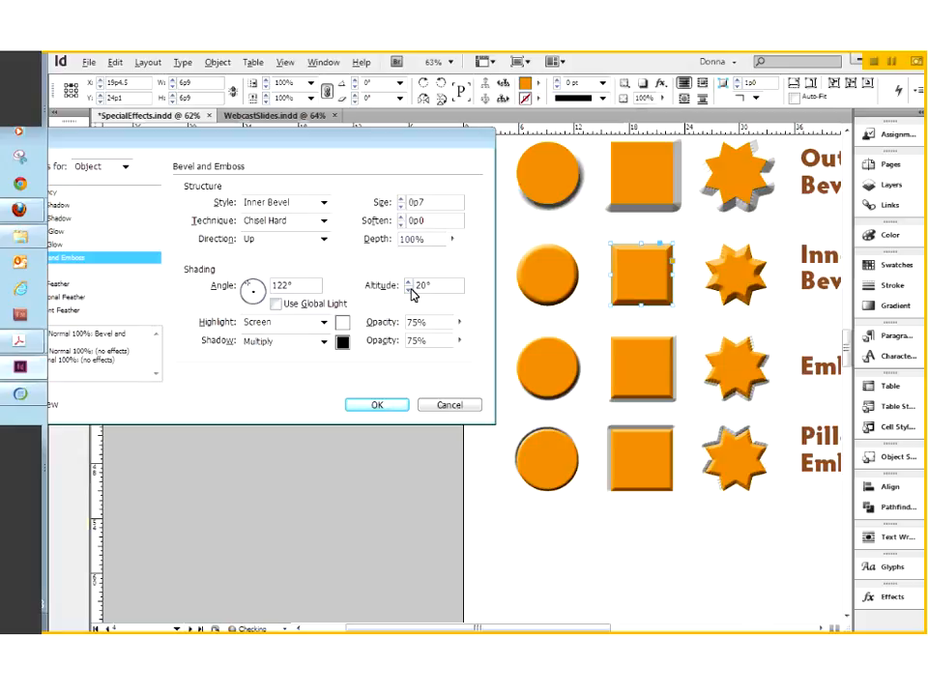
pyautogui.click(408, 290)
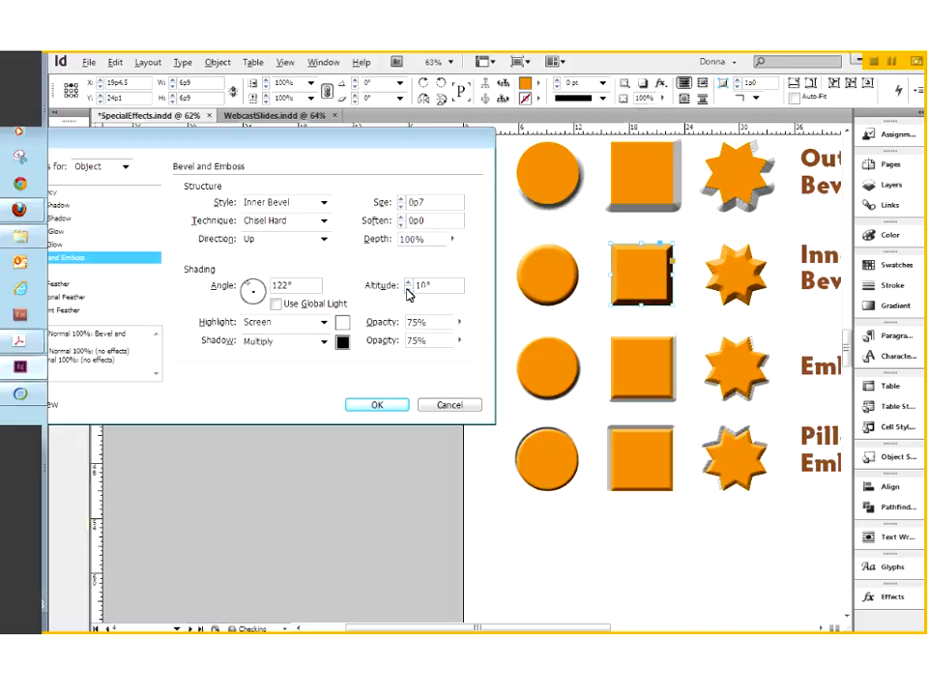
pyautogui.click(408, 290)
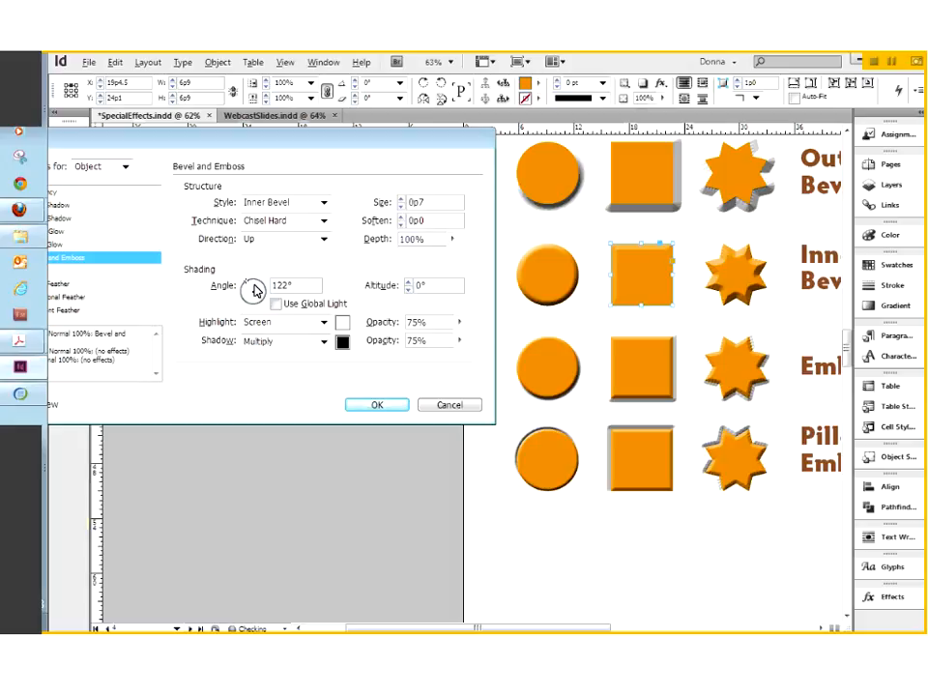
# Retry altitudes between 20° and 90°, finally settling the light altitude at 40°.
pyautogui.doubleClick(408, 283)
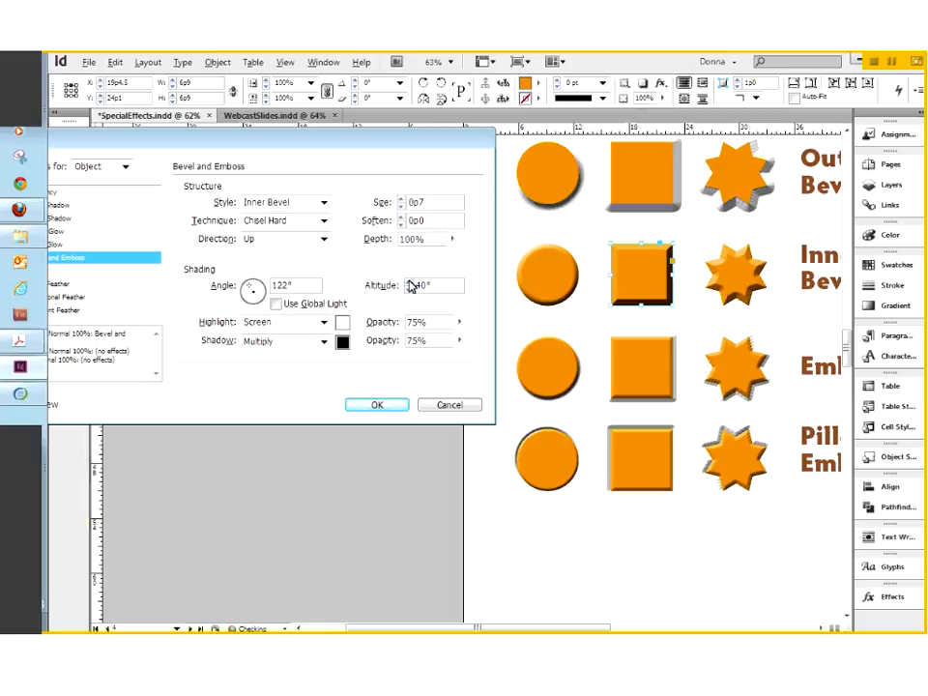
pyautogui.tripleClick(408, 284)
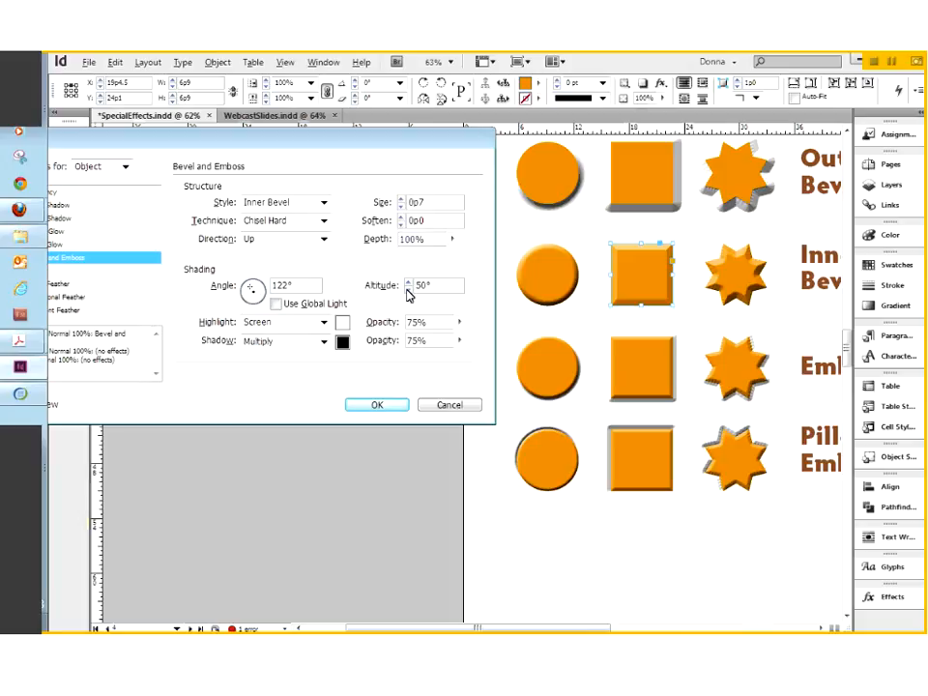
pyautogui.click(408, 290)
pyautogui.click(409, 282)
pyautogui.click(410, 281)
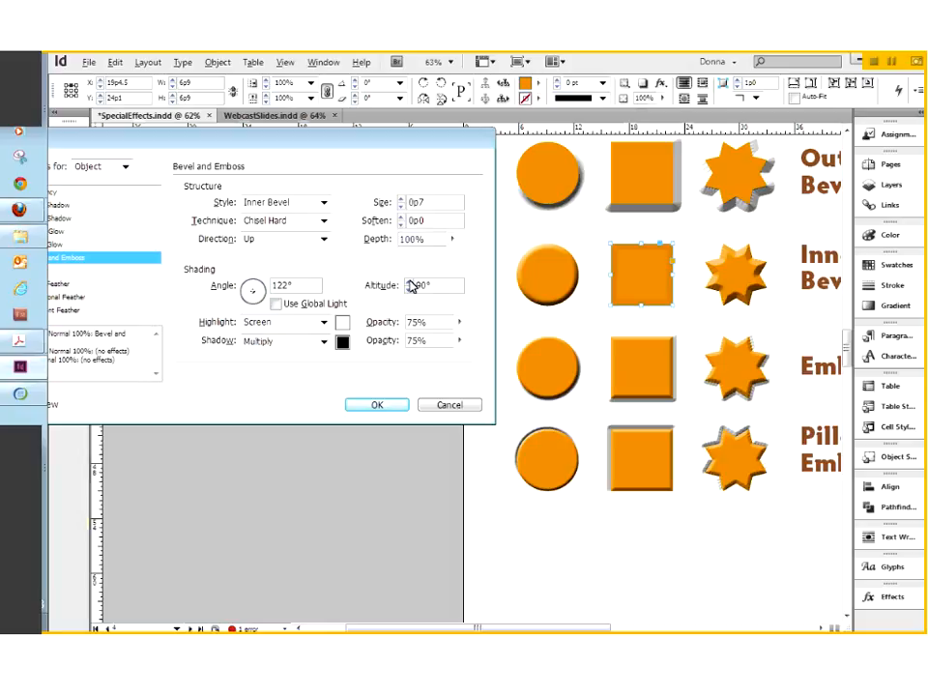
pyautogui.click(409, 290)
pyautogui.click(409, 290)
pyautogui.click(409, 290)
pyautogui.click(409, 290)
pyautogui.click(409, 290)
pyautogui.click(409, 290)
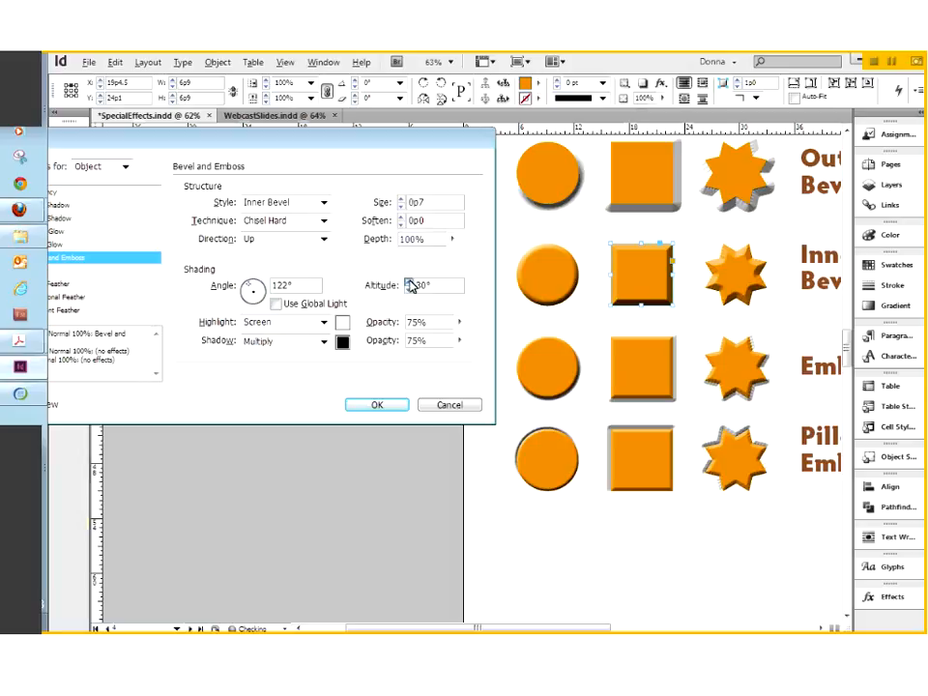
pyautogui.click(408, 282)
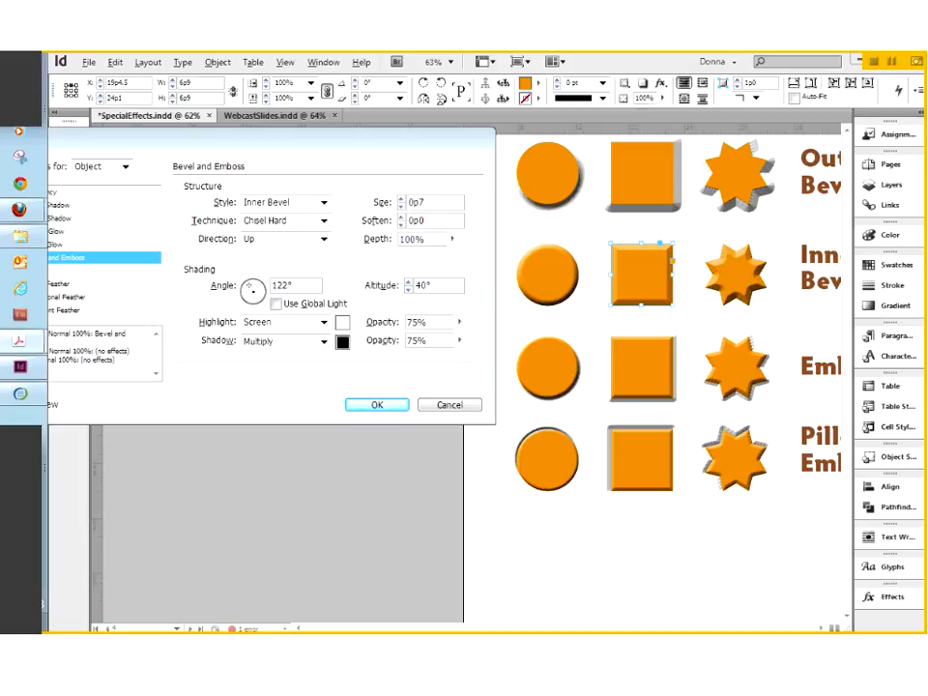
# Try Overlay and Soft Light highlight blend modes, then return the highlight to Screen.
pyautogui.click(309, 340)
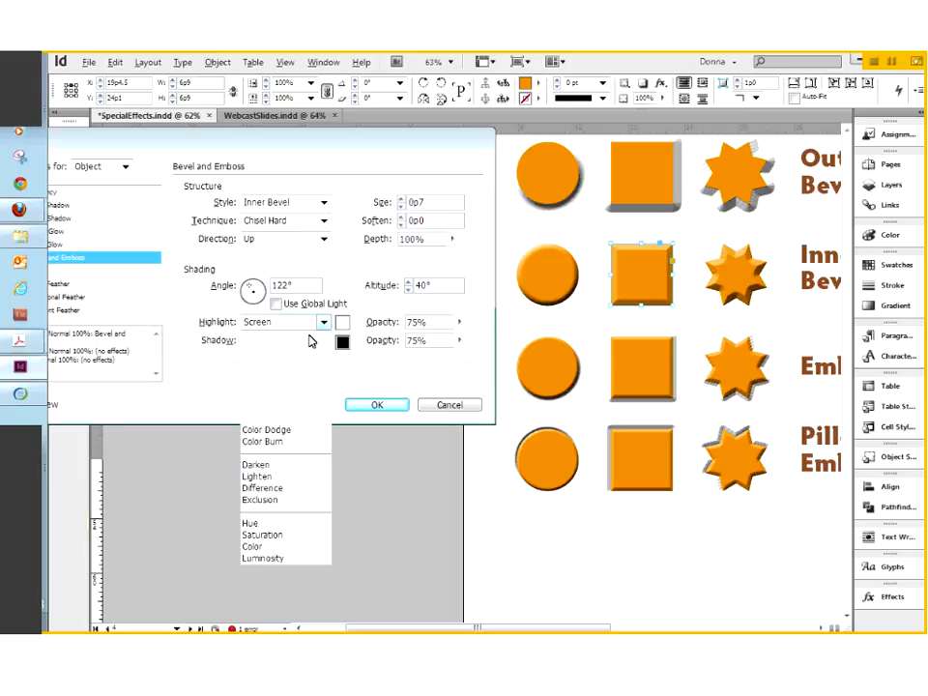
pyautogui.click(279, 391)
pyautogui.click(328, 327)
pyautogui.click(286, 398)
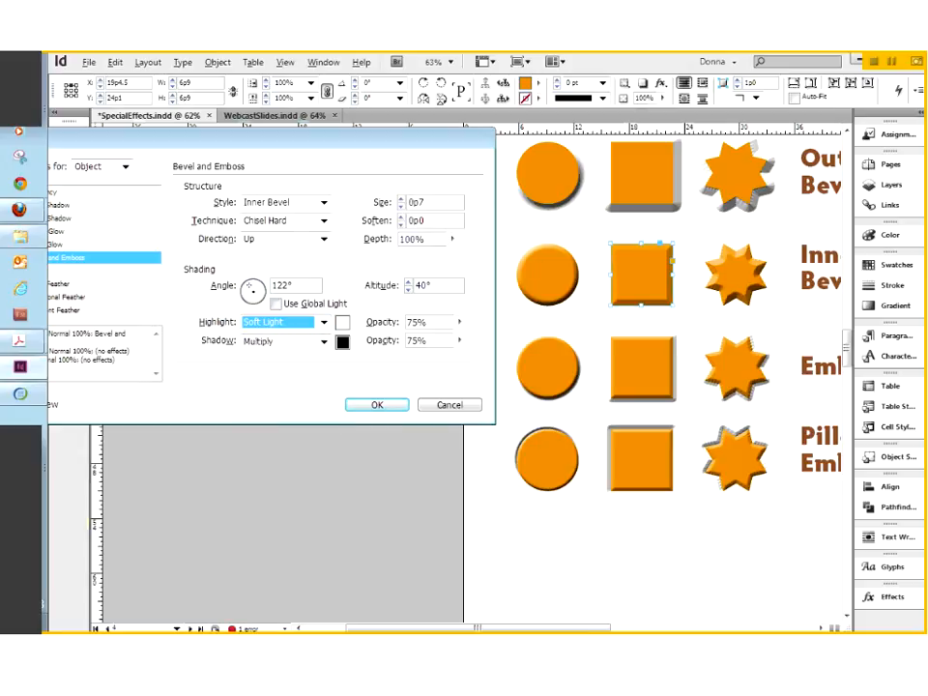
pyautogui.click(290, 322)
pyautogui.click(259, 373)
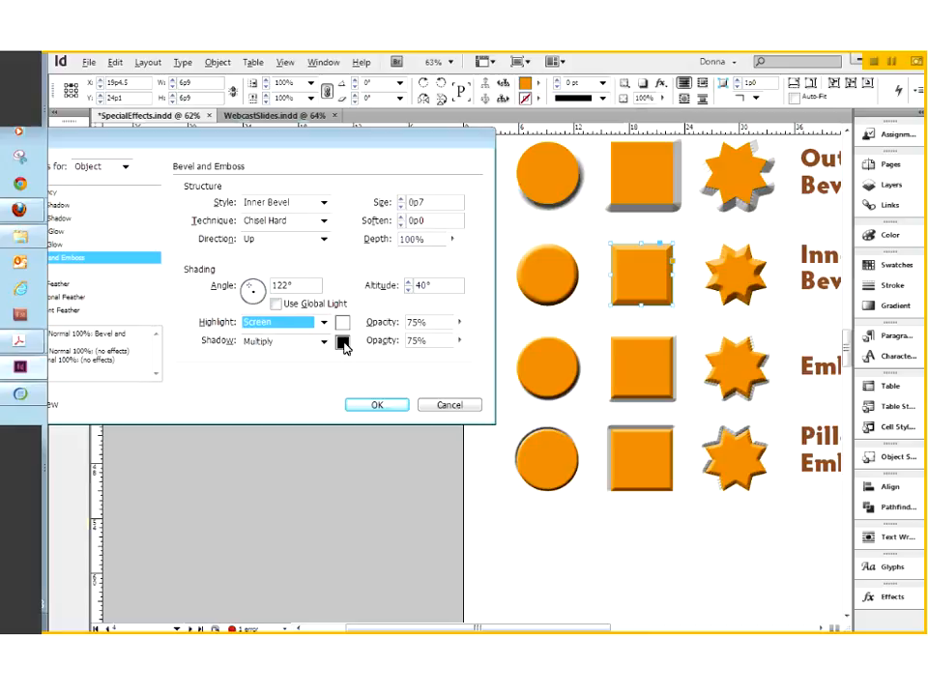
# Set highlight opacity to 47% and shadow opacity to 100%, then close the settings.
pyautogui.click(459, 322)
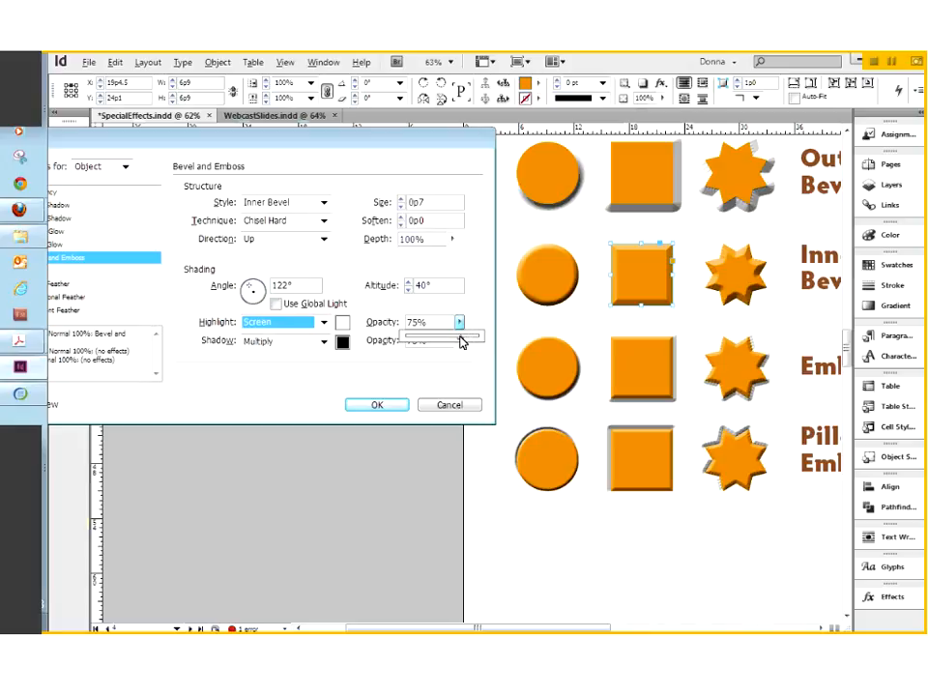
pyautogui.moveTo(470, 341); pyautogui.dragTo(475, 337)
pyautogui.click(459, 341)
pyautogui.moveTo(459, 356); pyautogui.dragTo(488, 368)
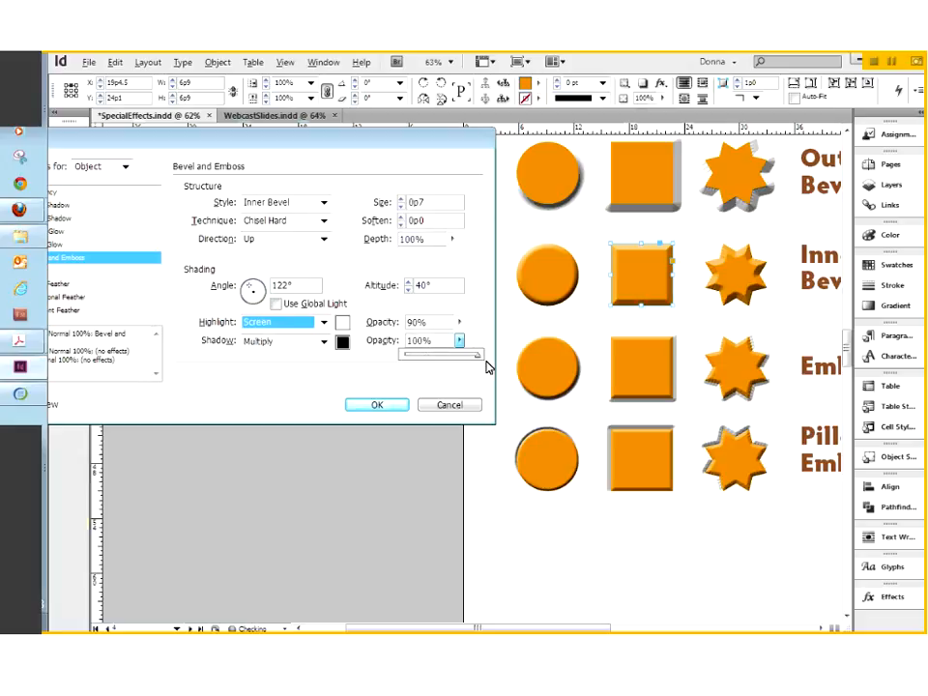
pyautogui.moveTo(459, 322); pyautogui.dragTo(430, 348)
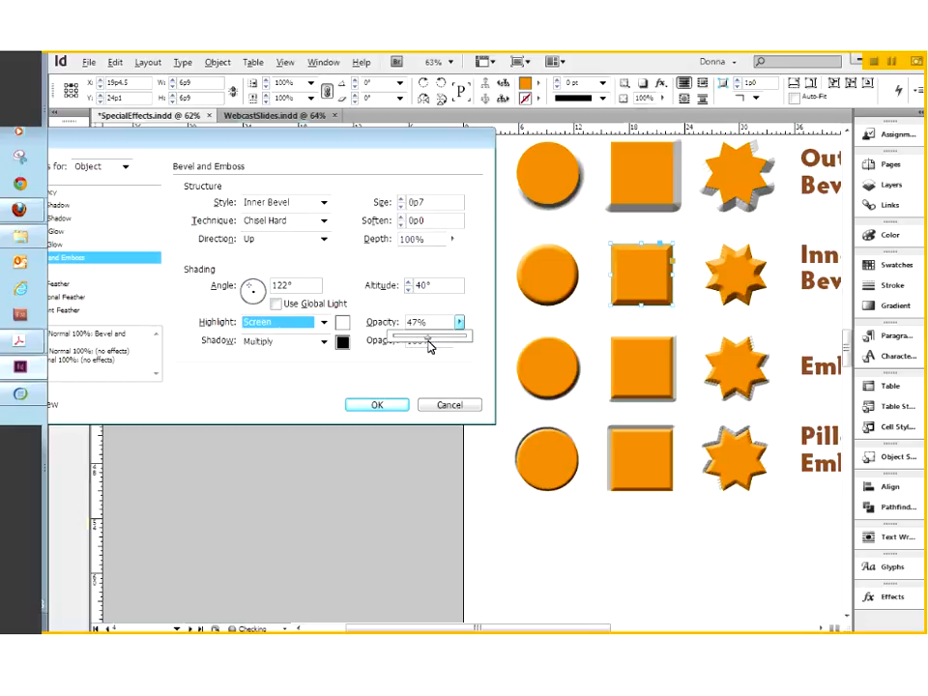
pyautogui.click(398, 384)
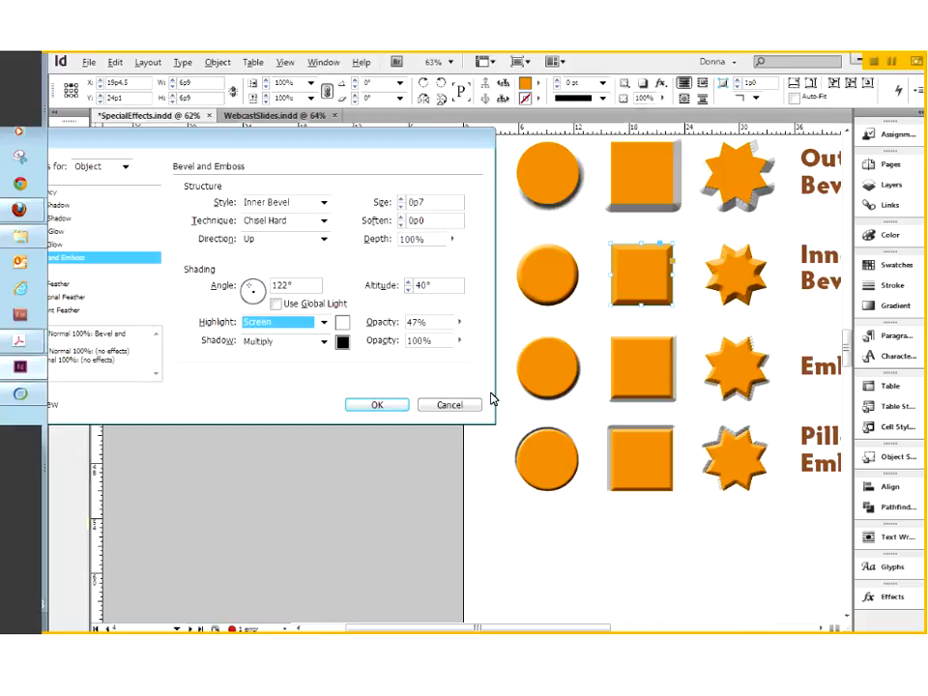
pyautogui.click(446, 407)
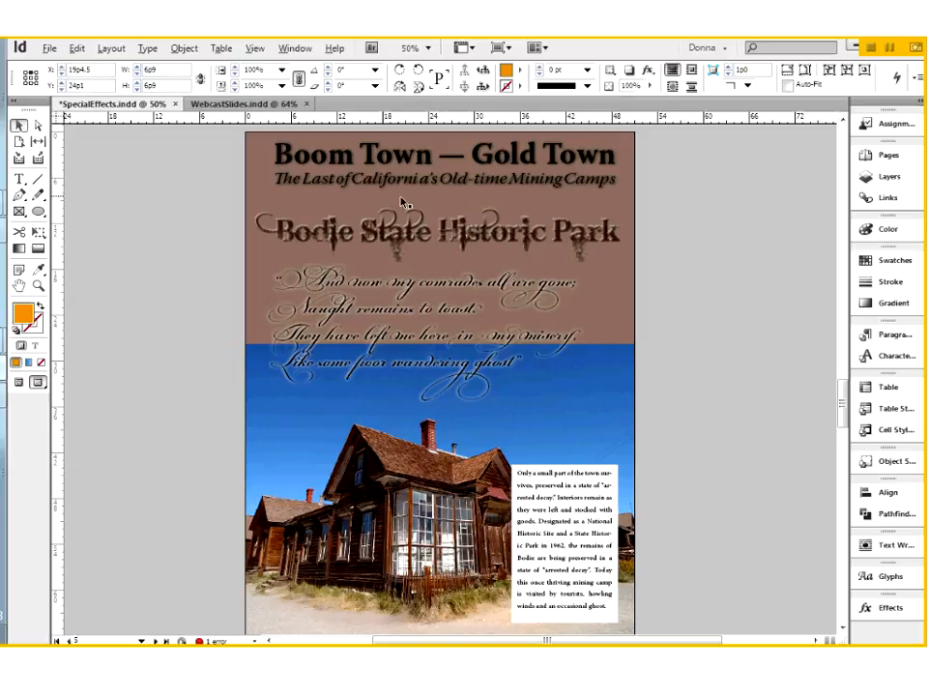
# Marquee-select the 'Bodie State Historic Park' title on the Boom Town — Gold Town page.
pyautogui.moveTo(215, 191); pyautogui.dragTo(627, 268)
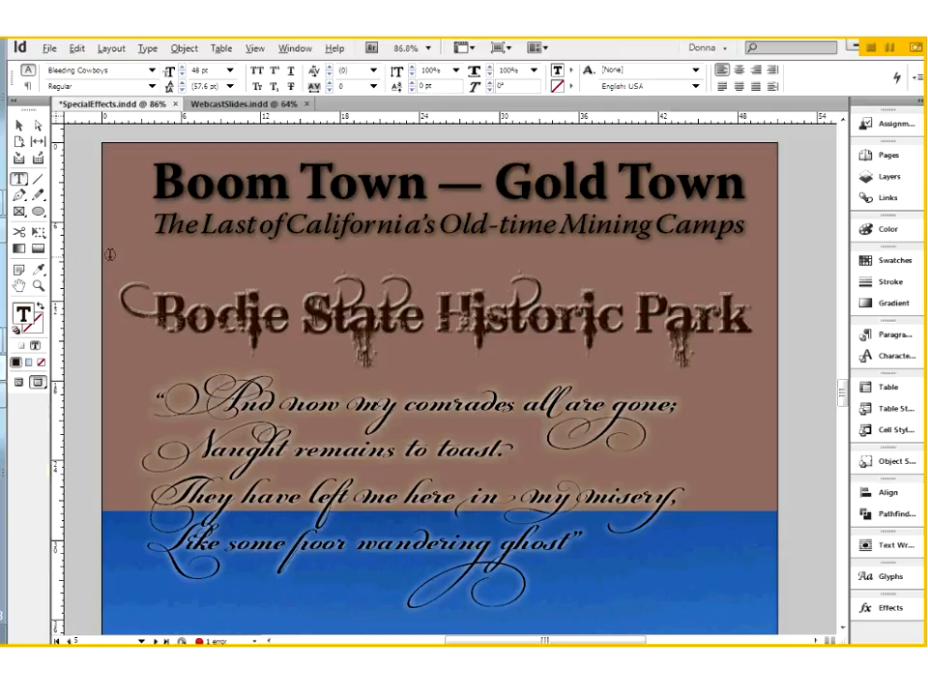
pyautogui.click(17, 126)
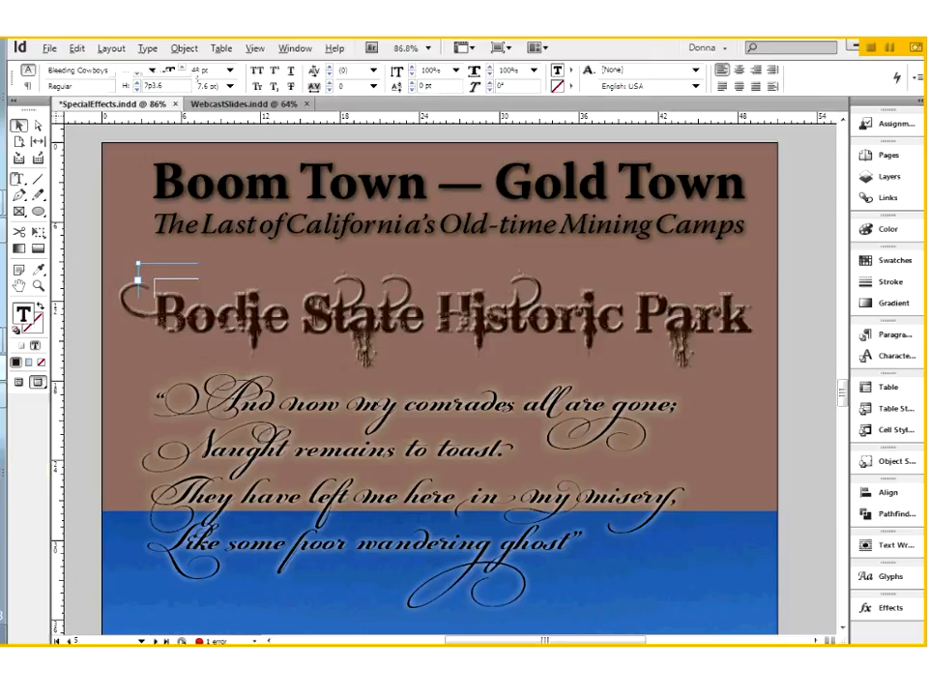
pyautogui.click(142, 272)
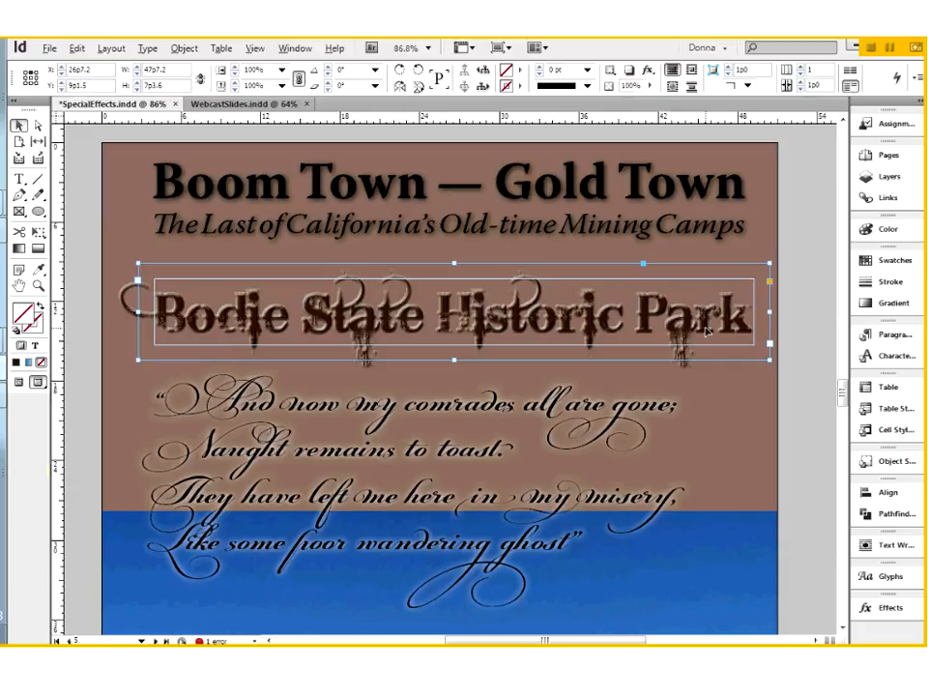
pyautogui.click(760, 402)
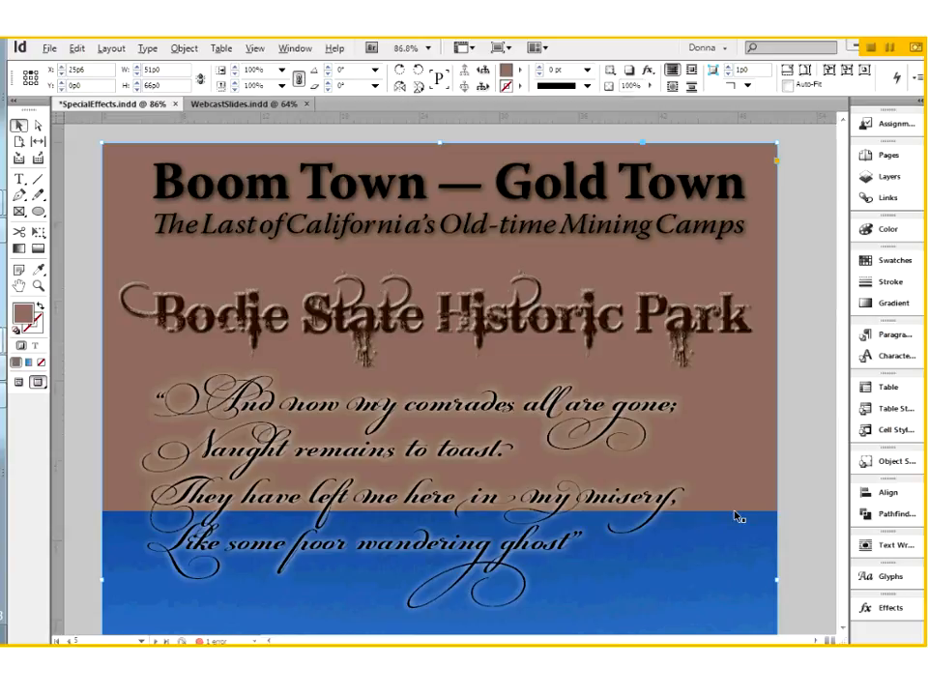
pyautogui.click(596, 339)
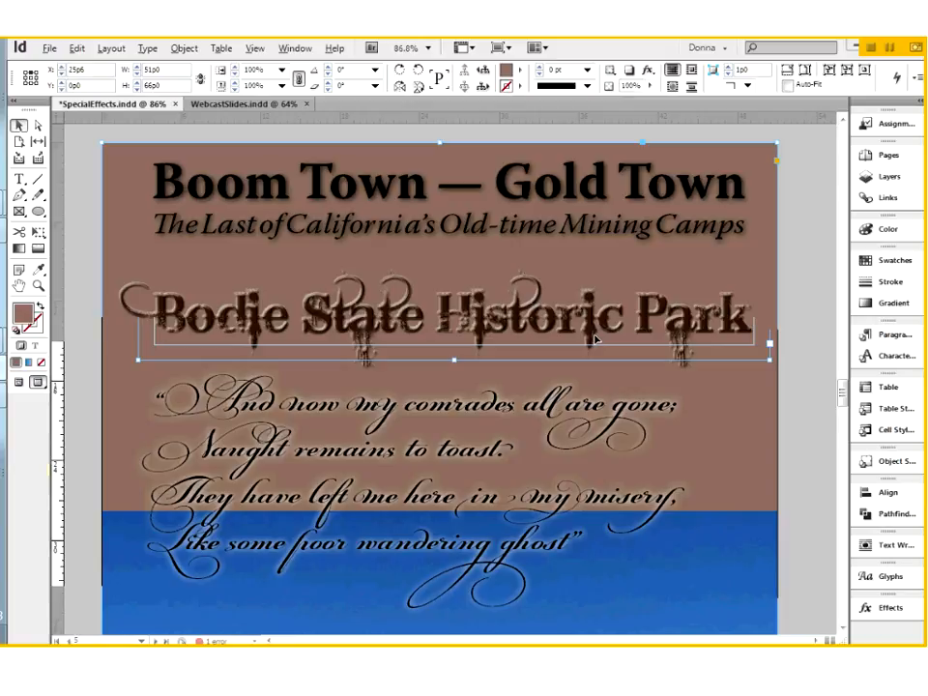
pyautogui.hotkey('ctrl', '0')
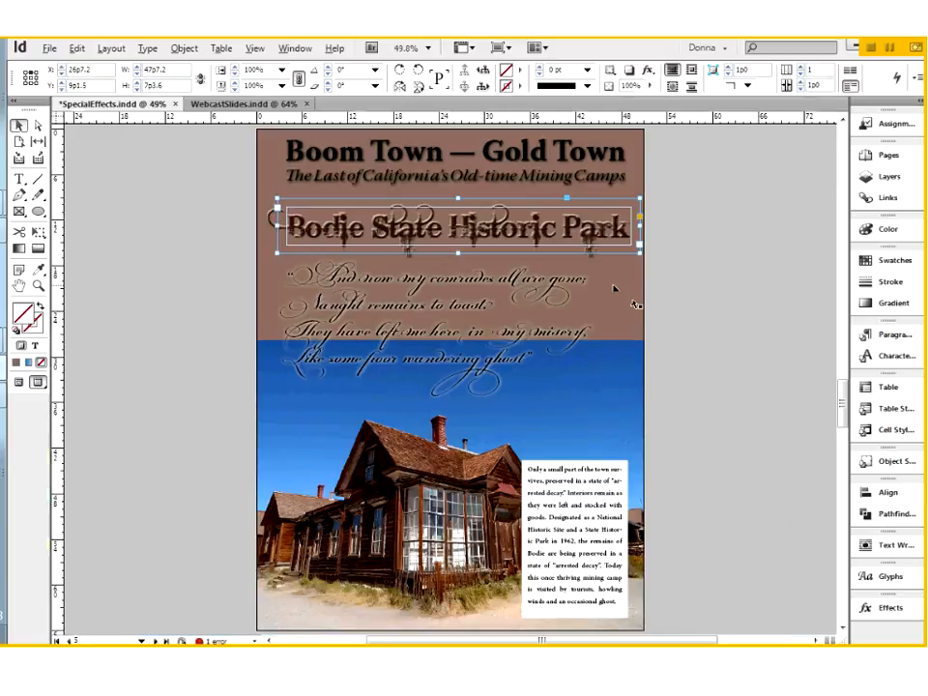